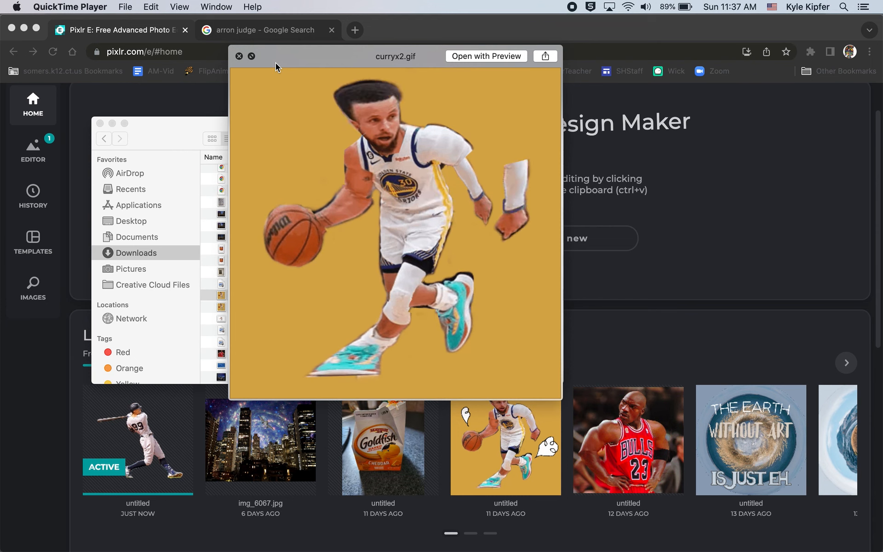
Close the curryx2.gif preview, open the latest baseball player project in the Pixlr editor, and check its source photo
left_click(239, 57)
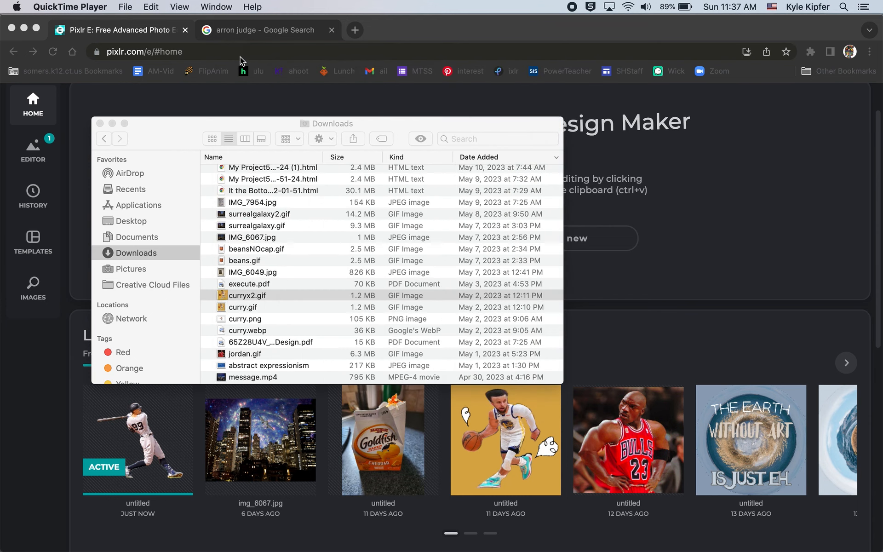
left_click(167, 108)
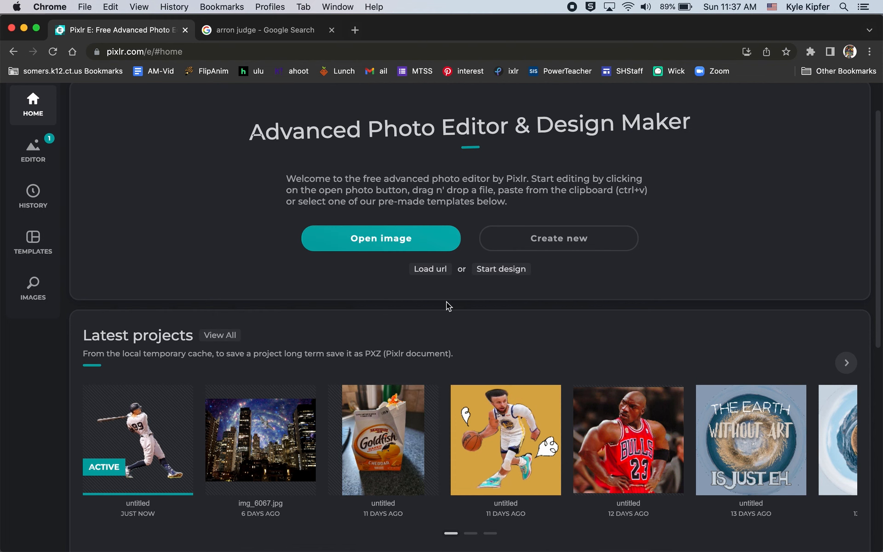
mouse_move(154, 417)
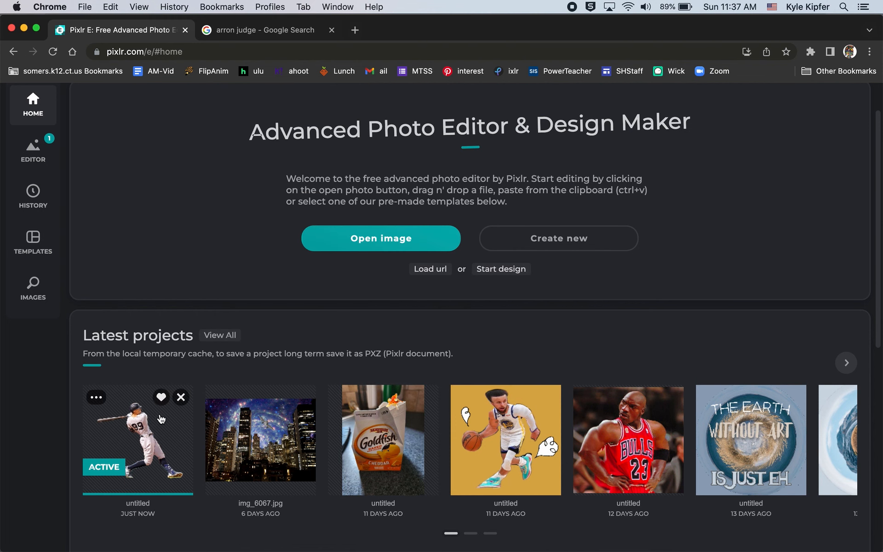
left_click(160, 444)
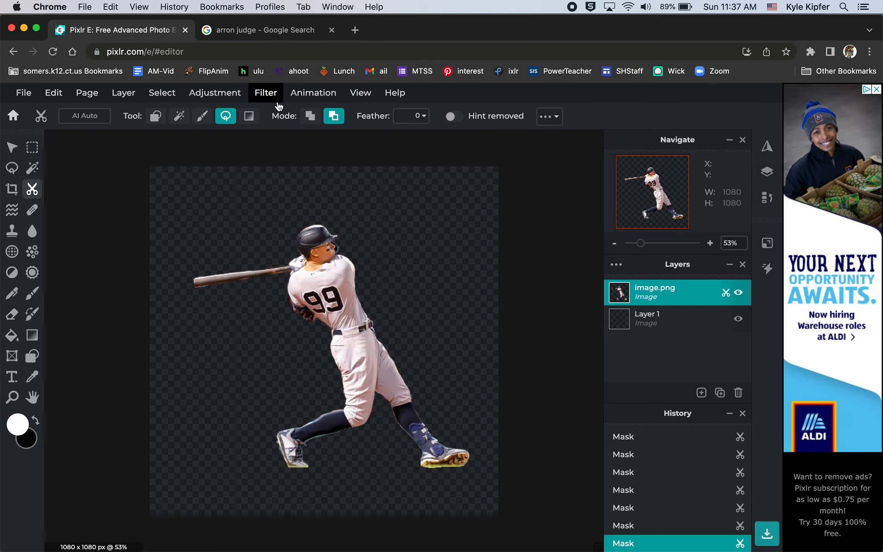
left_click(283, 27)
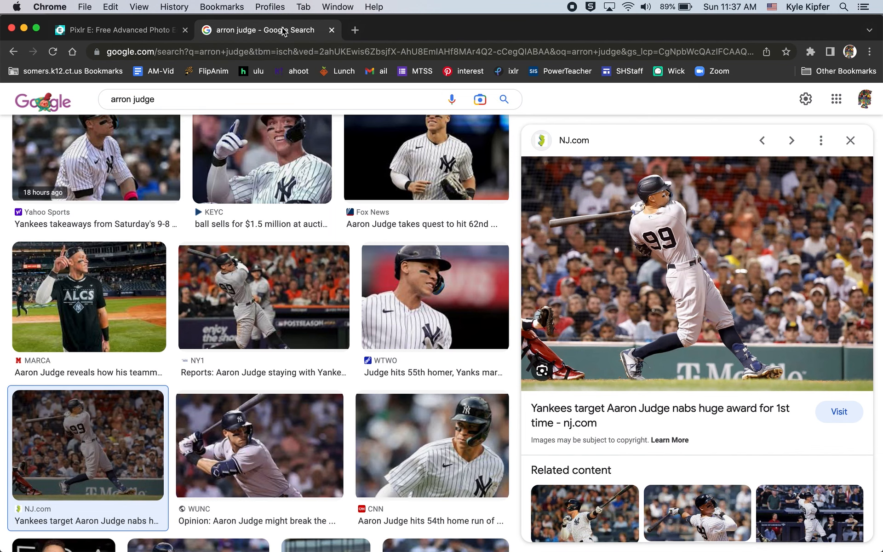
left_click(140, 27)
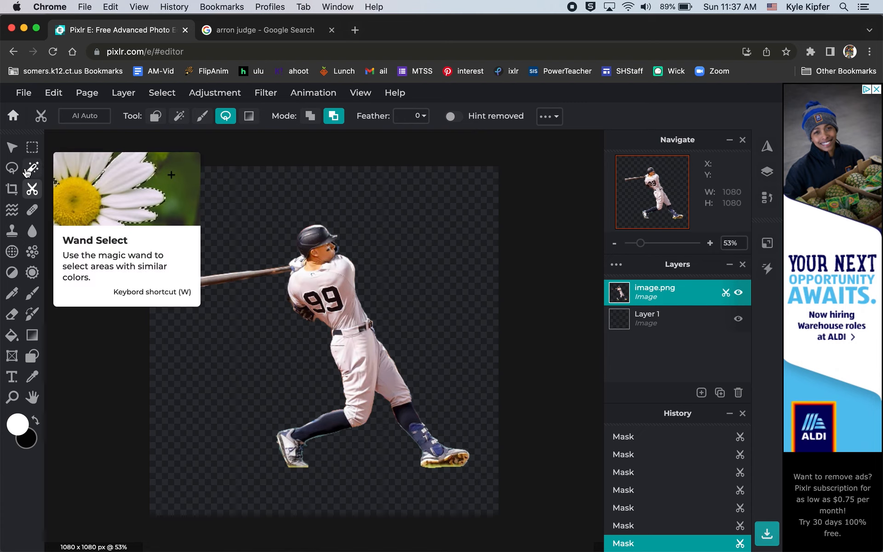
Fill Layer 1 behind the baseball player with the green colour #26E6B3
left_click(683, 322)
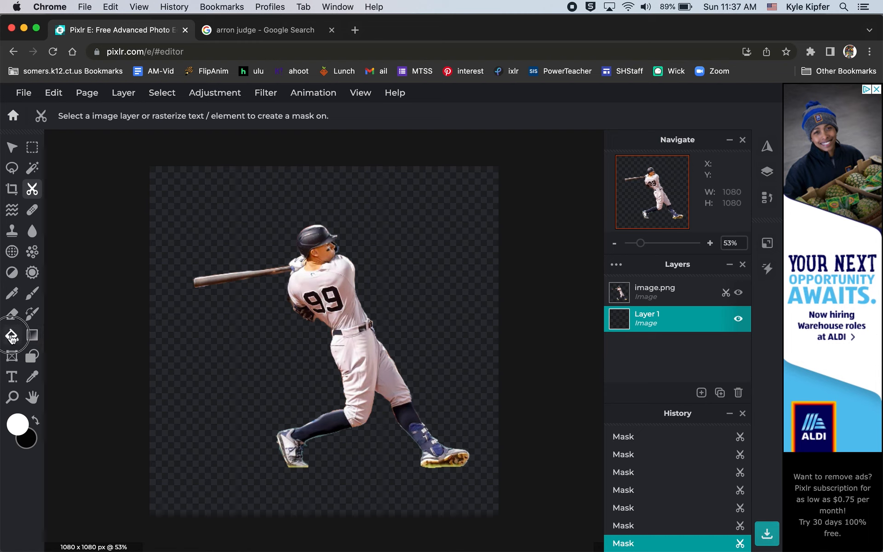
left_click(12, 337)
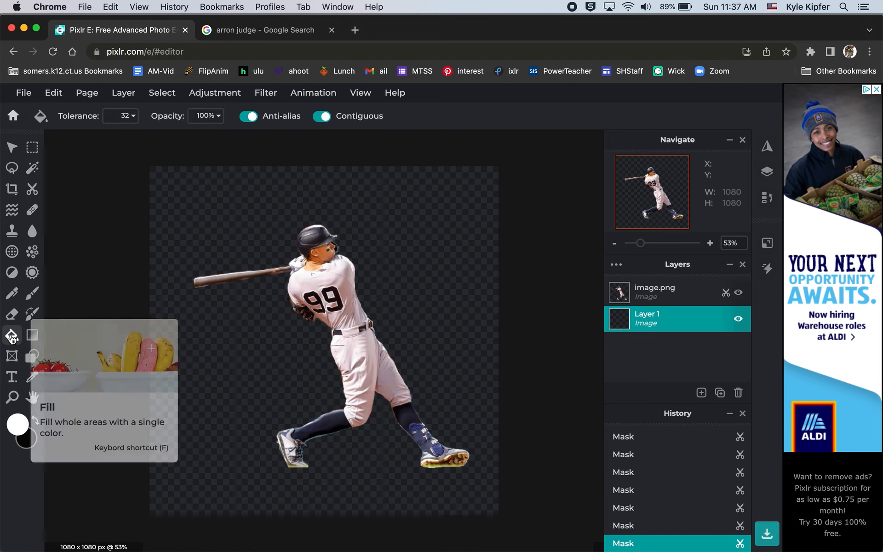
left_click(22, 426)
left_click_drag(379, 206, 554, 191)
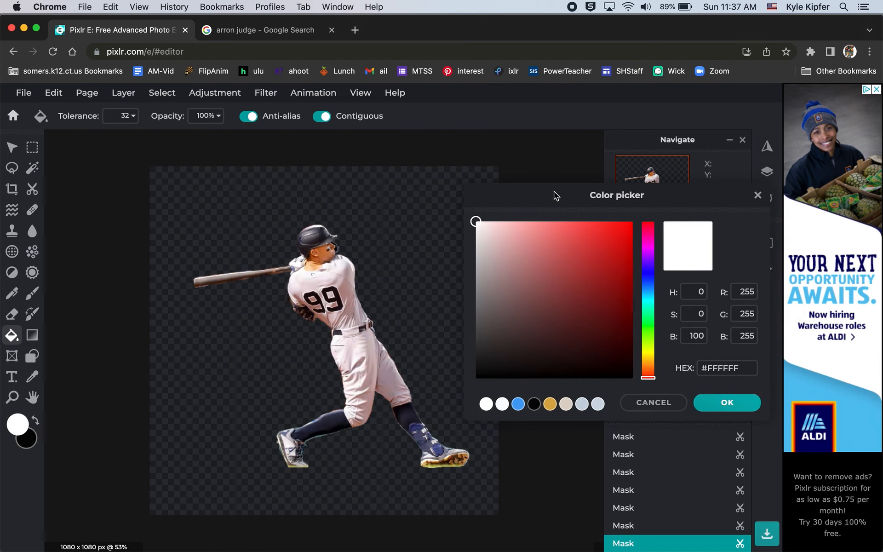
left_click(648, 305)
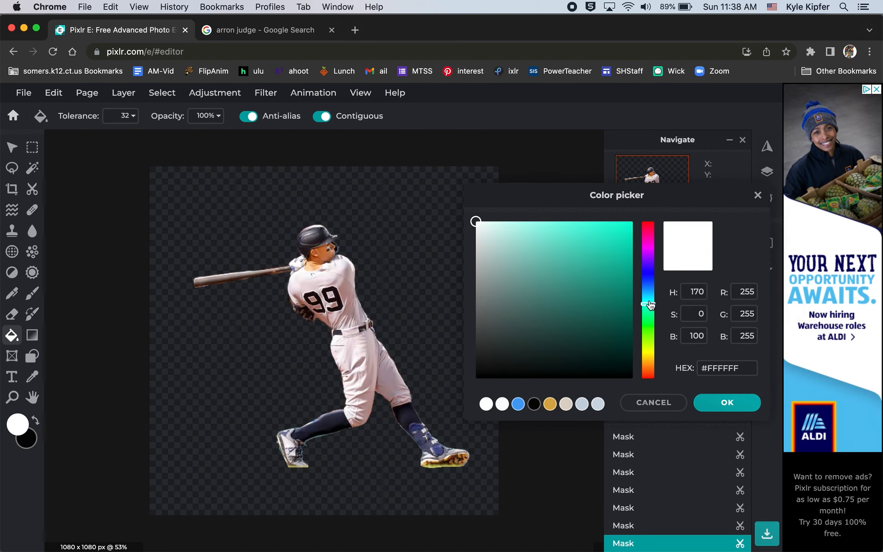
left_click(650, 307)
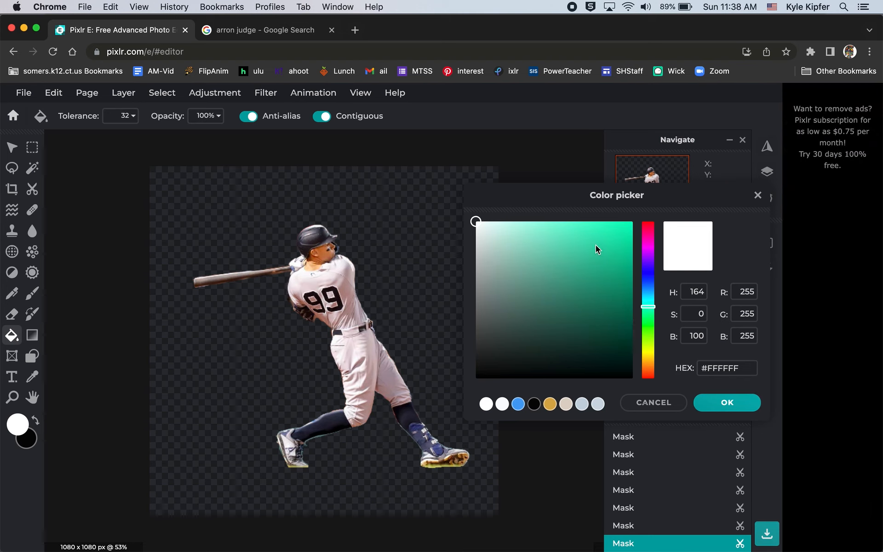
left_click(608, 256)
left_click(607, 236)
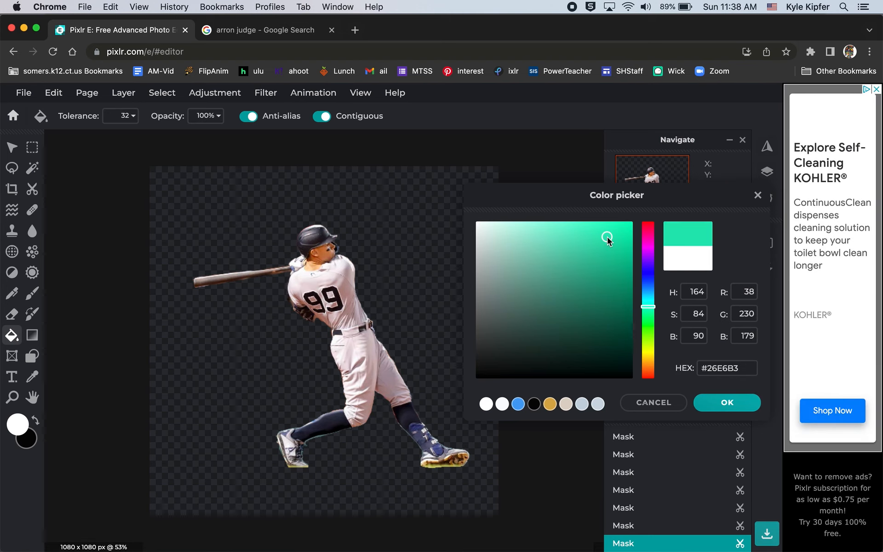
left_click(727, 402)
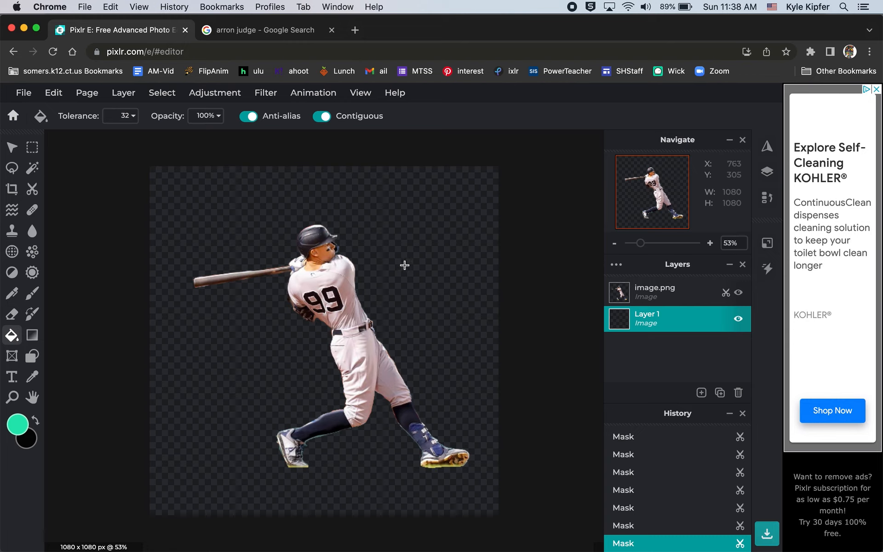
left_click(435, 267)
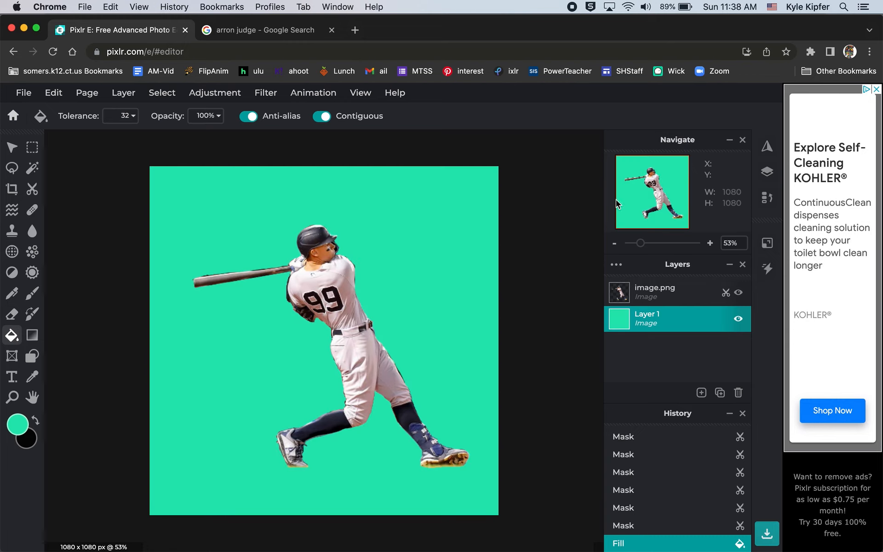
Outline the player's rear lower leg and shoe on the image.png layer with a polygonal lasso selection
left_click(677, 298)
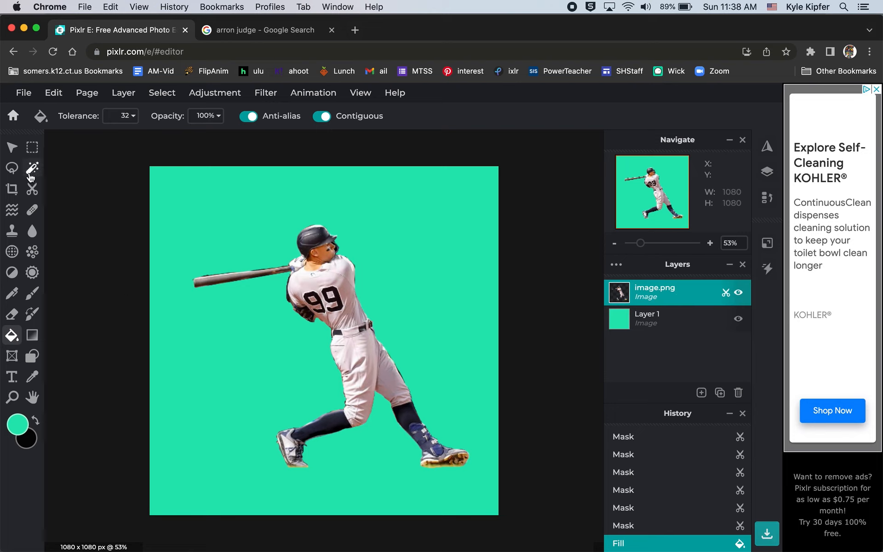
left_click(12, 169)
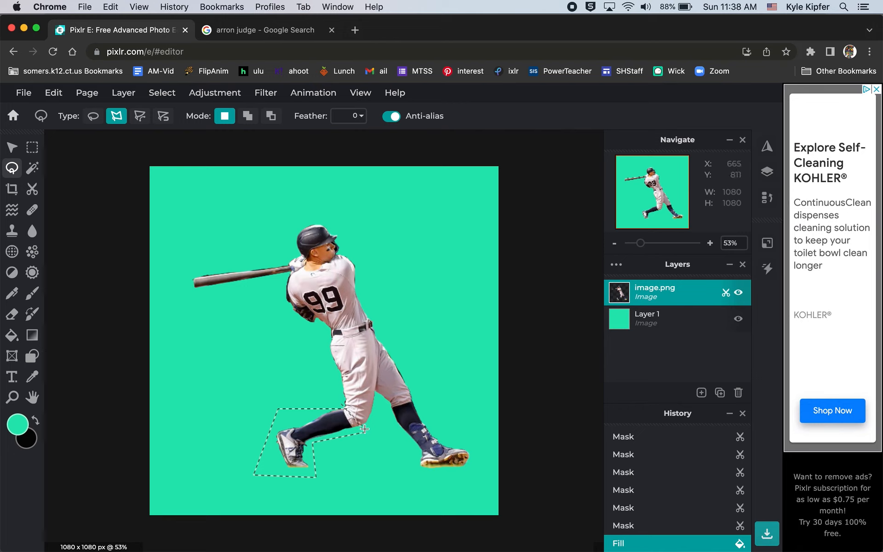
left_click(342, 403)
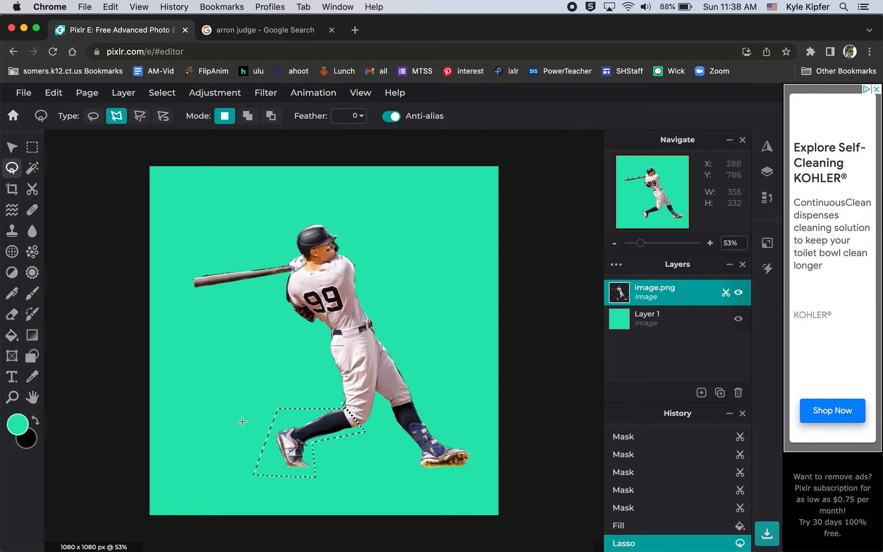
Copy the selected lower leg into a new layer and align it over the original leg at about X 318, Y 725
key("super+c")
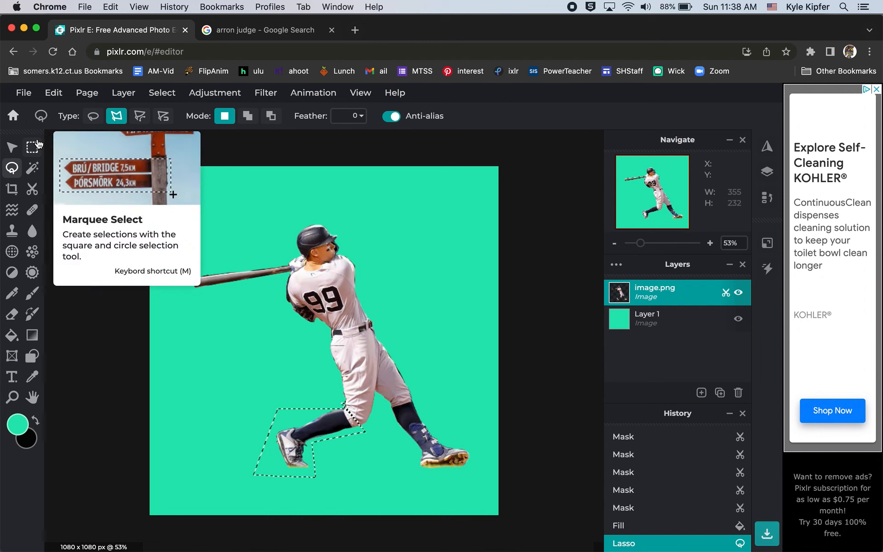
key("super+v")
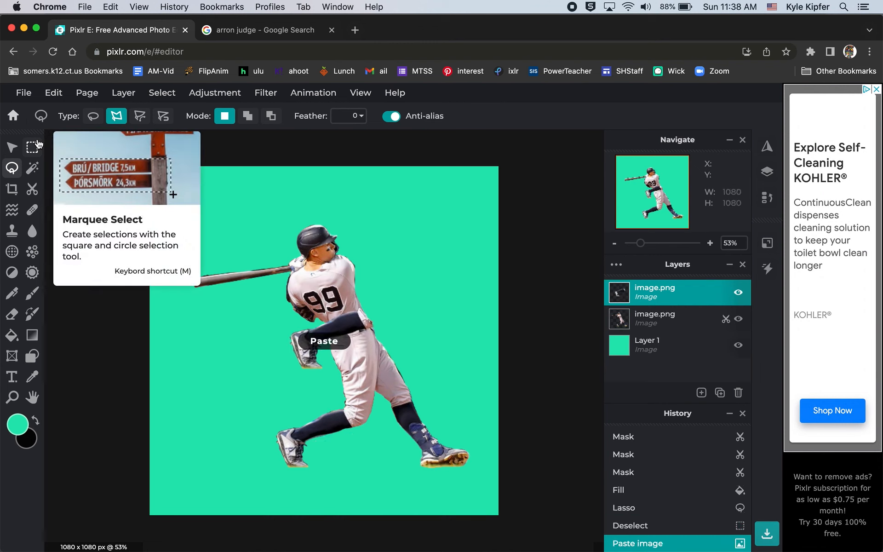
left_click(12, 147)
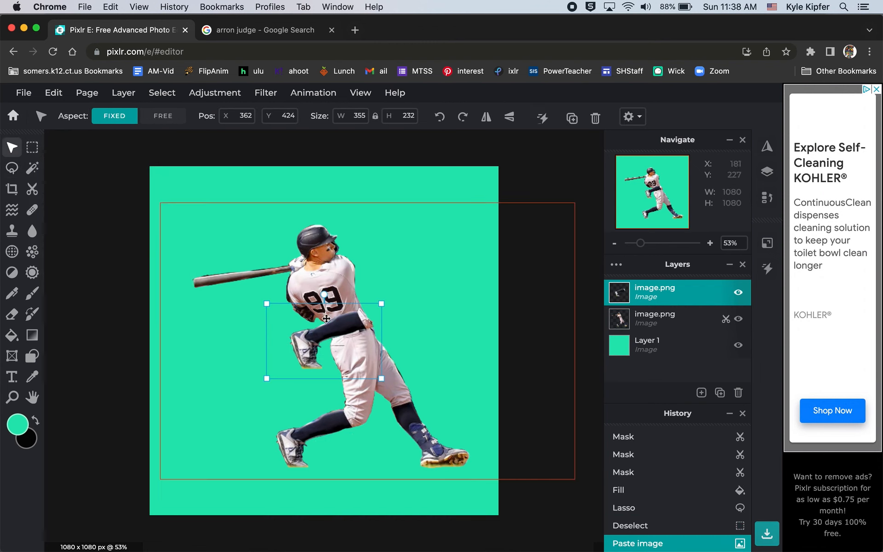
left_click_drag(346, 332, 334, 425)
Free-distort the copied leg, pulling its outer corners to about 274 x 667 and 231 x 1002, and its lower inner corner to 878 x 997
left_click(53, 92)
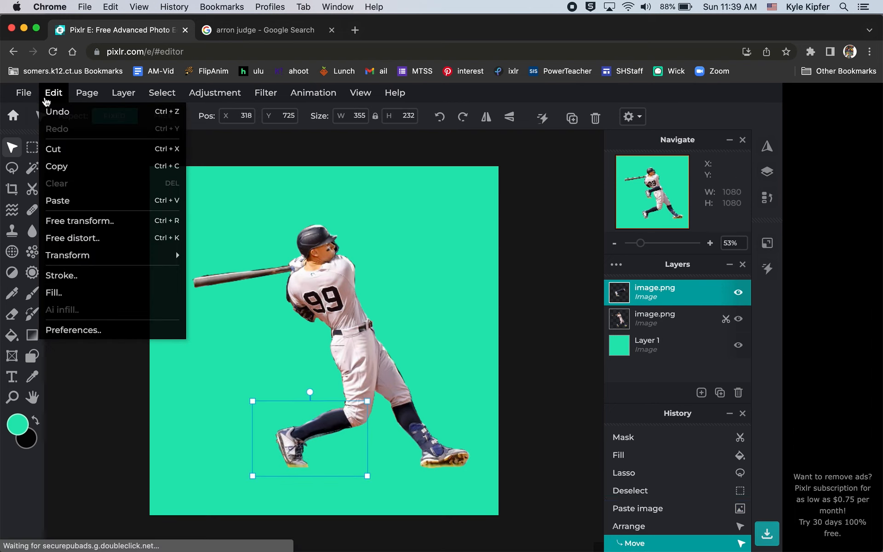
left_click(119, 239)
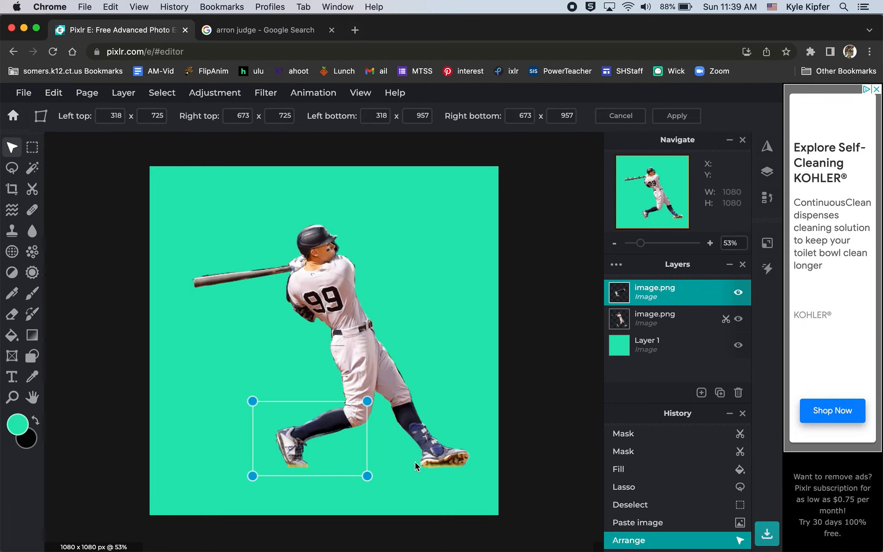
left_click_drag(253, 402, 239, 383)
left_click_drag(252, 478, 224, 490)
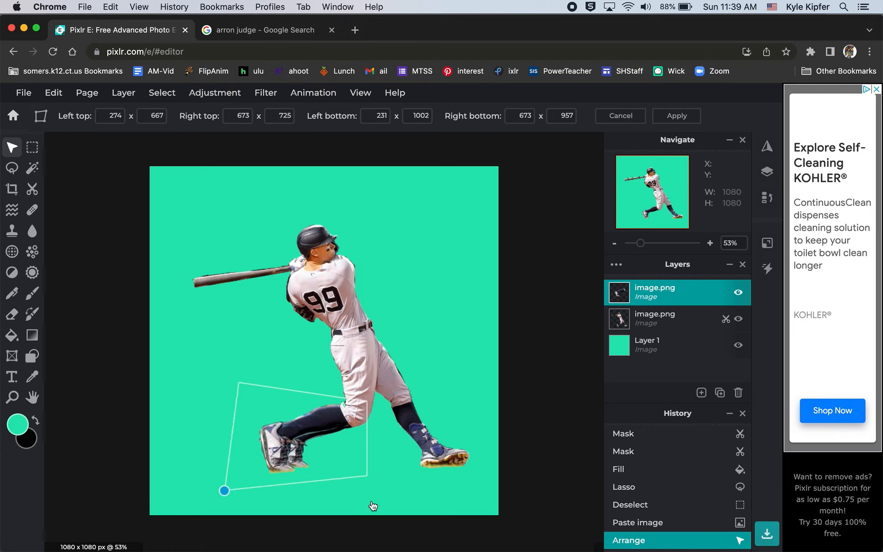
left_click_drag(366, 476, 433, 489)
left_click_drag(367, 404, 352, 397)
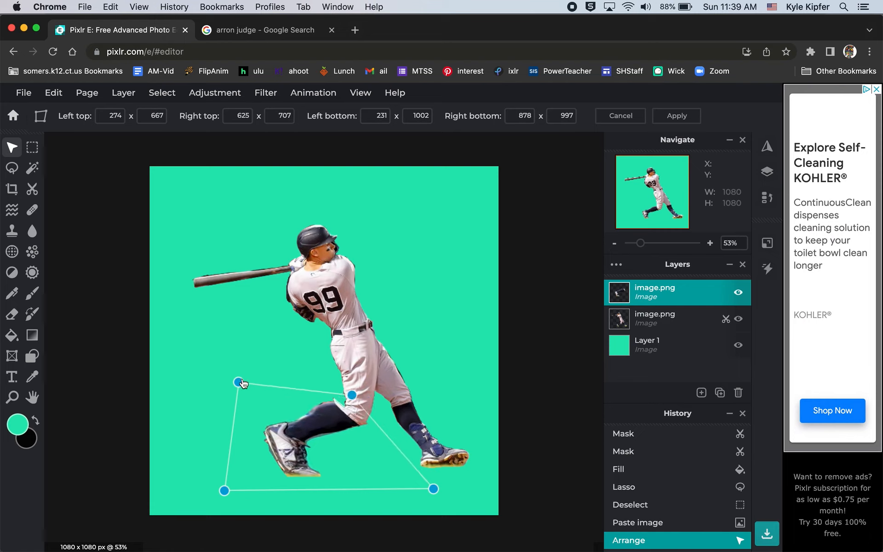
Refine the distort corners to about 291 x 657, 667 x 722 and 820 x 993 so the leg meets the knee, and apply the distortion
mouse_move(243, 384)
left_mouse_down()
mouse_move(258, 393)
mouse_move(245, 379)
left_mouse_up()
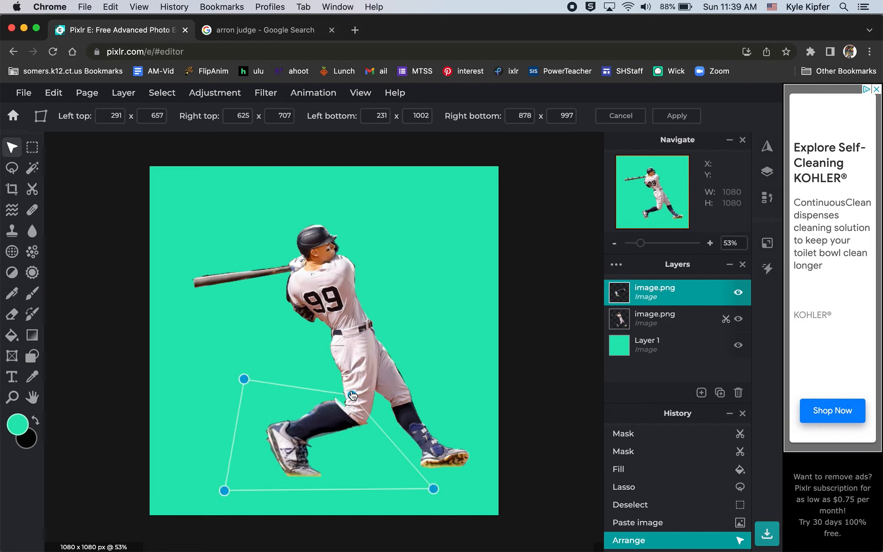
left_click_drag(352, 397, 365, 399)
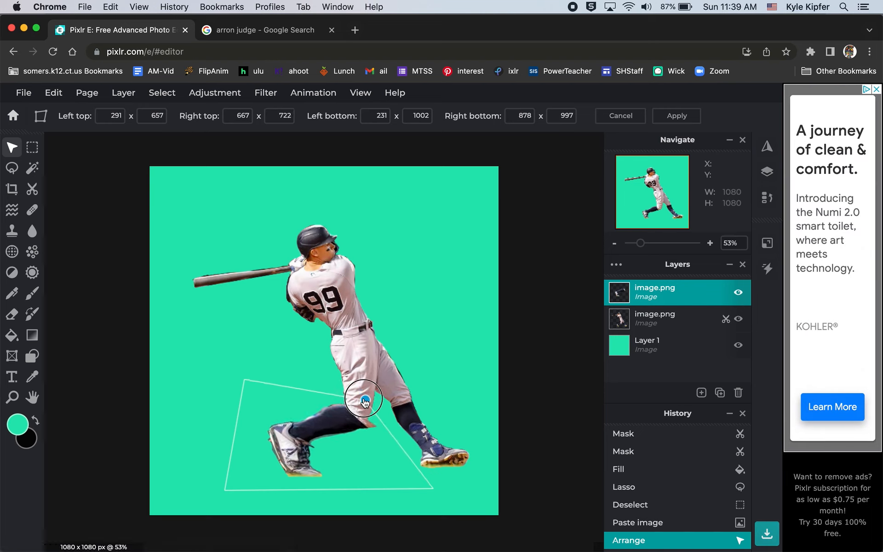
mouse_move(434, 490)
left_mouse_down()
mouse_move(406, 482)
mouse_move(418, 492)
left_mouse_up()
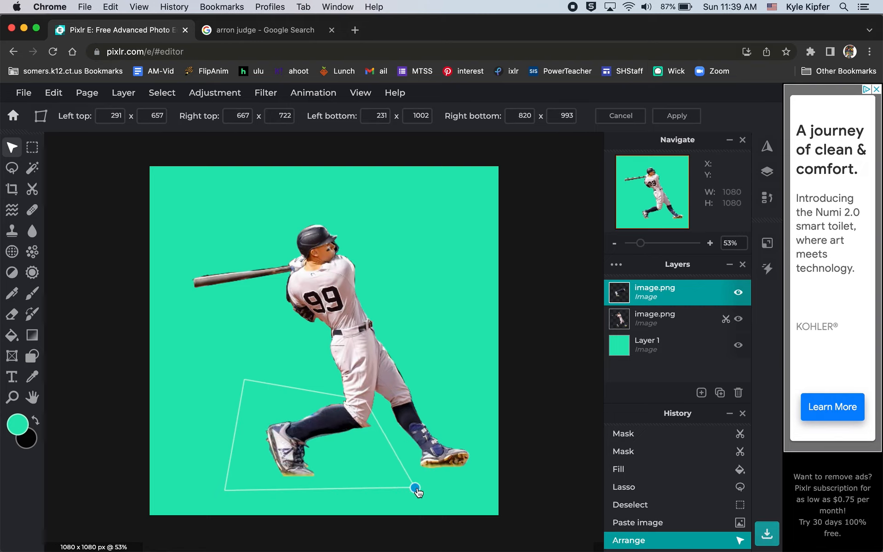
left_click(436, 225)
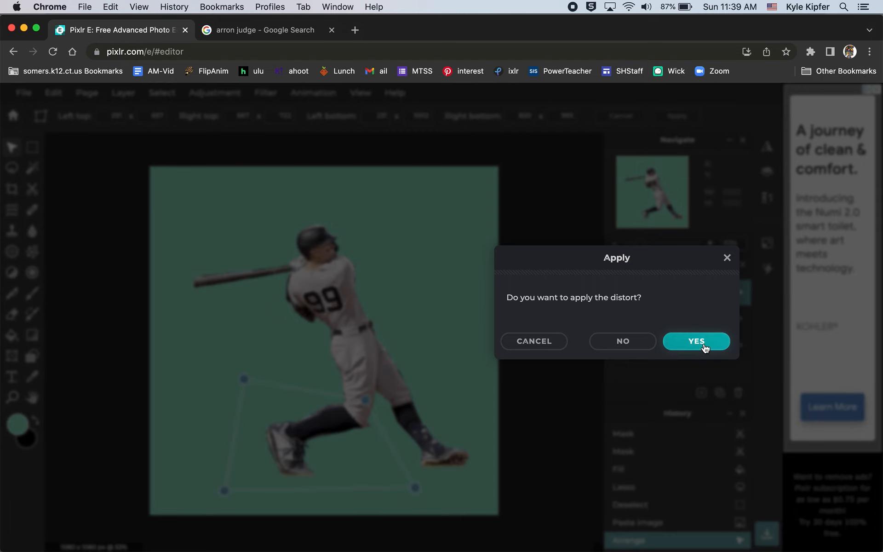
key("Return")
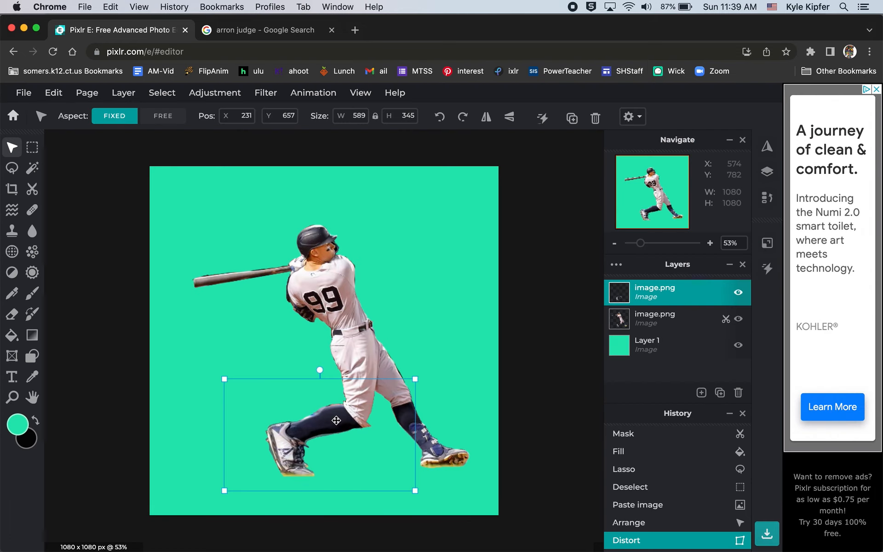
Nudge the distorted leg layer to X 237, Y 654 so that it lines up with the trouser leg
key("Left")
key("Left")
key("Left")
key("Left")
key("Left")
key("Left")
key("Left")
key("Left")
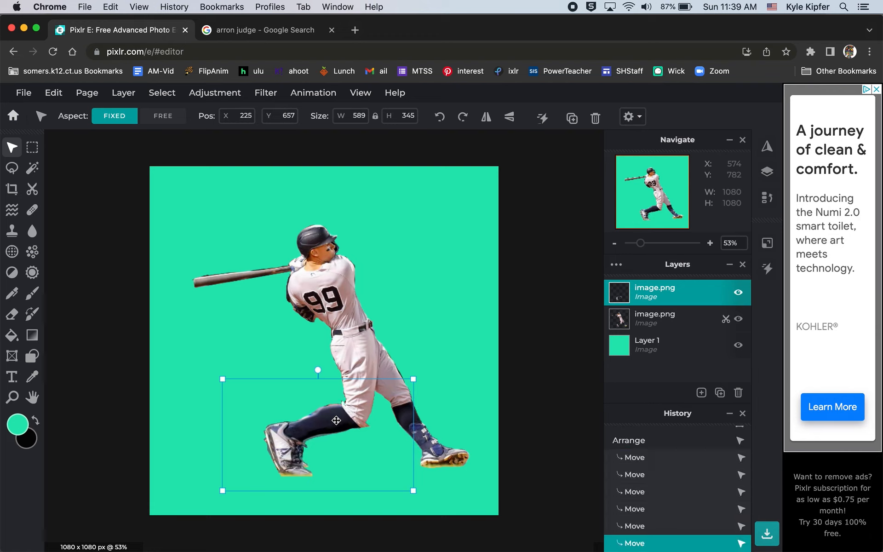
key("Right")
key("Right")
key("Right")
key("Right")
key("Right")
key("Right")
key("Right")
key("Right")
key("Right")
key("Right")
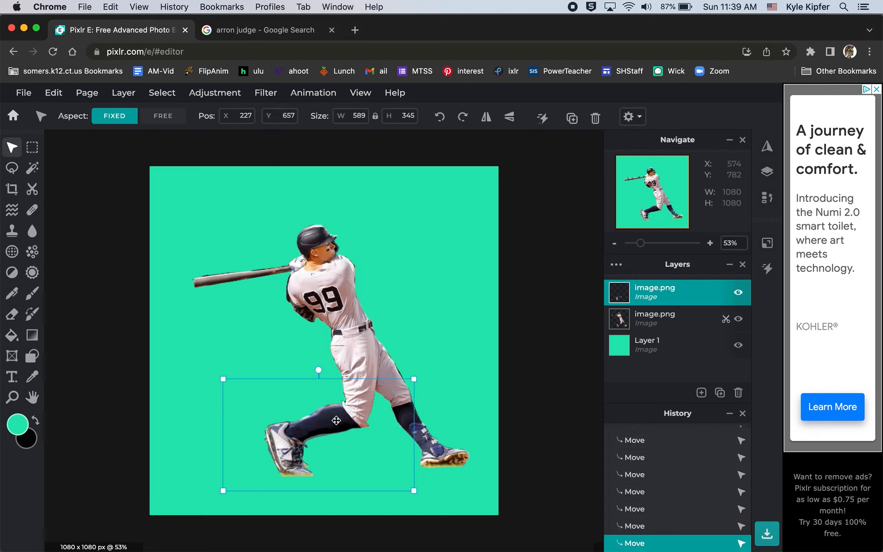
key("Right")
key("Right")
key("Right")
key("Right")
key("Up")
key("Up")
key("Up")
key("Up")
key("Up")
key("Down")
key("Down")
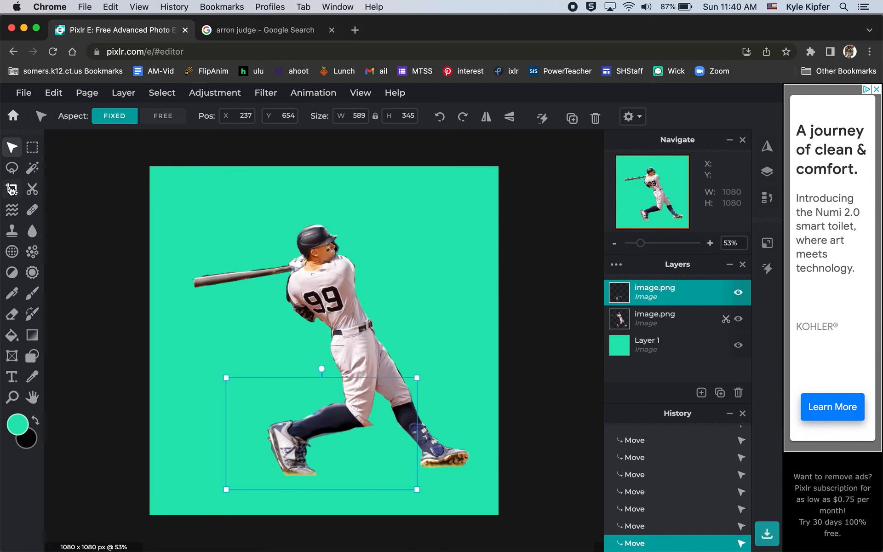
Outline the front lower leg and shoe with a polygonal lasso selection and make the original player layer active
left_click(12, 168)
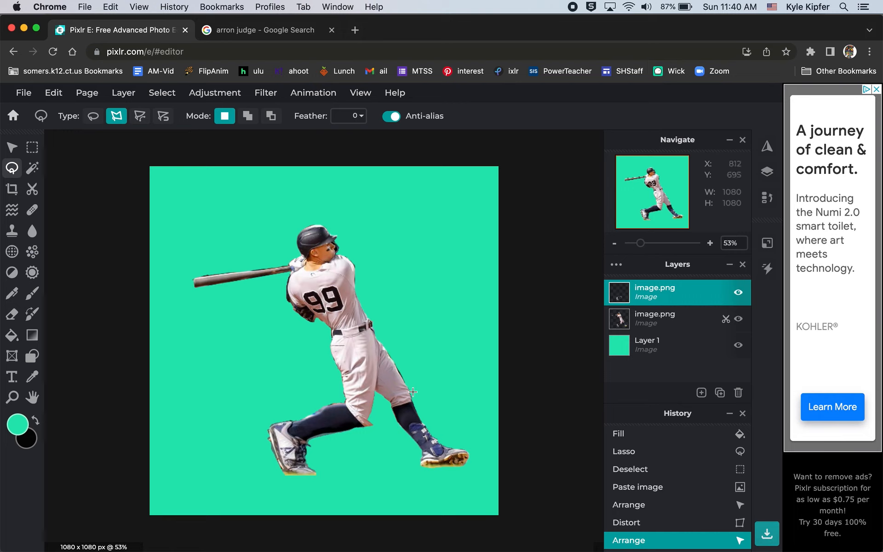
left_click(385, 412)
left_click(488, 470)
left_click(477, 433)
left_click(414, 390)
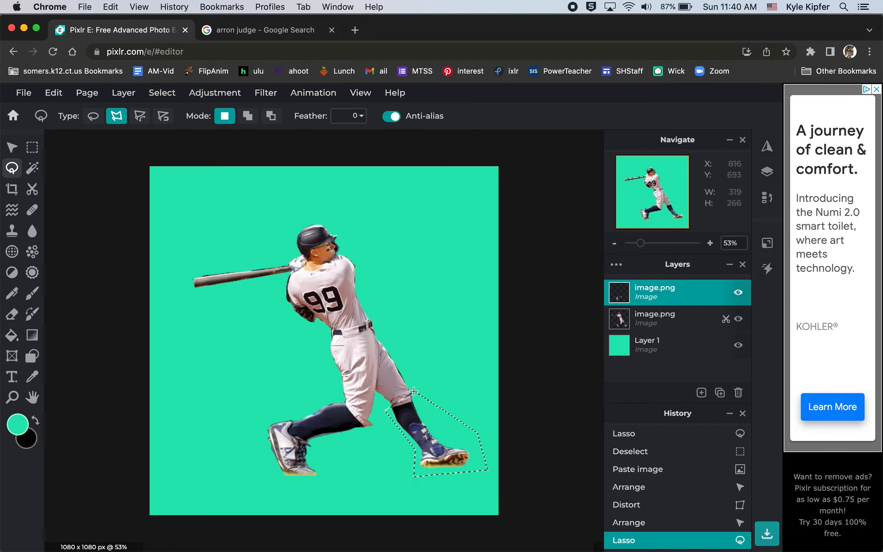
left_click(674, 321)
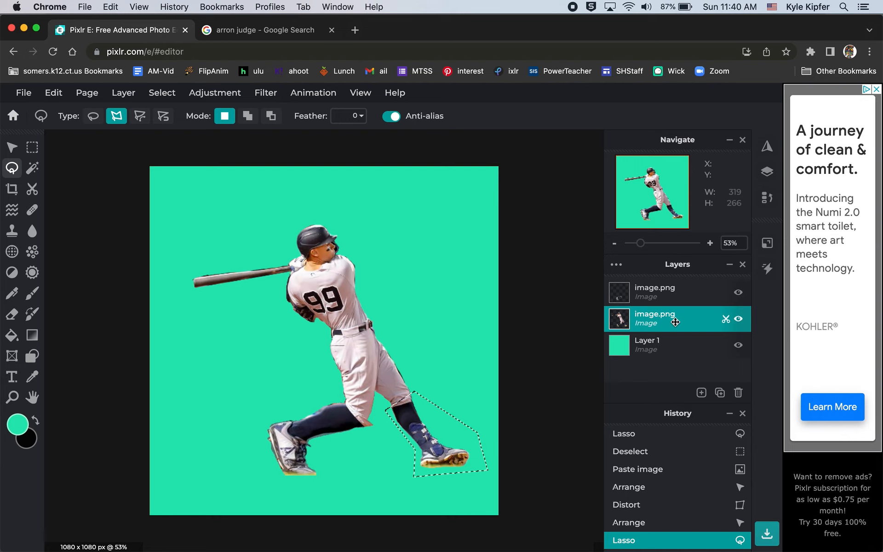
Copy the selected front lower leg to its own layer and place it over the original at X 726, Y 694
key("super+c")
key("super+v")
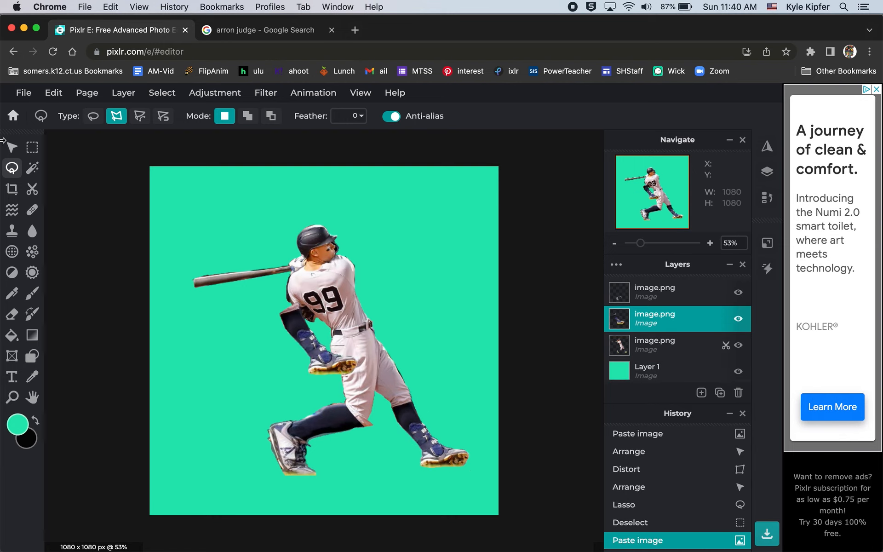
left_click(12, 147)
left_click_drag(308, 336, 422, 429)
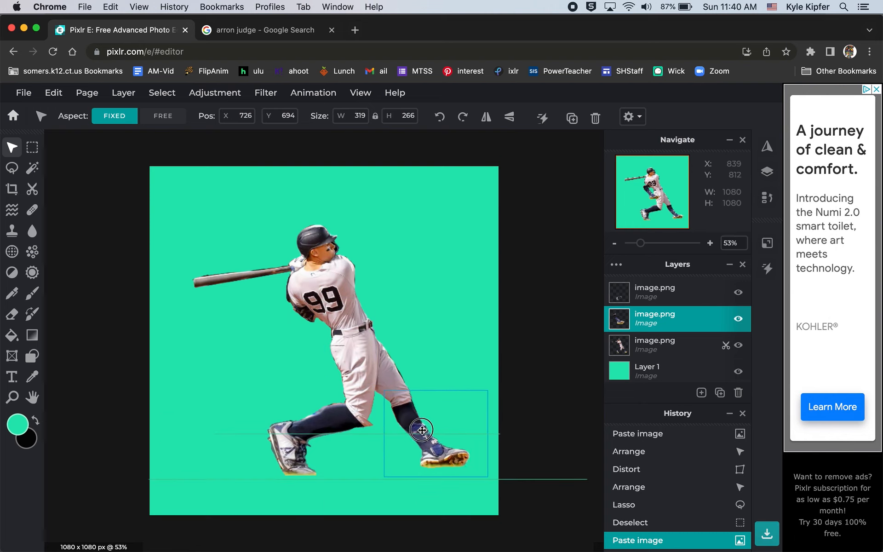
Free-distort the copied front leg to corners of about 735 x 679, 1090 x 715, 607 x 966 and 1119 x 949, and apply the distortion
left_click(53, 92)
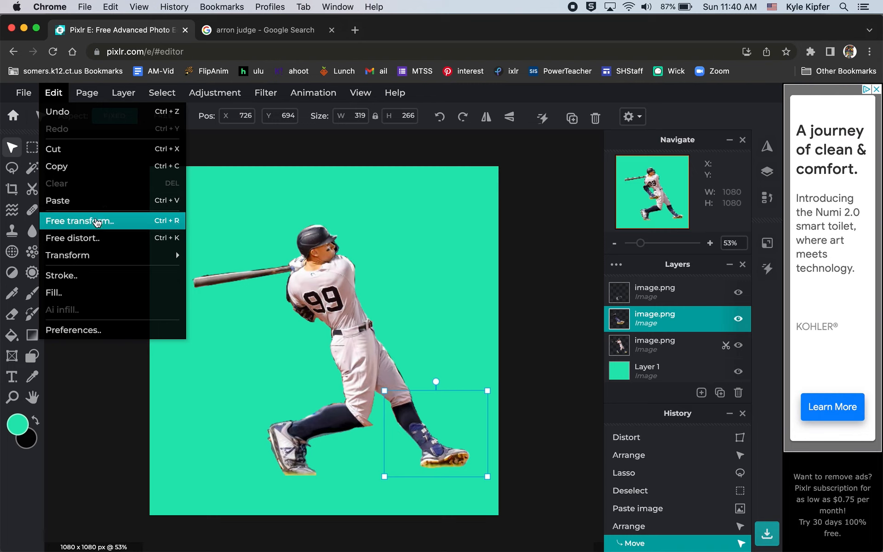
left_click(97, 239)
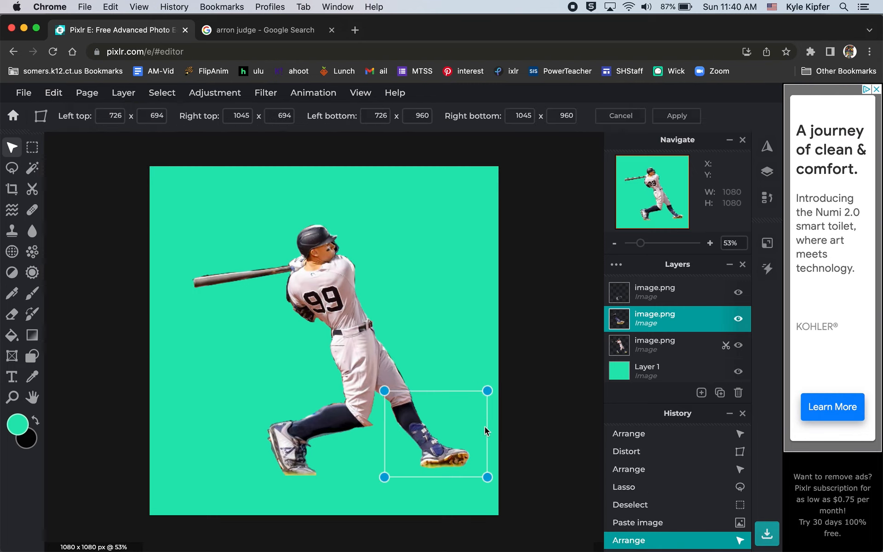
mouse_move(487, 391)
left_mouse_down()
mouse_move(492, 335)
mouse_move(515, 389)
mouse_move(506, 407)
mouse_move(492, 406)
mouse_move(503, 401)
left_mouse_up()
left_click_drag(385, 476, 345, 479)
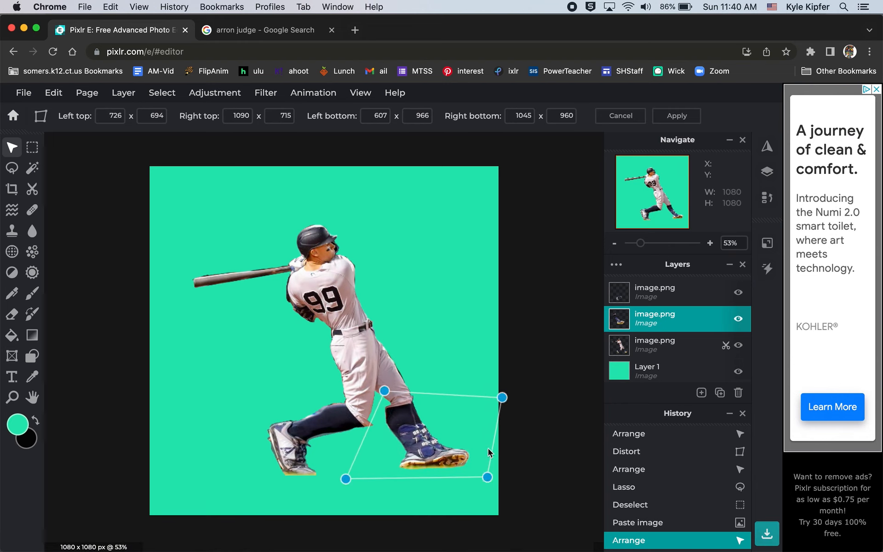
left_click_drag(488, 478, 512, 475)
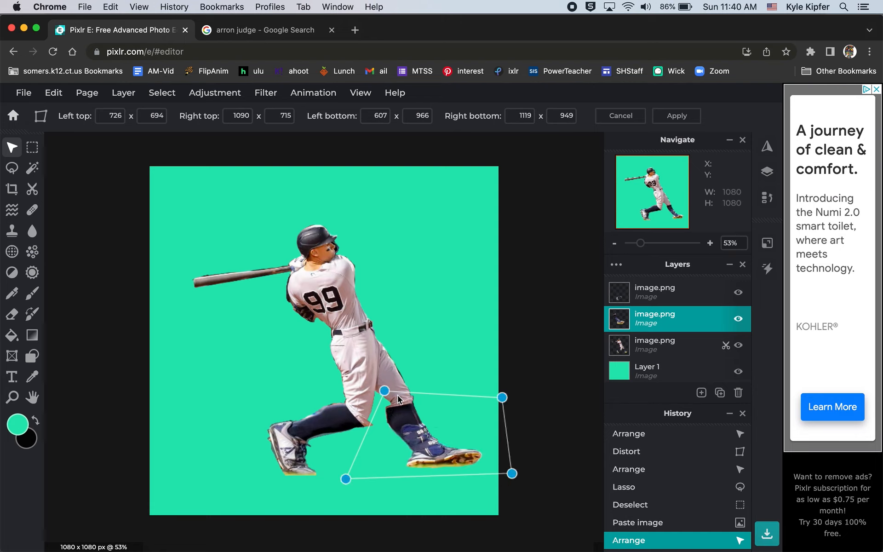
left_click_drag(388, 393, 391, 389)
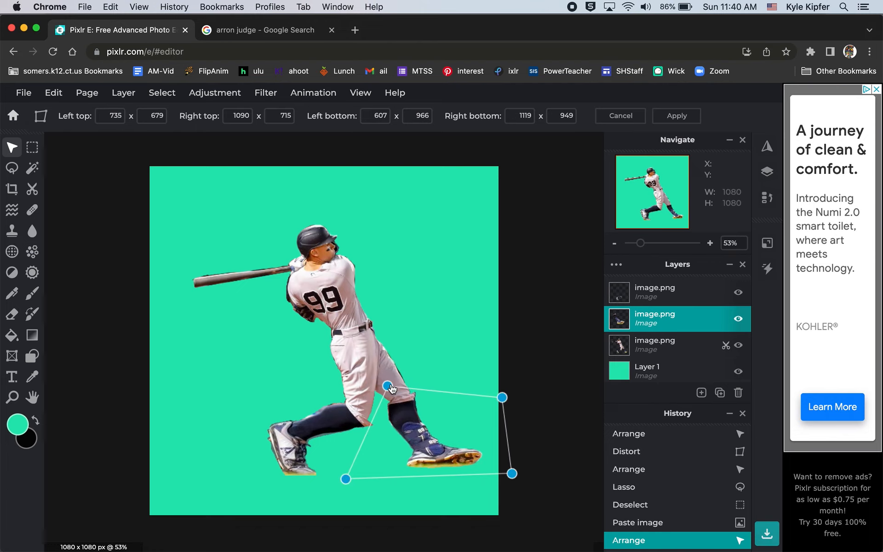
left_click(454, 244)
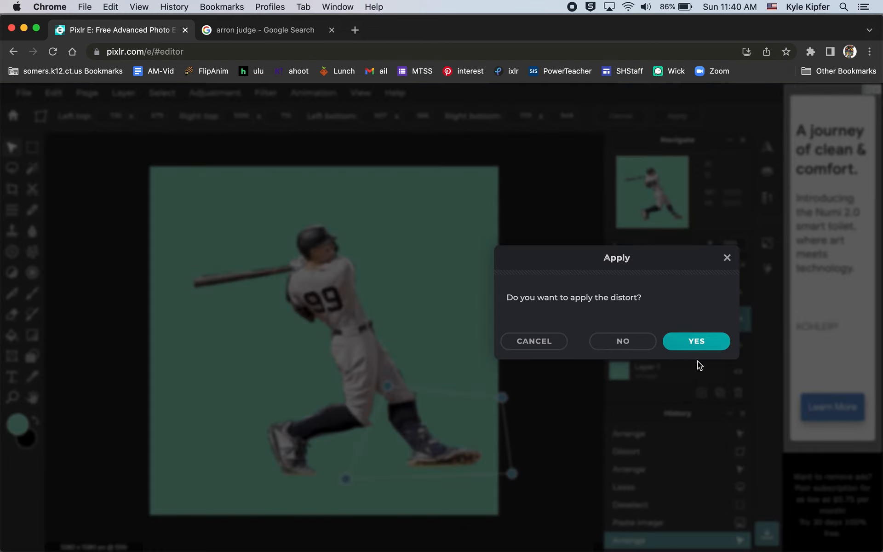
left_click(696, 342)
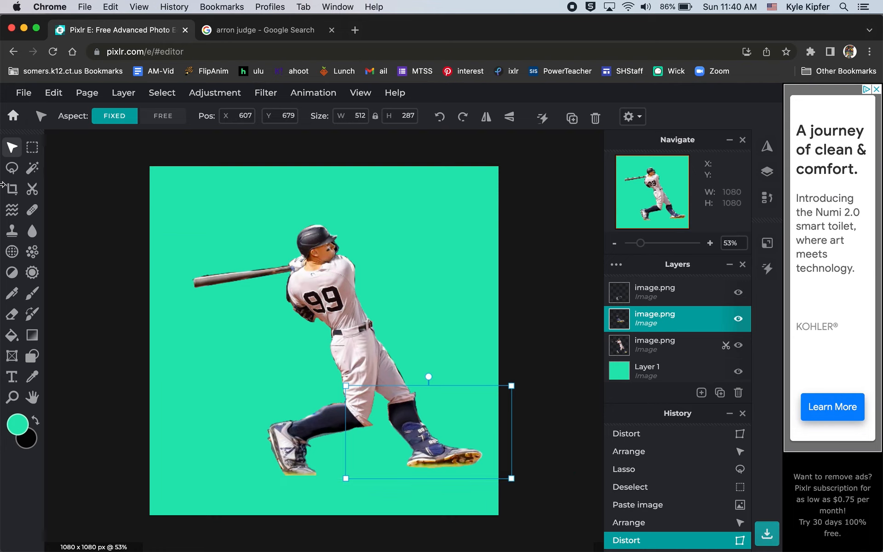
Outline the baseball bat up to the hands with a four-sided polygonal lasso selection
left_click(12, 168)
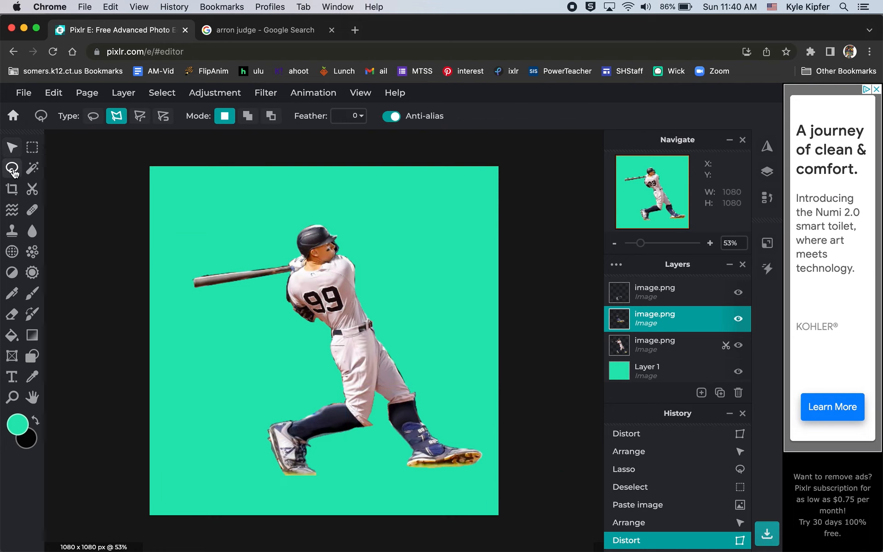
left_click(286, 251)
left_click(283, 286)
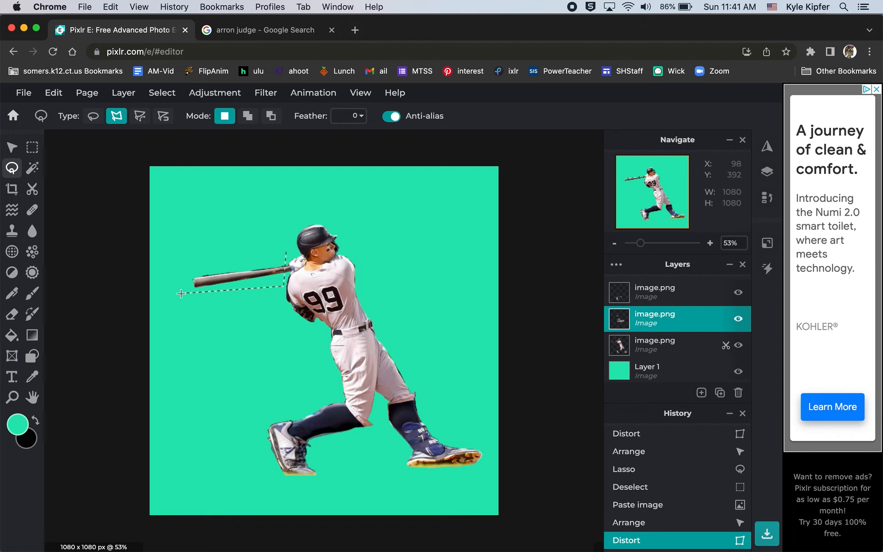
left_click(174, 257)
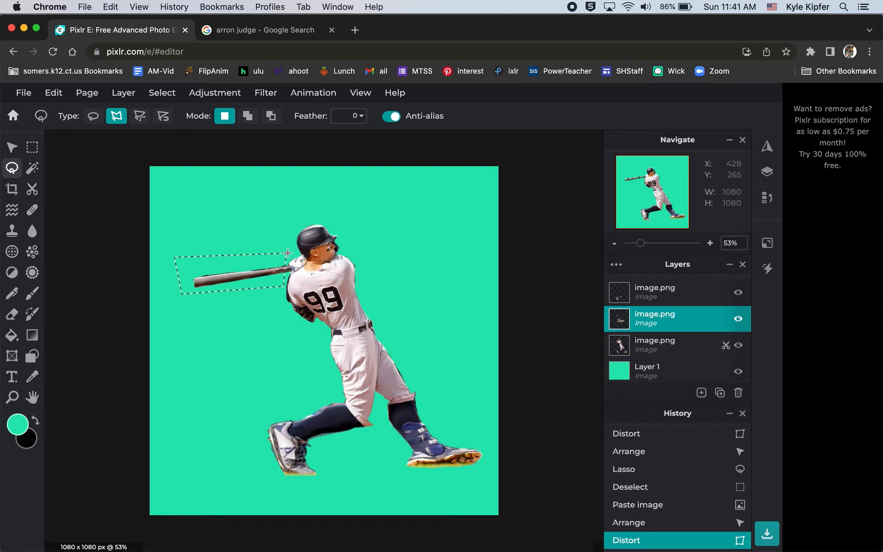
left_click(287, 253)
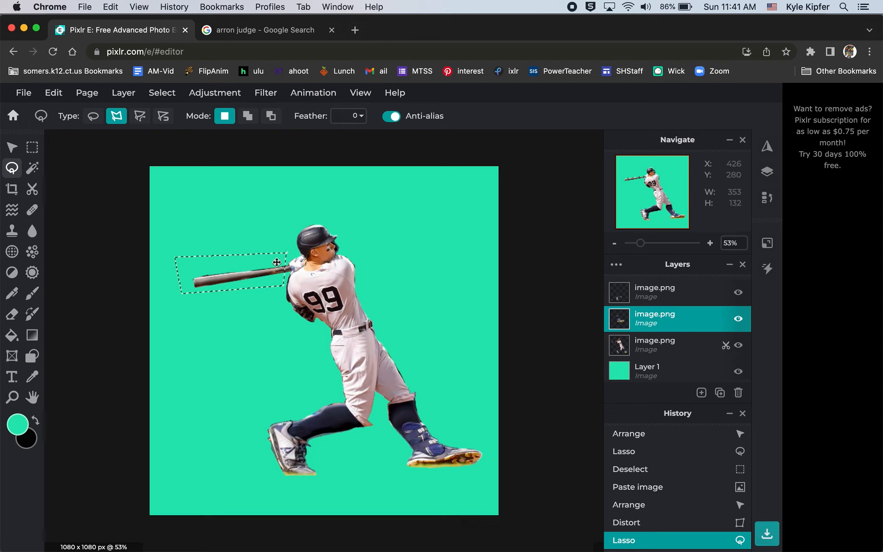
left_click(61, 95)
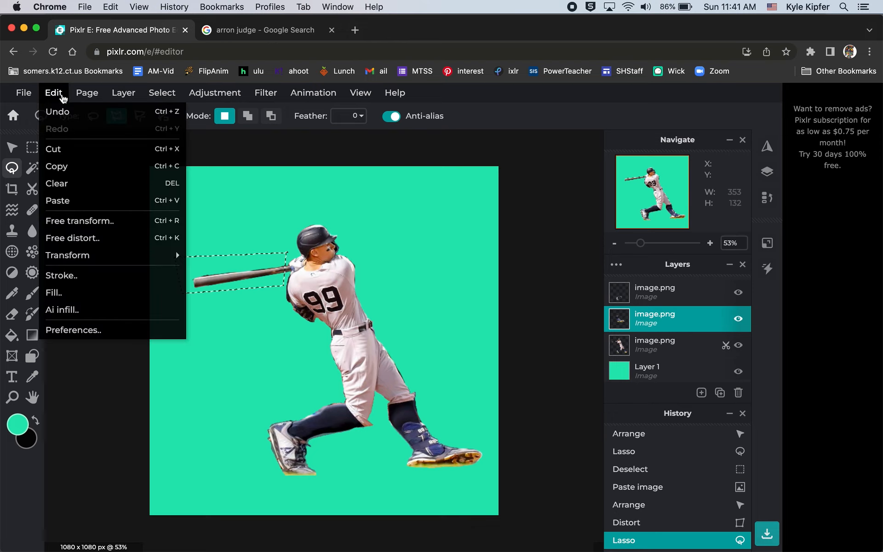
left_click(63, 97)
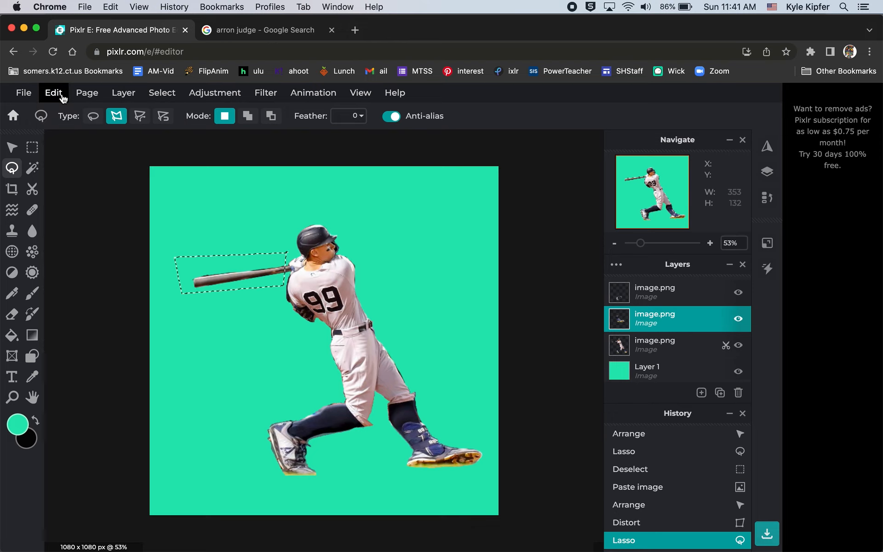
Copy the bat from the original player layer to a new layer and place it over the original at X 85, Y 261
left_click(671, 340)
key("super+c")
key("super+v")
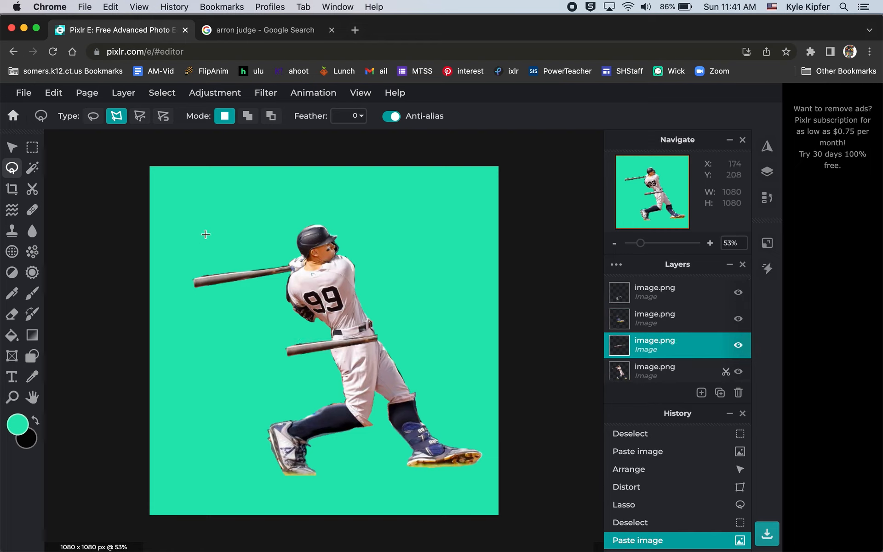
left_click(12, 147)
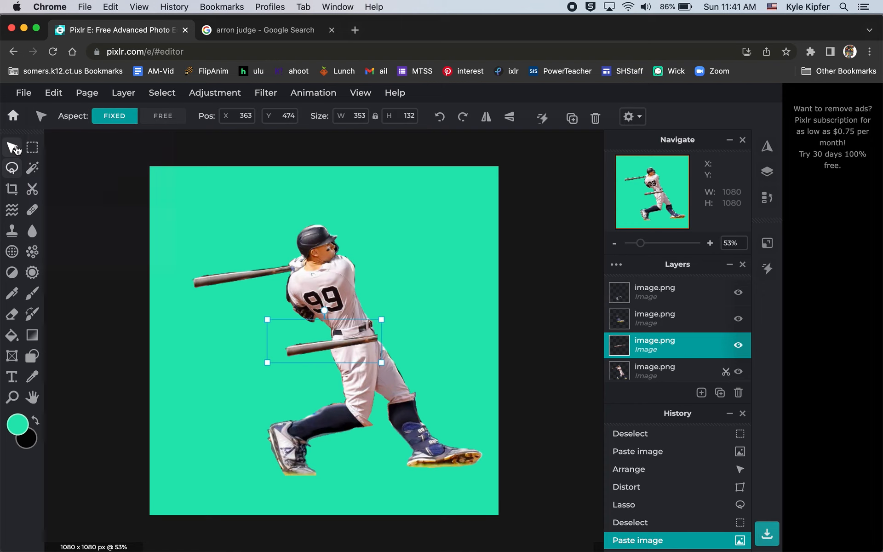
left_click_drag(347, 344, 254, 278)
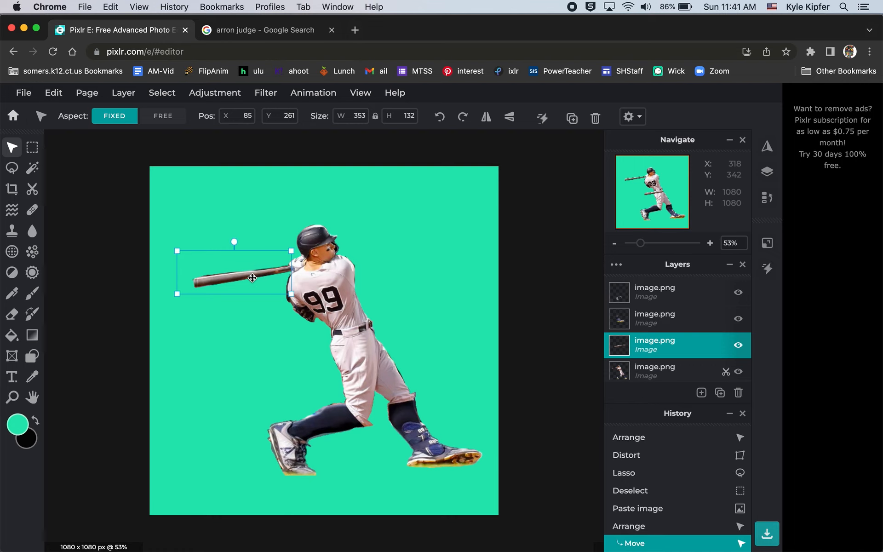
Free-distort the copied bat, pulling its outer corners to about 34 x 87 and -9 x 535 and its lower inner corner to 451 x 391, and apply it
left_click(53, 93)
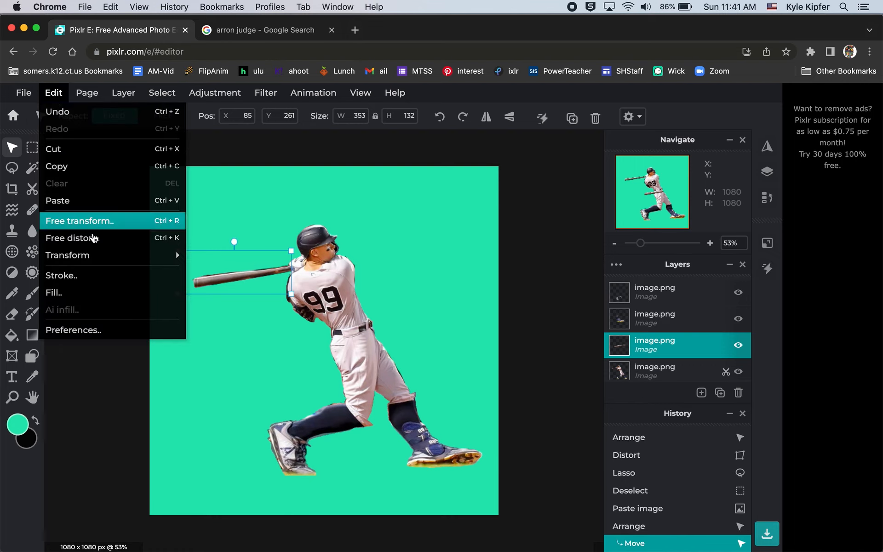
mouse_move(94, 262)
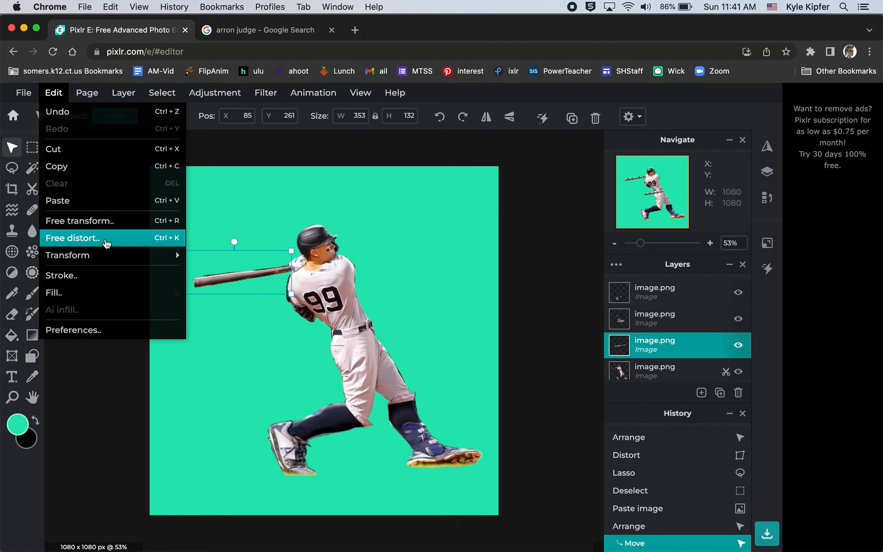
left_click(106, 240)
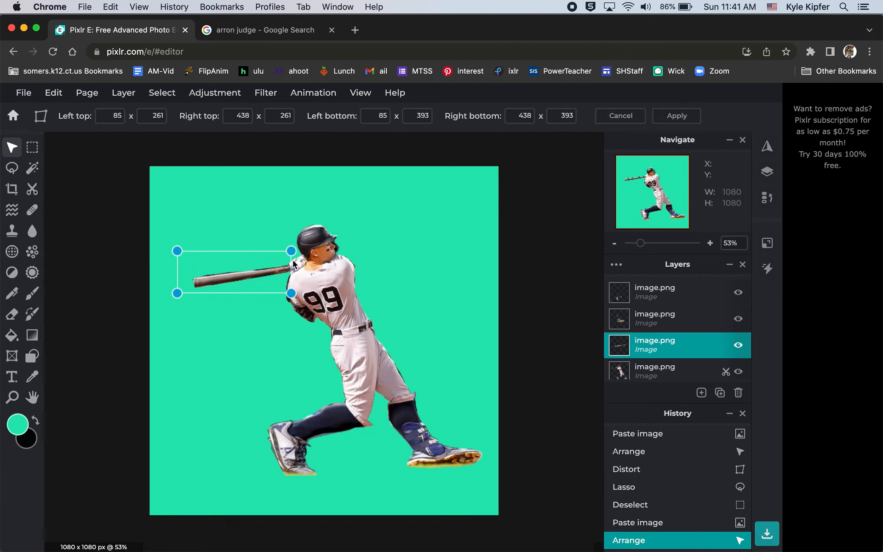
left_click_drag(177, 251, 161, 195)
left_click_drag(178, 293, 175, 341)
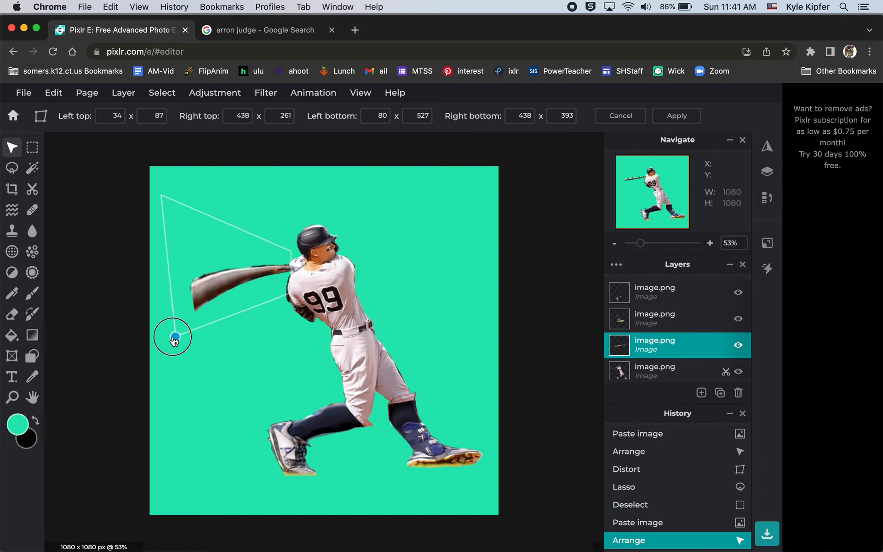
left_click_drag(174, 339, 146, 343)
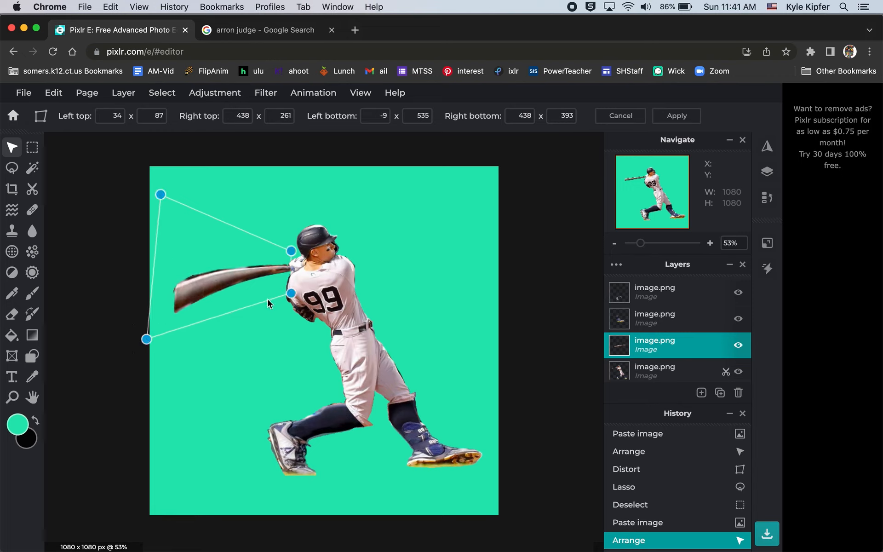
left_click_drag(291, 294, 298, 294)
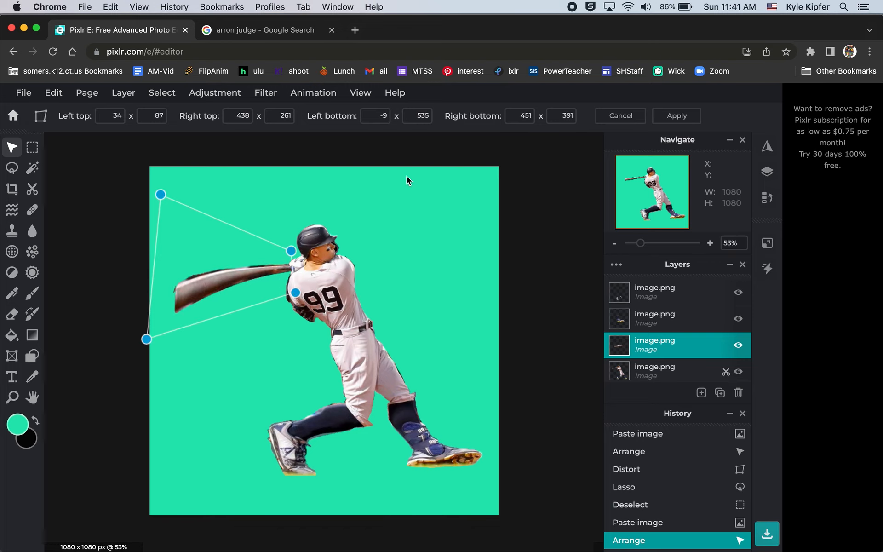
left_click(407, 176)
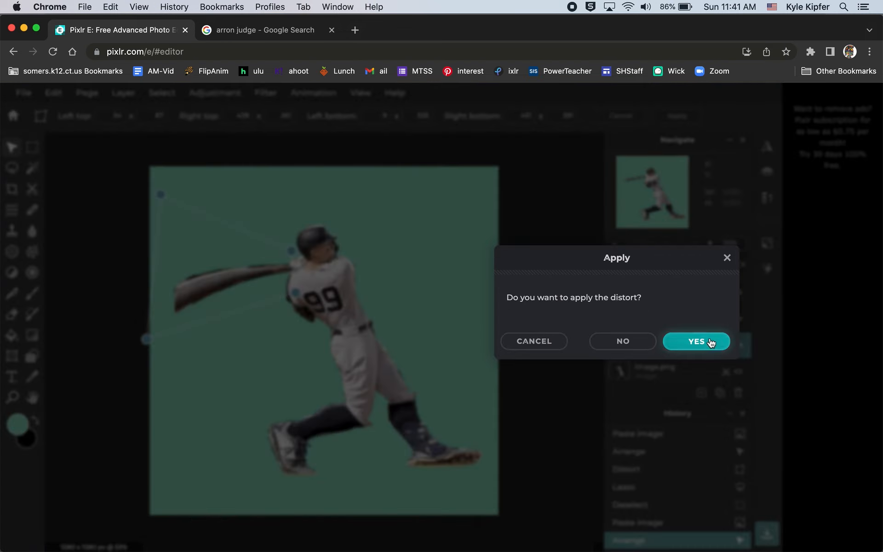
key("Return")
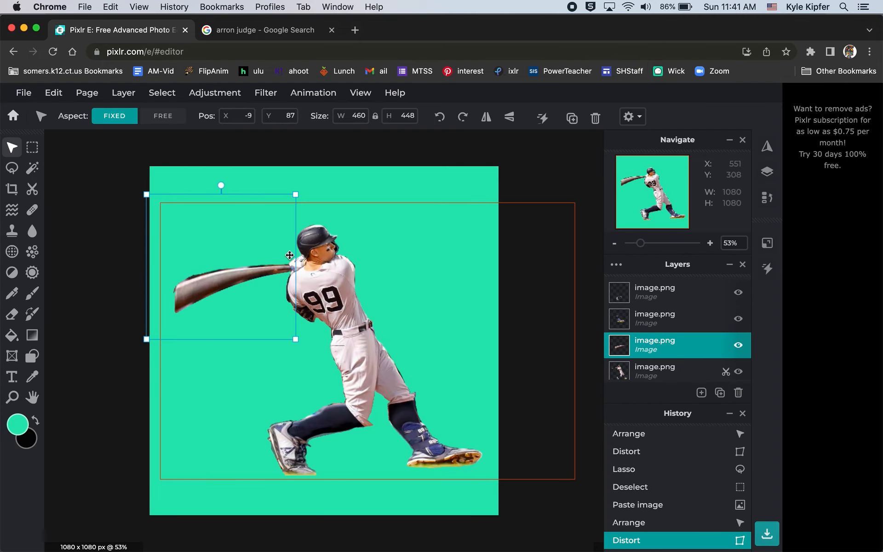
scroll(671, 342, "down", 1)
scroll(671, 341, "down", 2)
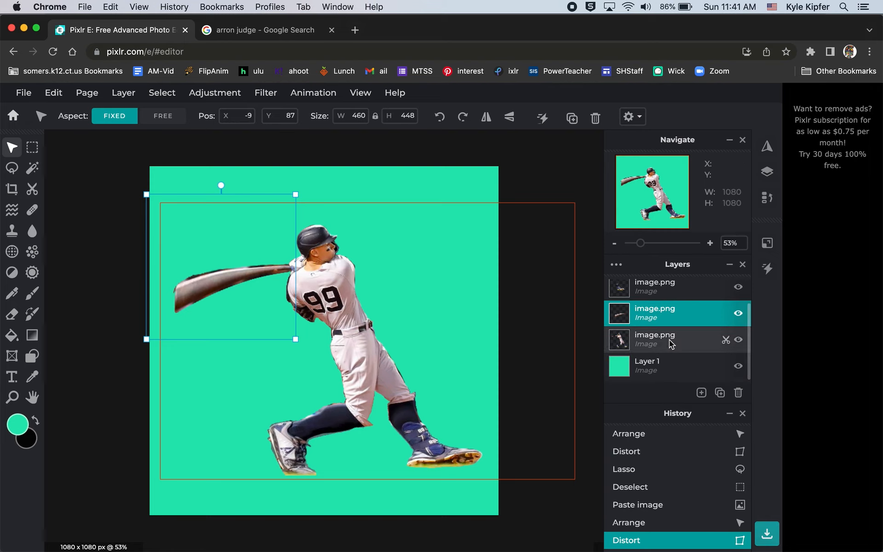
left_click(669, 339)
scroll(667, 366, "up", 3)
scroll(667, 365, "down", 3)
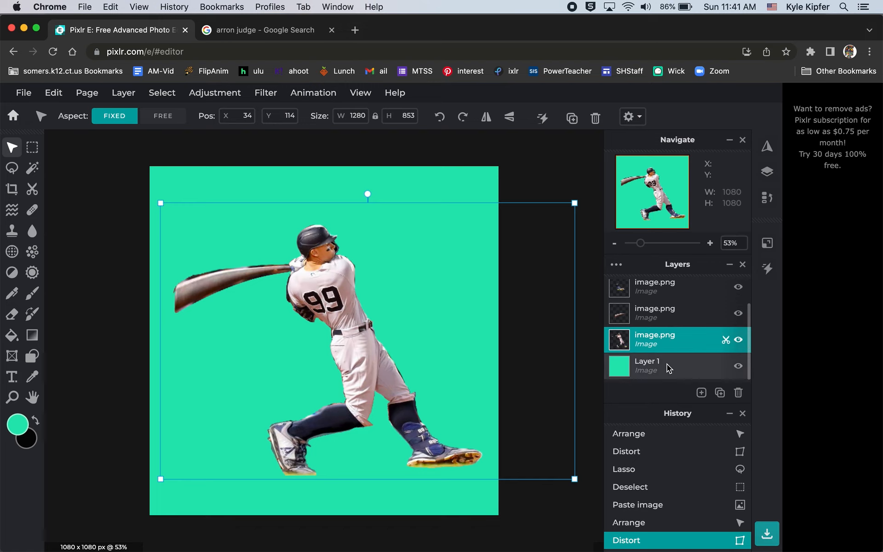
left_click(145, 161)
Outline the player's helmet and head with a polygonal lasso selection
left_click(12, 168)
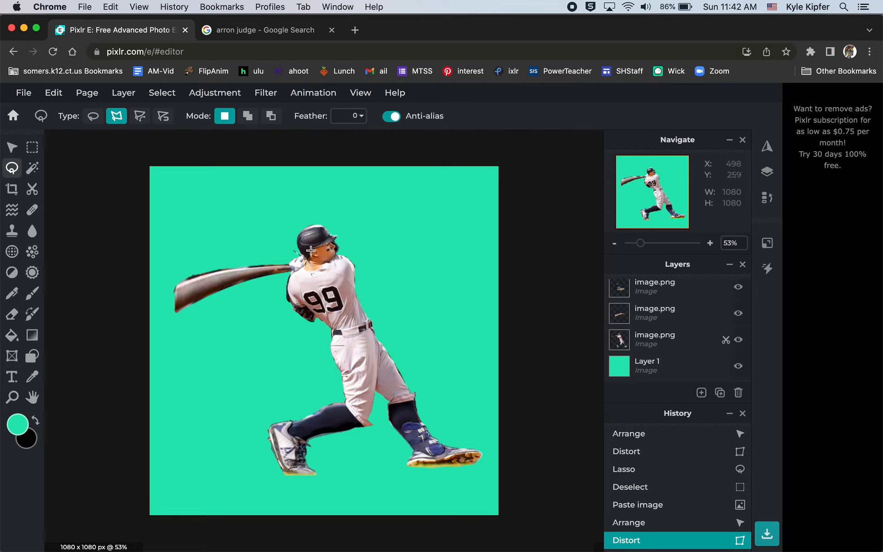
left_click(345, 238)
left_click(323, 211)
left_click(289, 221)
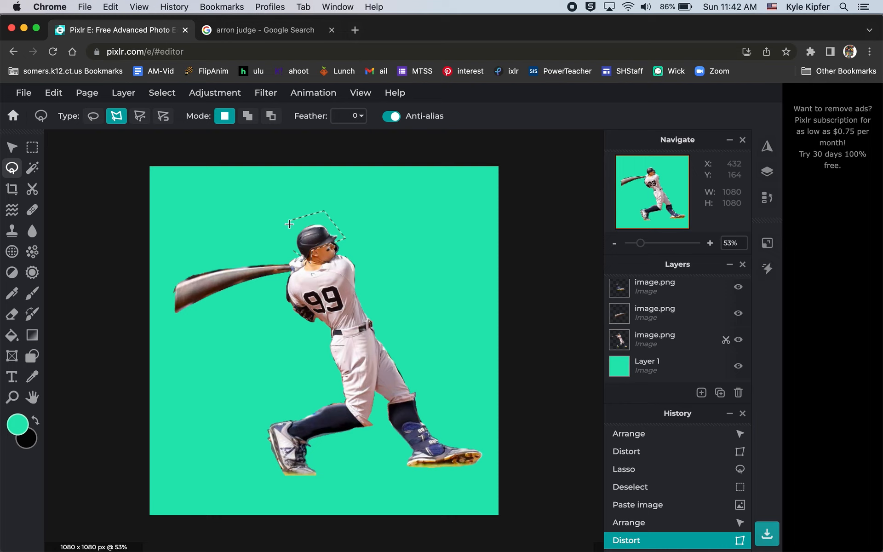
left_click(292, 250)
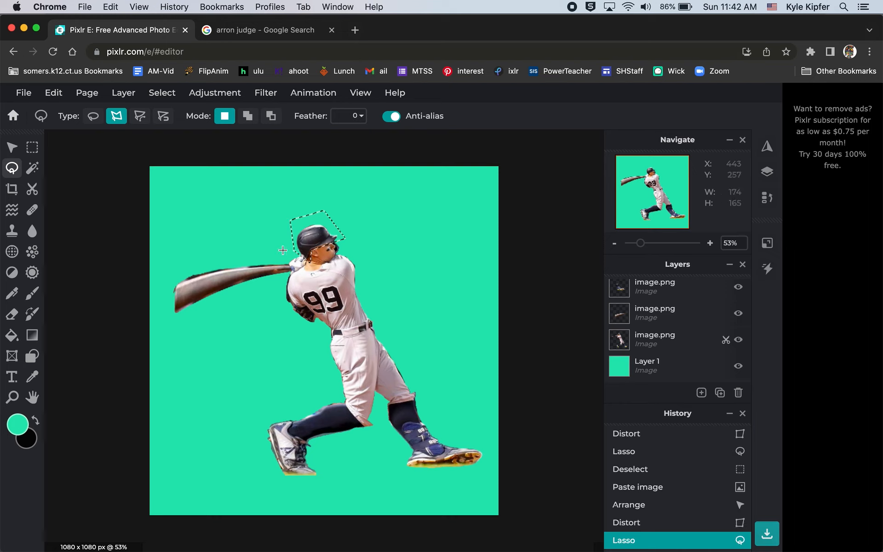
left_click(22, 92)
left_click(50, 92)
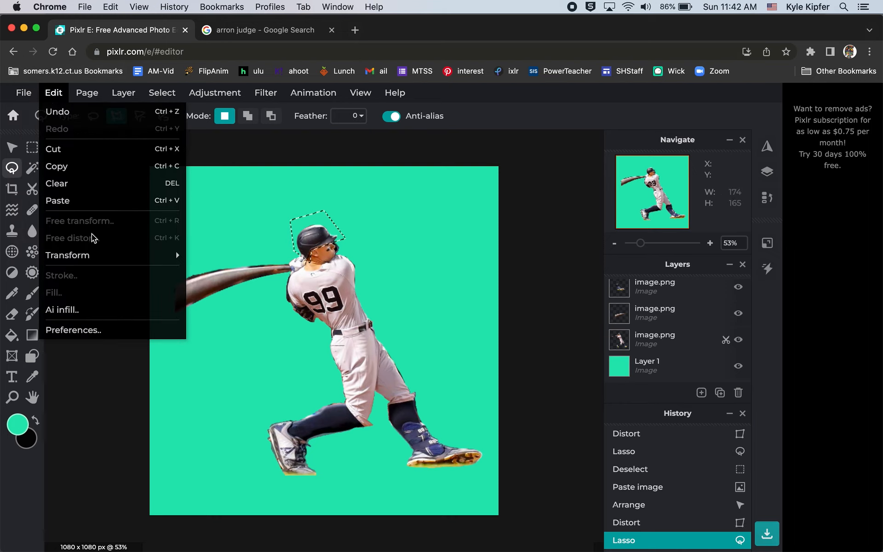
left_click(54, 94)
Copy the head from the original player layer to a new layer and place it over the original at X 433, Y 133
left_click(674, 339)
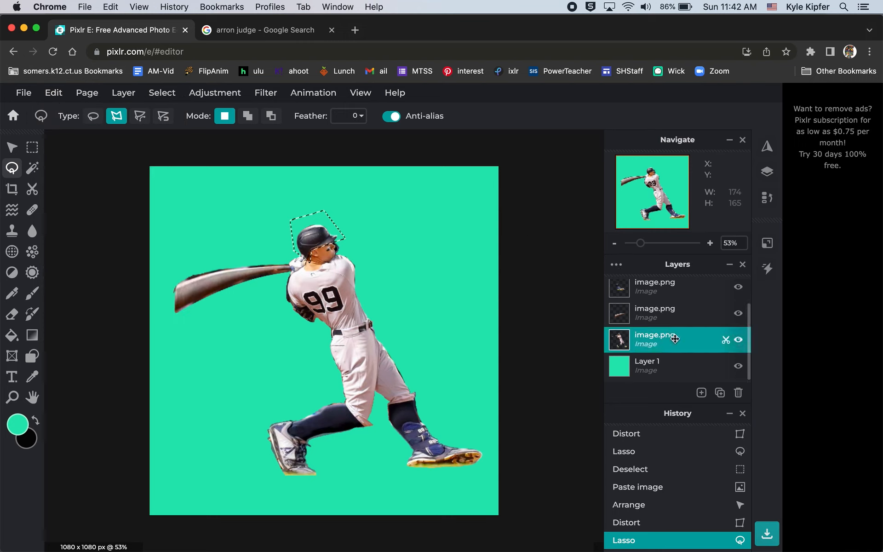
key("super+c")
key("super+v")
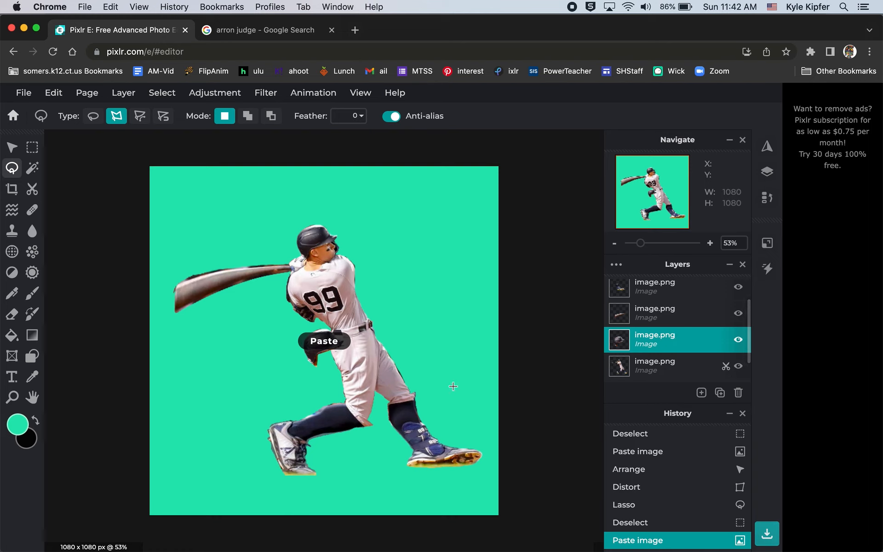
left_click(12, 148)
left_click_drag(317, 344, 311, 244)
Free-distort the copied head, pulling its upper corners to 355 x 105 and 678 x 111 and its lower left corner to 435 x 332, and apply it
left_click(54, 93)
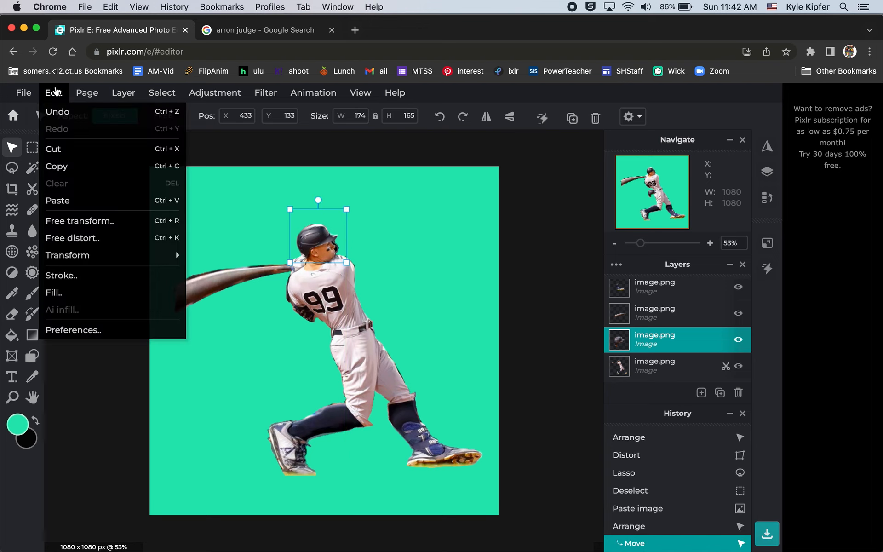
left_click(107, 238)
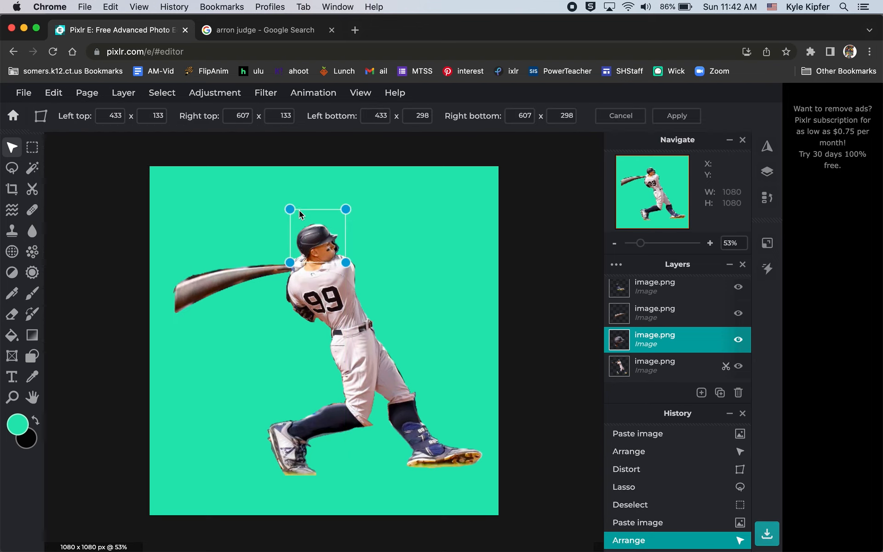
left_click_drag(289, 211, 270, 200)
left_click_drag(347, 211, 367, 205)
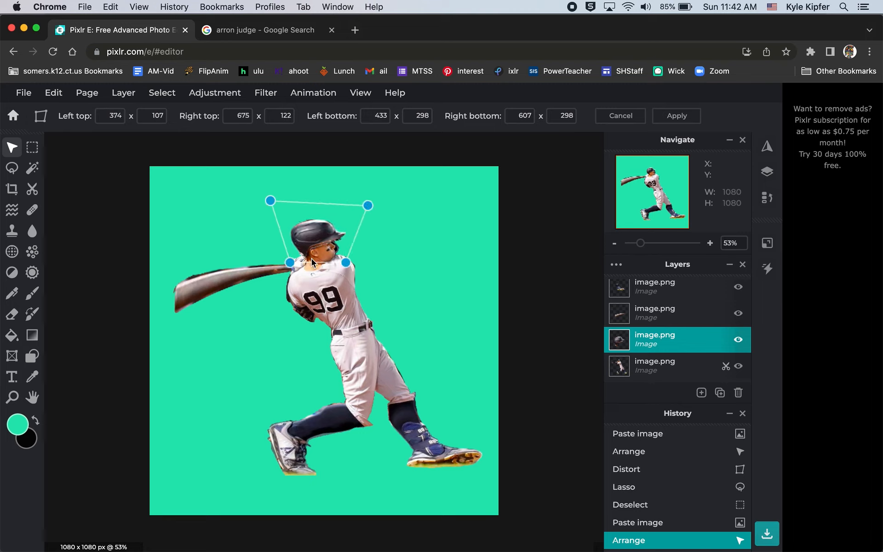
left_click_drag(289, 263, 291, 269)
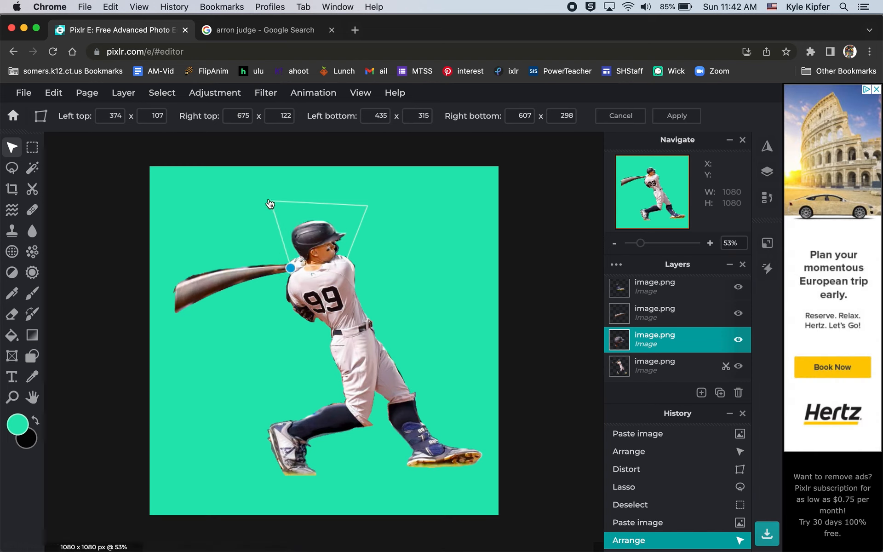
mouse_move(271, 201)
left_mouse_down()
mouse_move(240, 190)
mouse_move(265, 200)
left_mouse_up()
mouse_move(367, 208)
left_mouse_down()
mouse_move(378, 207)
mouse_move(368, 205)
left_mouse_up()
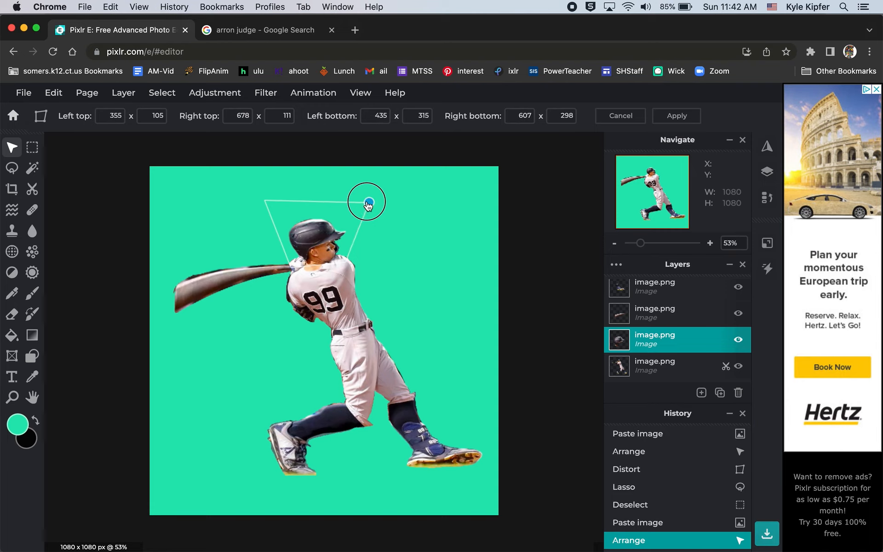
left_click_drag(290, 270, 290, 278)
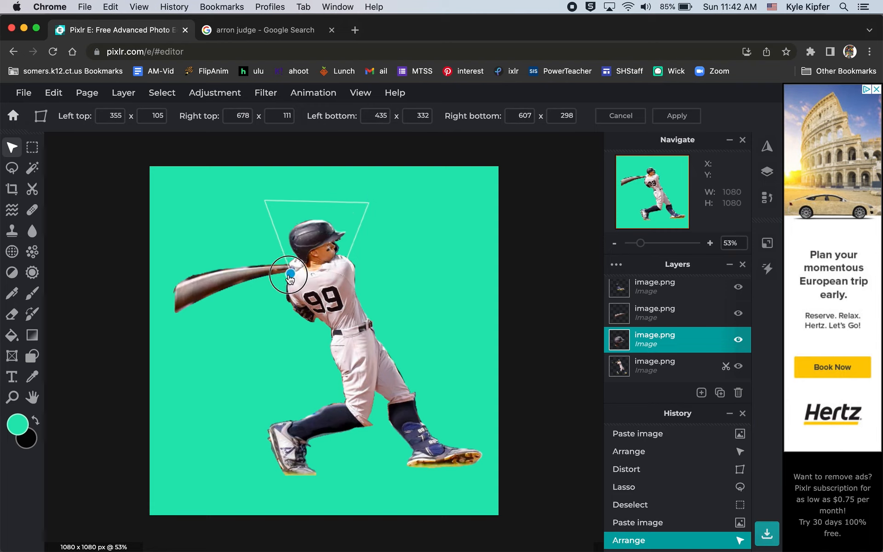
left_click(454, 206)
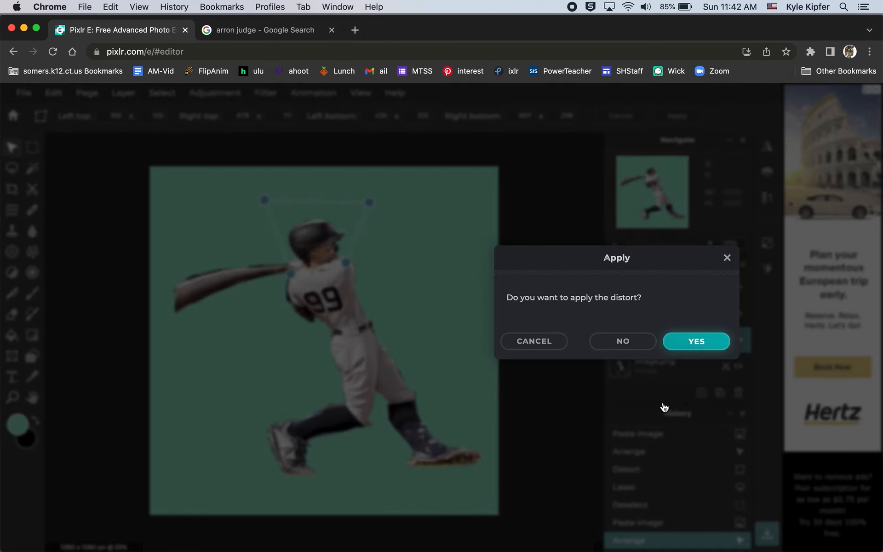
key("Return")
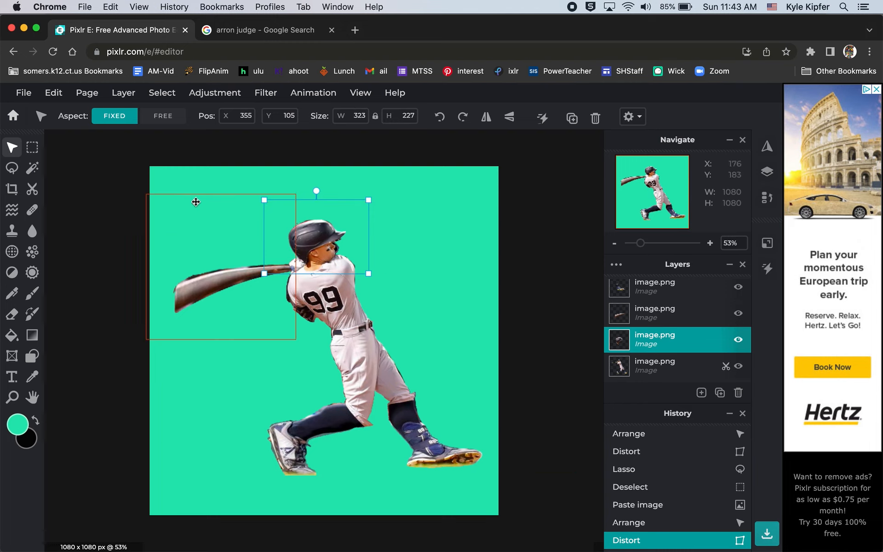
Outline the number 99 on the player's jersey with a polygonal lasso selection
left_click(13, 171)
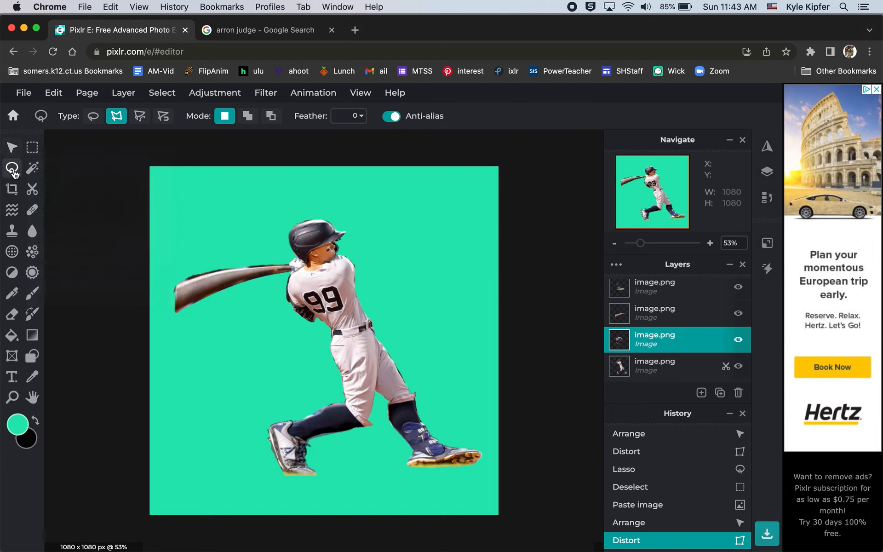
left_click(337, 278)
left_click(297, 290)
left_click(322, 320)
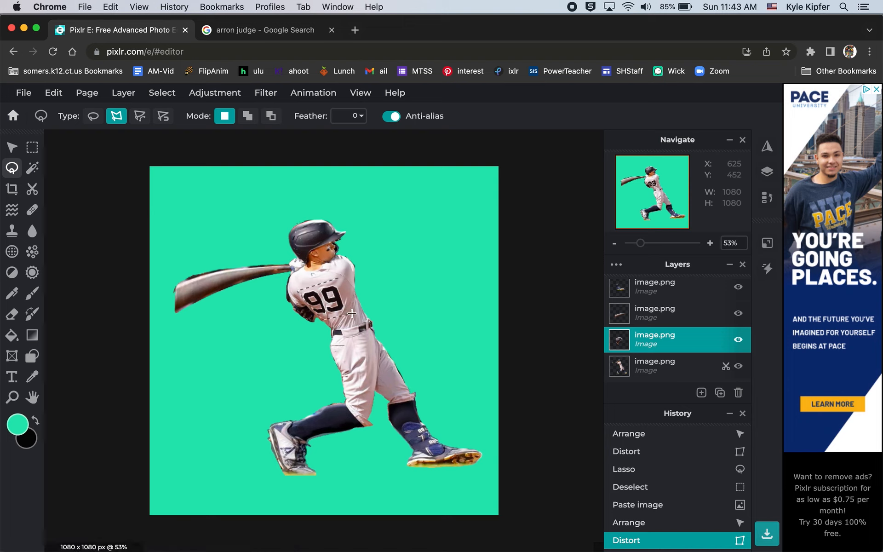
left_click(338, 278)
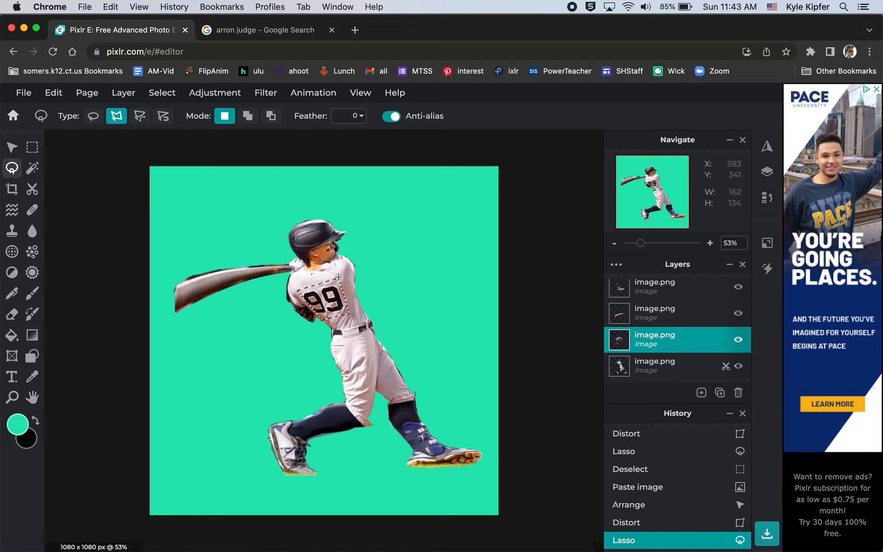
Copy the jersey number from the original player layer to a new layer and place it over the original at X 451, Y 349
key("super+c")
key("super+v")
left_click(700, 392)
left_click(646, 370)
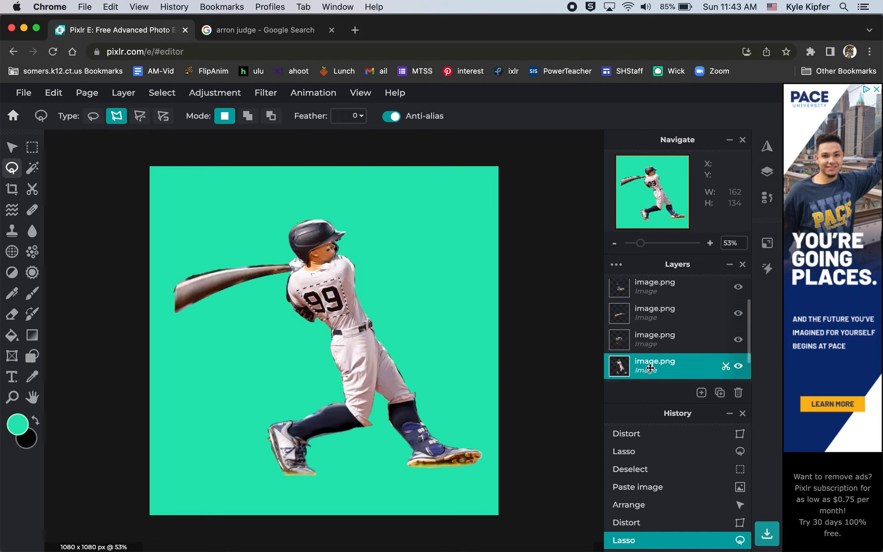
key("super+c")
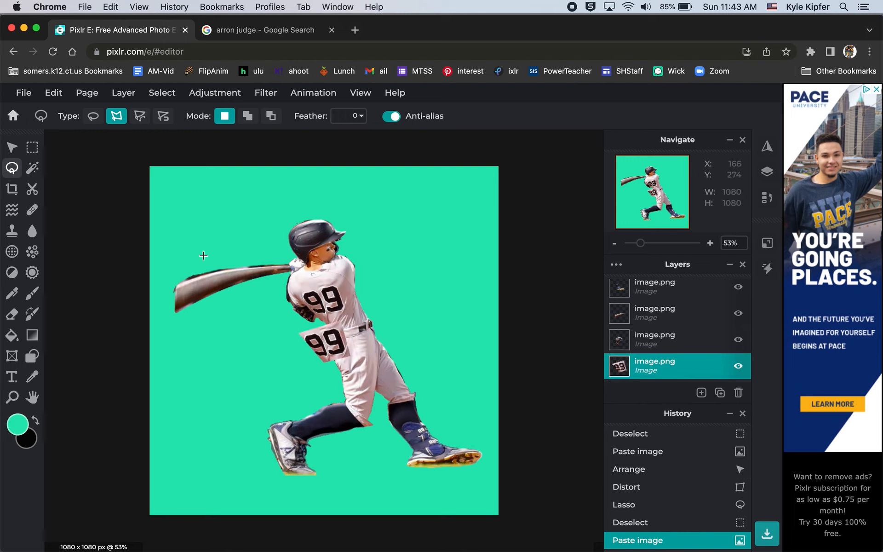
left_click(19, 148)
left_click_drag(336, 348, 333, 308)
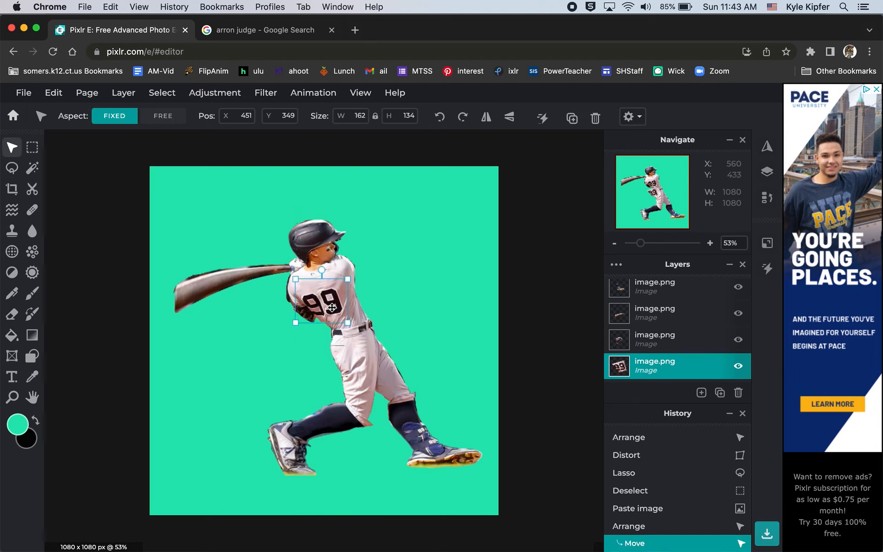
Free-distort the copied number to corners 396 x 295, 607 x 313, 487 x 498 and 655 x 506, and apply it
left_click(53, 92)
mouse_move(113, 249)
left_click(116, 237)
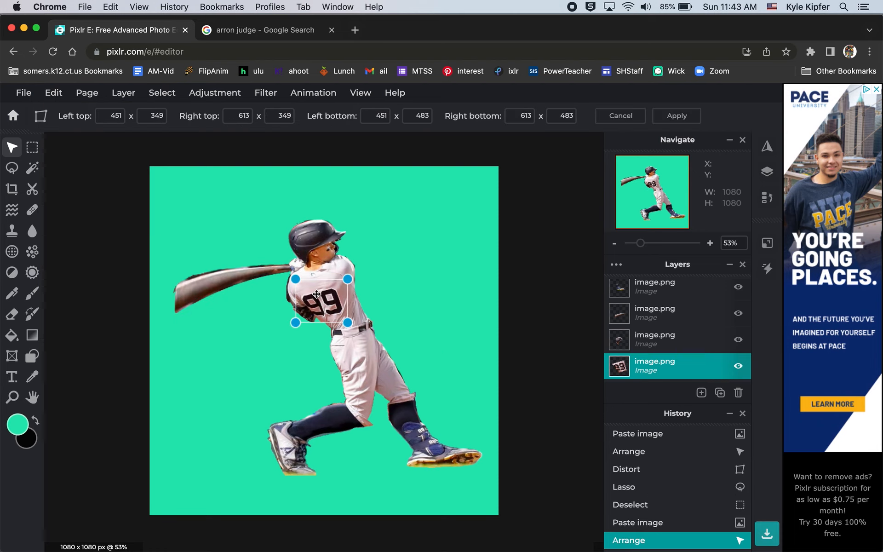
left_click_drag(296, 281, 283, 268)
mouse_move(348, 281)
left_mouse_down()
mouse_move(356, 258)
mouse_move(349, 267)
left_mouse_up()
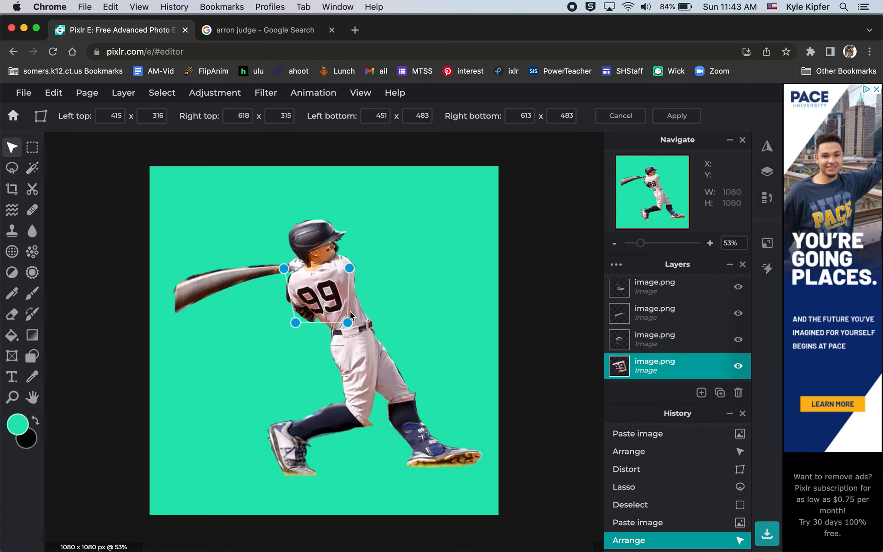
mouse_move(351, 326)
left_mouse_down()
mouse_move(378, 321)
mouse_move(364, 331)
left_mouse_up()
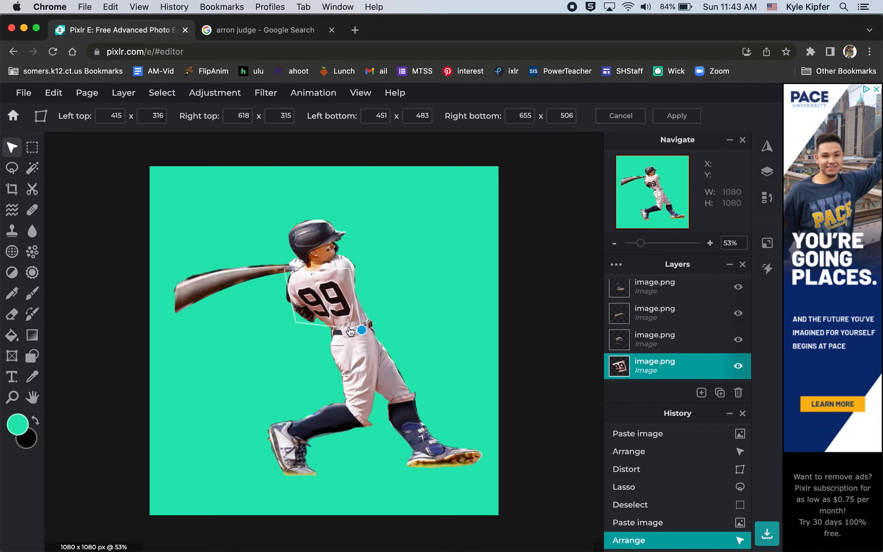
left_click_drag(297, 327, 307, 332)
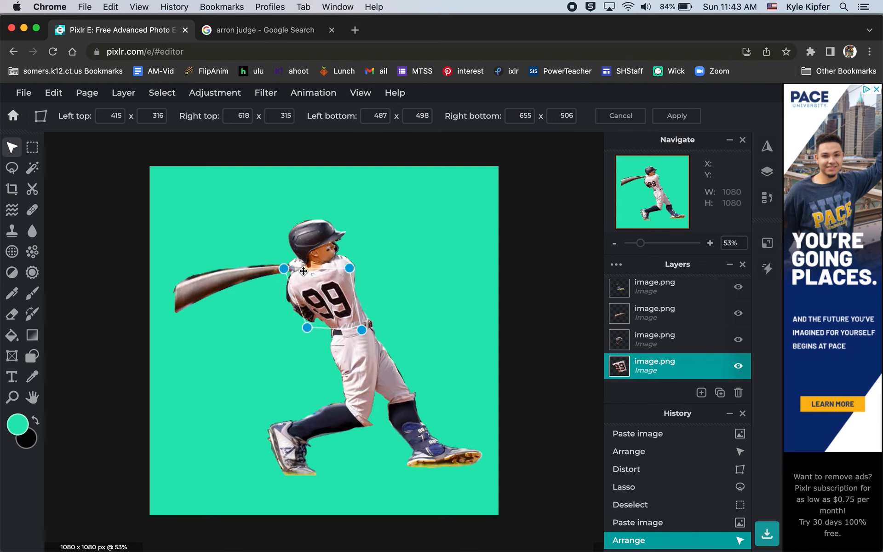
left_click_drag(285, 271, 279, 263)
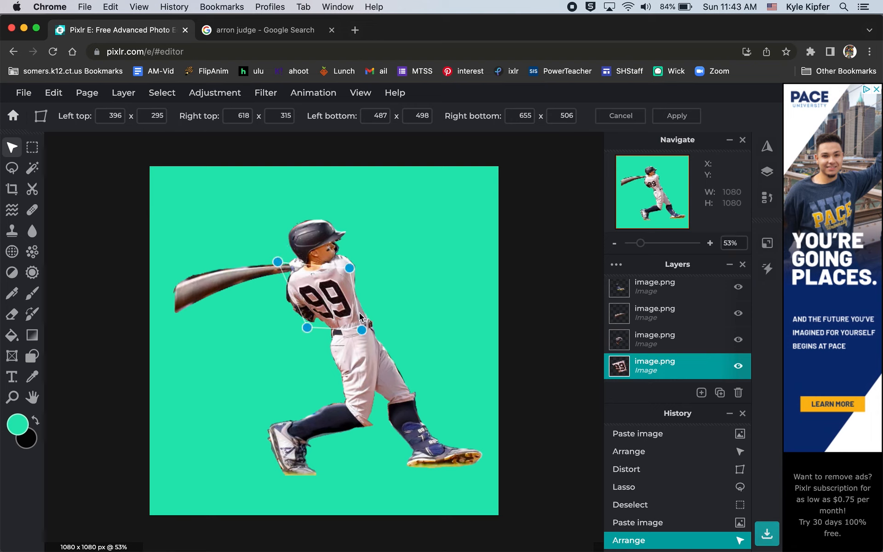
left_click_drag(349, 270, 347, 268)
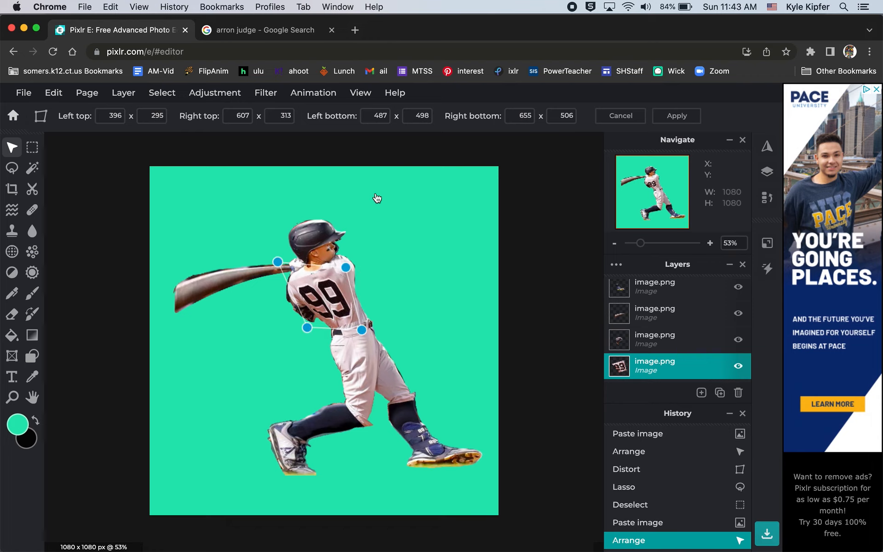
left_click(529, 263)
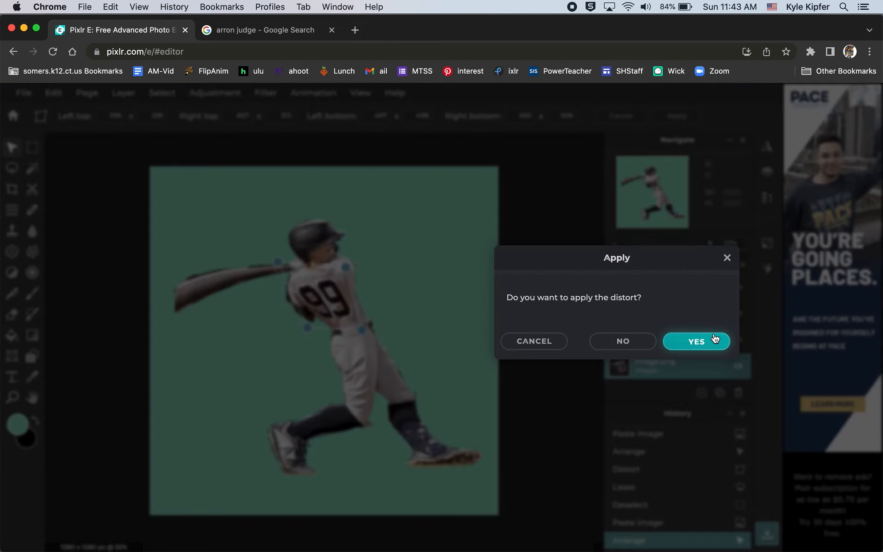
key("Return")
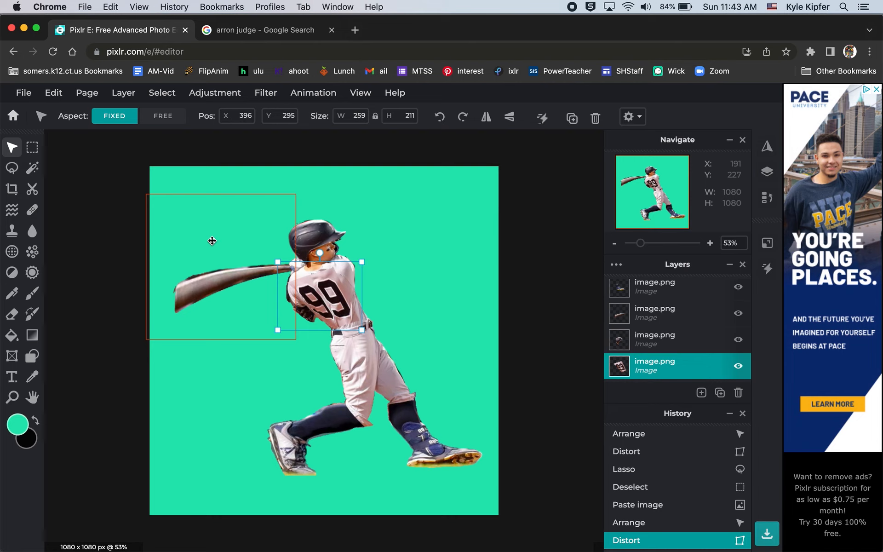
Add an empty layer above all the image layers for drawing with the Pen tool
left_click(80, 167)
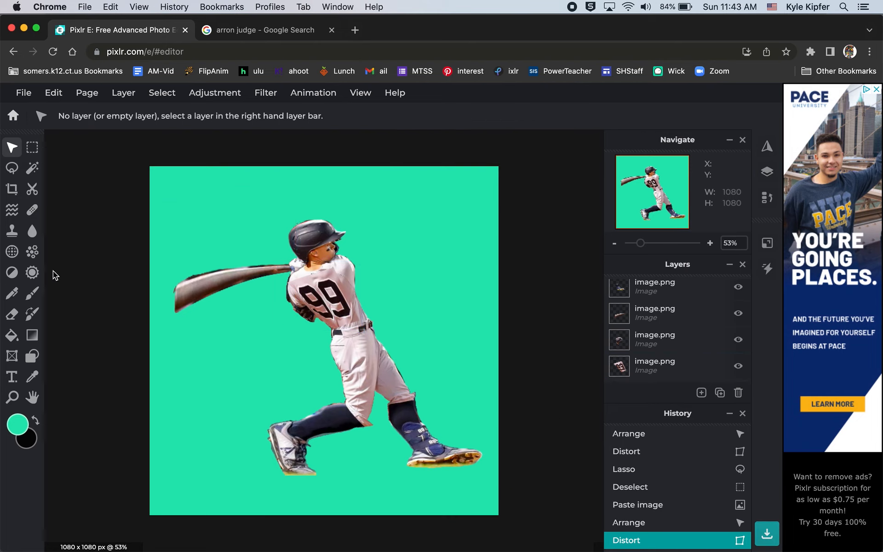
left_click(12, 294)
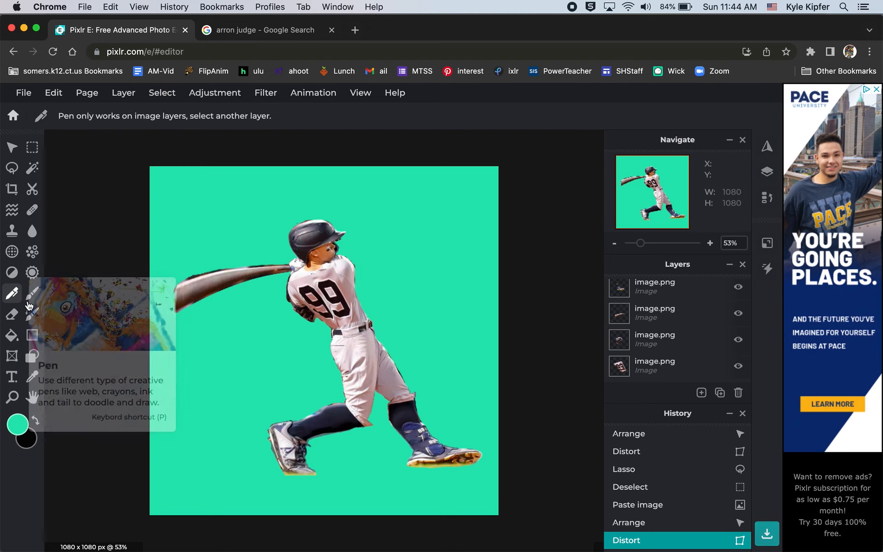
scroll(697, 338, "down", 2)
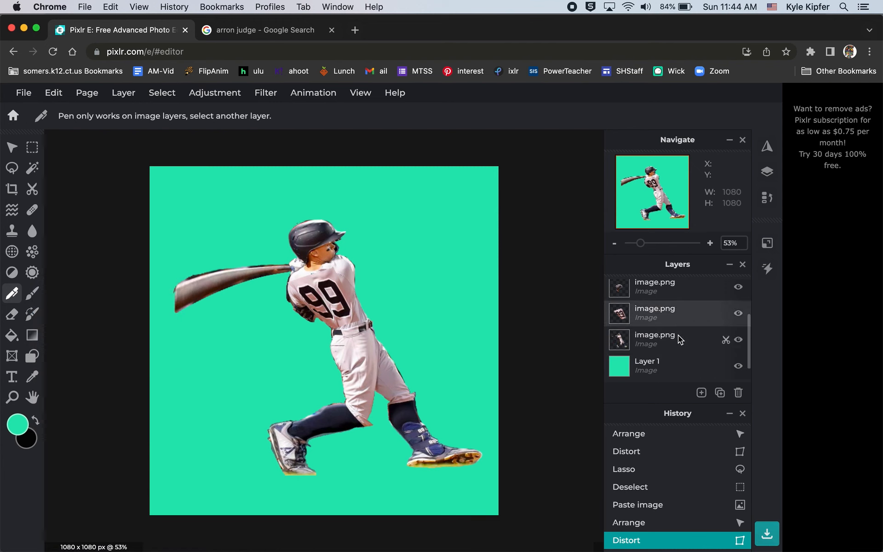
left_click(701, 392)
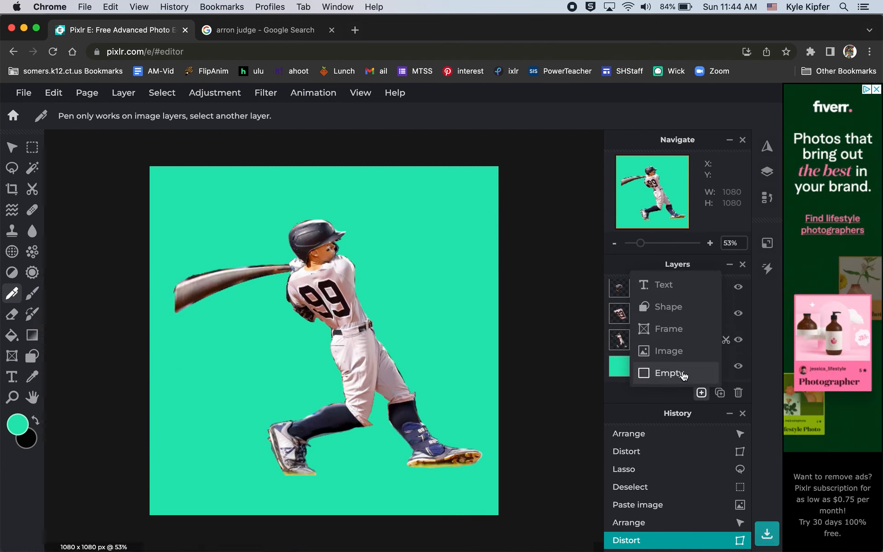
left_click(645, 372)
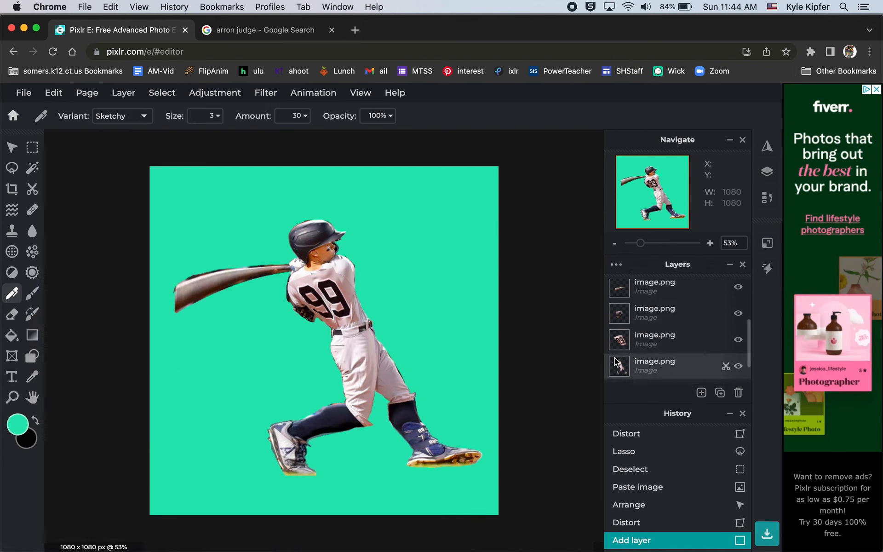
scroll(715, 366, "up", 3)
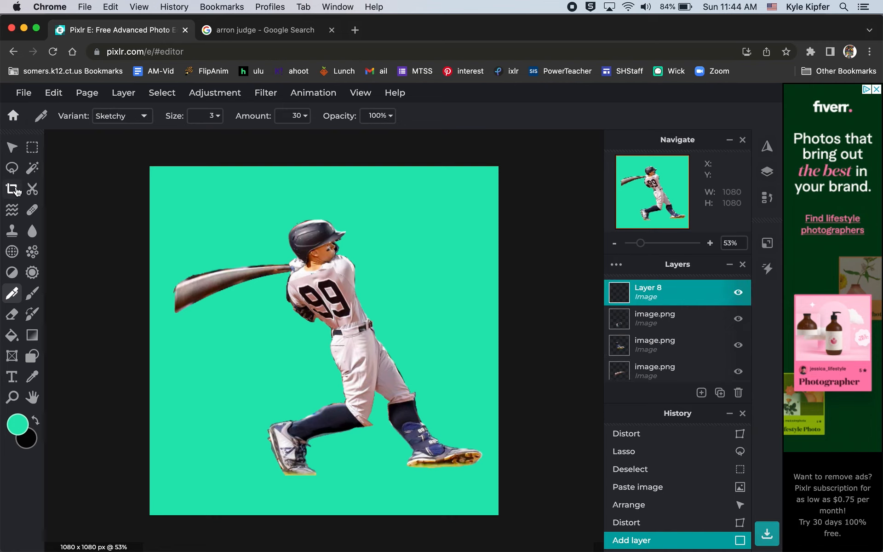
Draw two cartoon puff outlines with a black Ink pen, a large one behind the rear foot and a small one beside the head
left_click(142, 111)
left_click(121, 179)
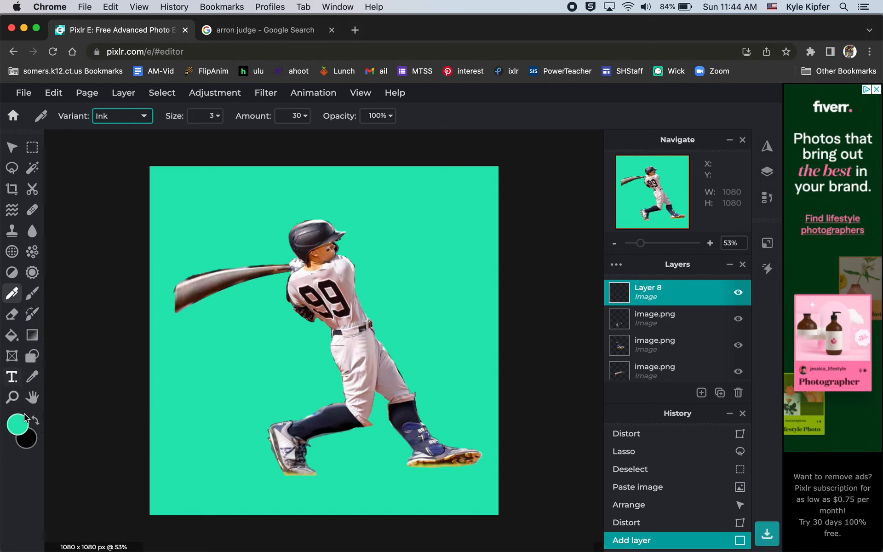
key("x")
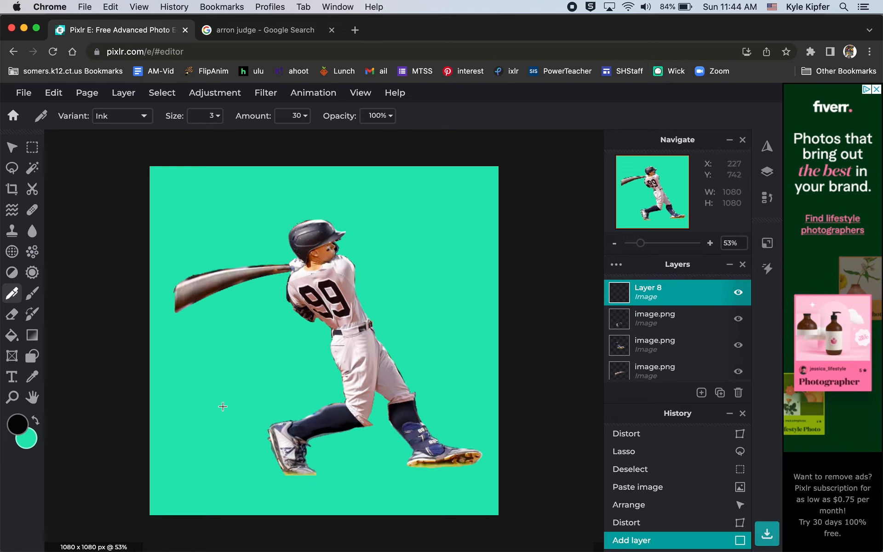
mouse_move(254, 428)
left_mouse_down()
mouse_move(255, 371)
mouse_move(237, 377)
mouse_move(234, 358)
mouse_move(219, 351)
mouse_move(215, 371)
mouse_move(195, 361)
mouse_move(201, 403)
mouse_move(233, 411)
mouse_move(259, 432)
left_mouse_up()
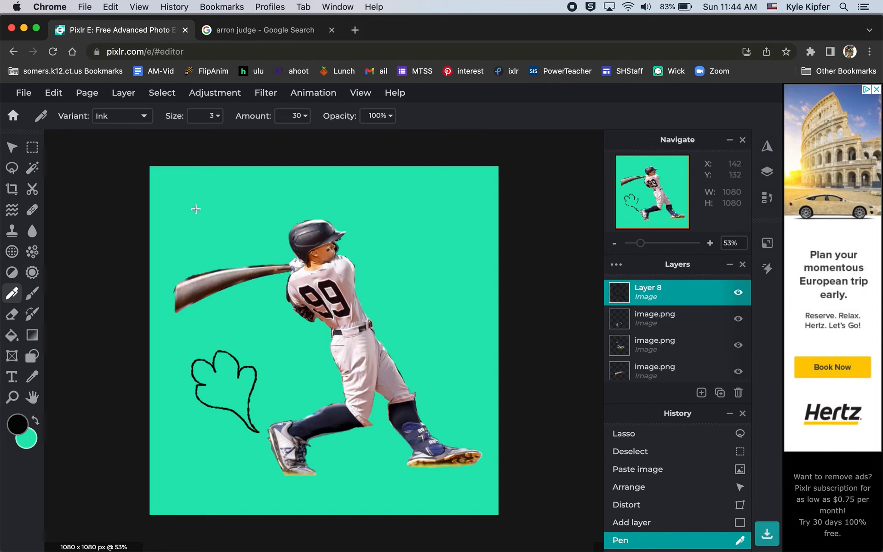
mouse_move(373, 254)
left_mouse_down()
mouse_move(364, 224)
mouse_move(376, 229)
mouse_move(375, 215)
mouse_move(399, 214)
mouse_move(366, 267)
left_mouse_up()
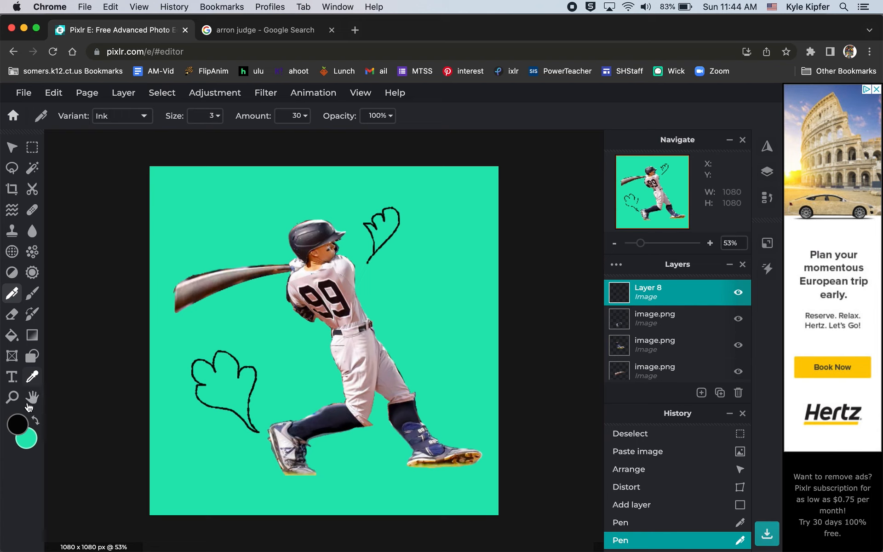
Set the foreground colour to white #FFFFFF and fill the inside of both puff outlines with it
left_click(20, 426)
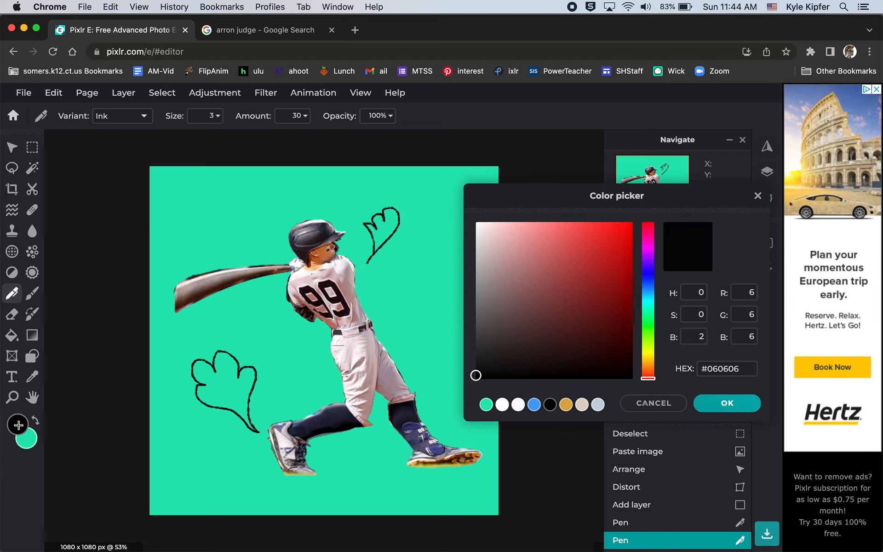
left_click(503, 405)
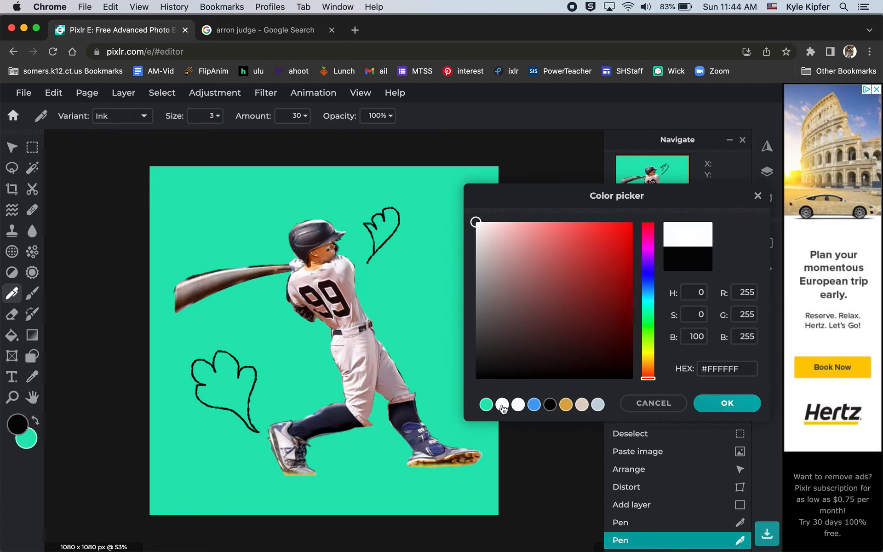
left_click(726, 403)
left_click(13, 335)
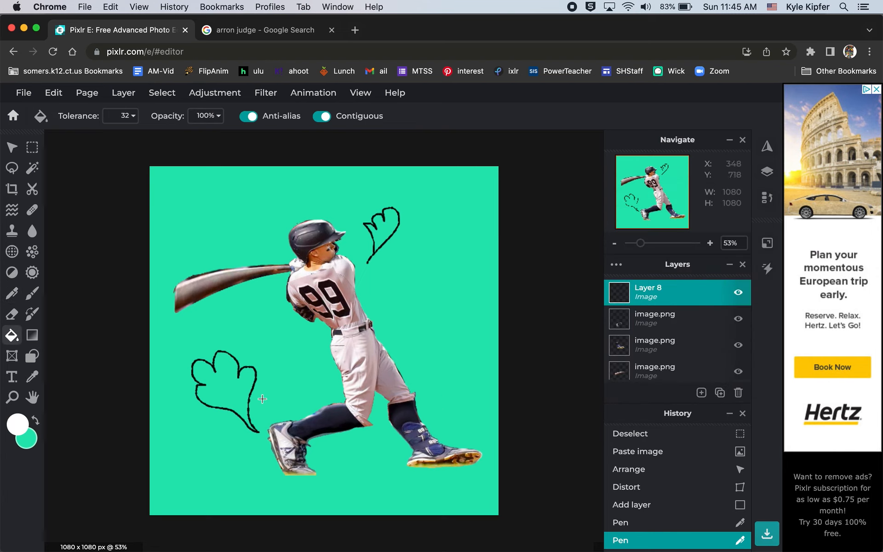
left_click(227, 382)
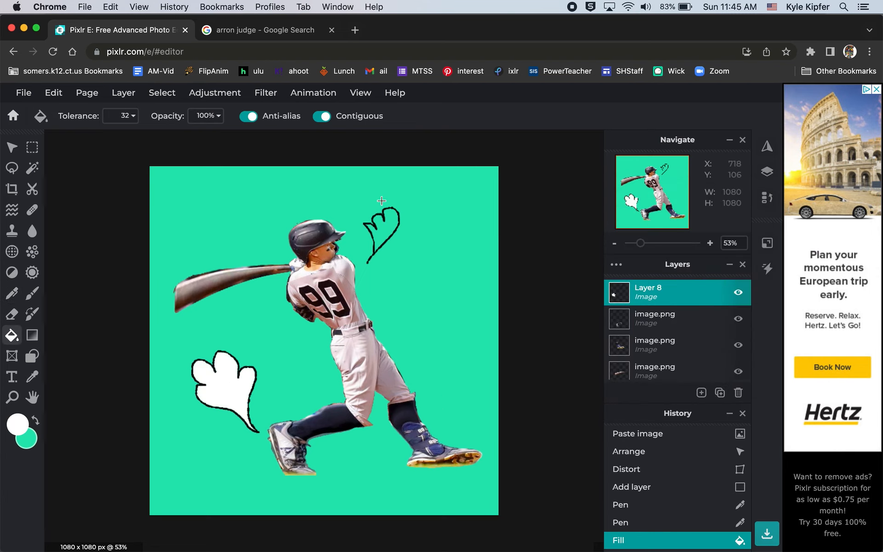
left_click(384, 228)
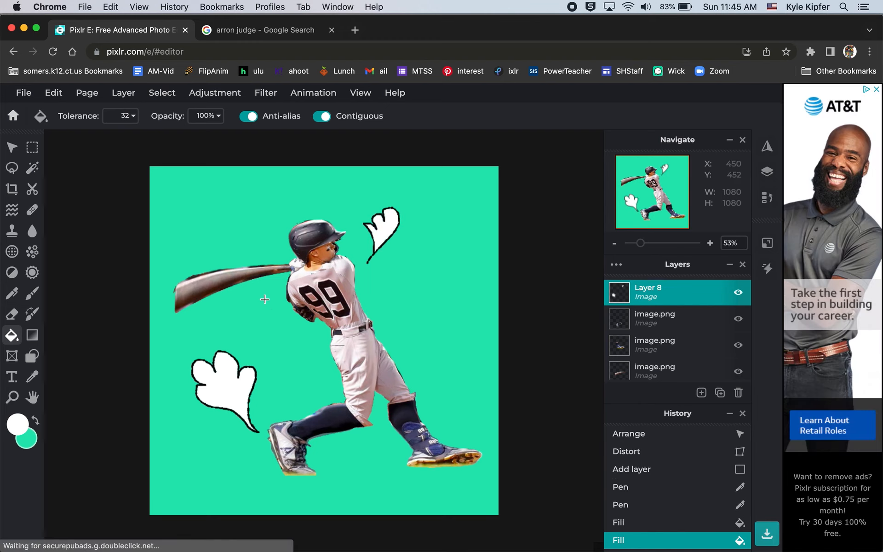
Select the small puff beside the head with a polygonal lasso, cut it out of Layer 8 and deselect
left_click(22, 148)
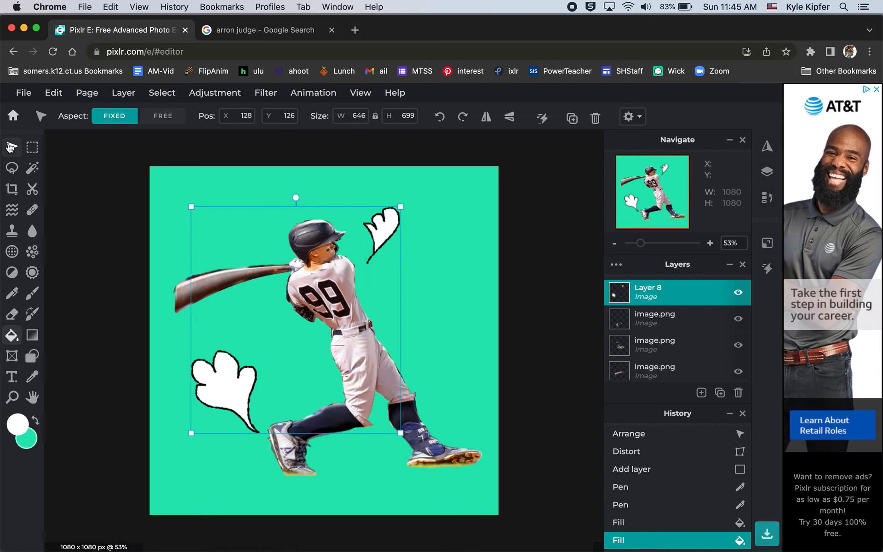
left_click(12, 168)
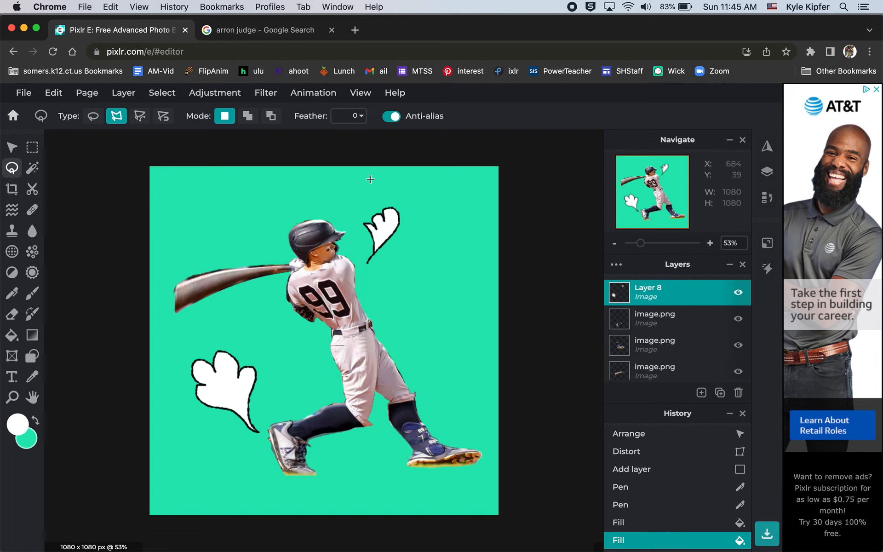
left_click(395, 193)
left_click(366, 282)
left_click(397, 191)
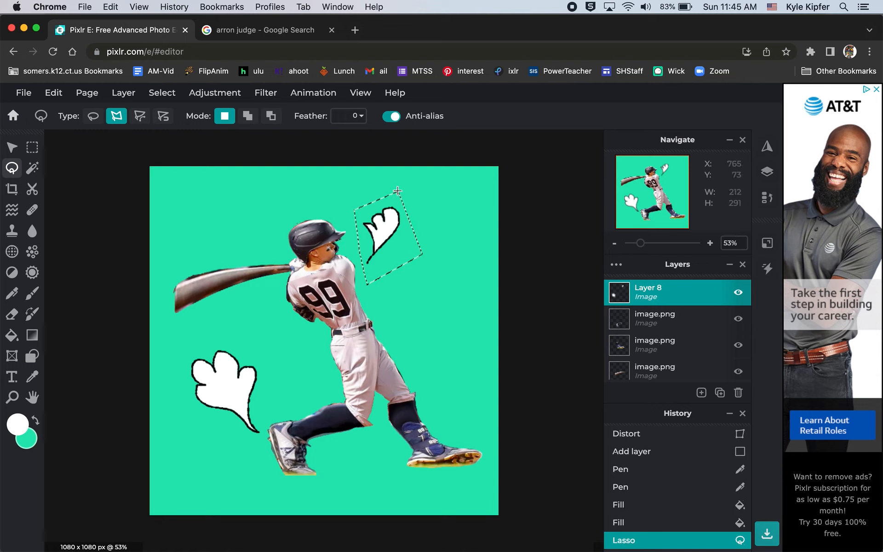
key("super+x")
key("super+d")
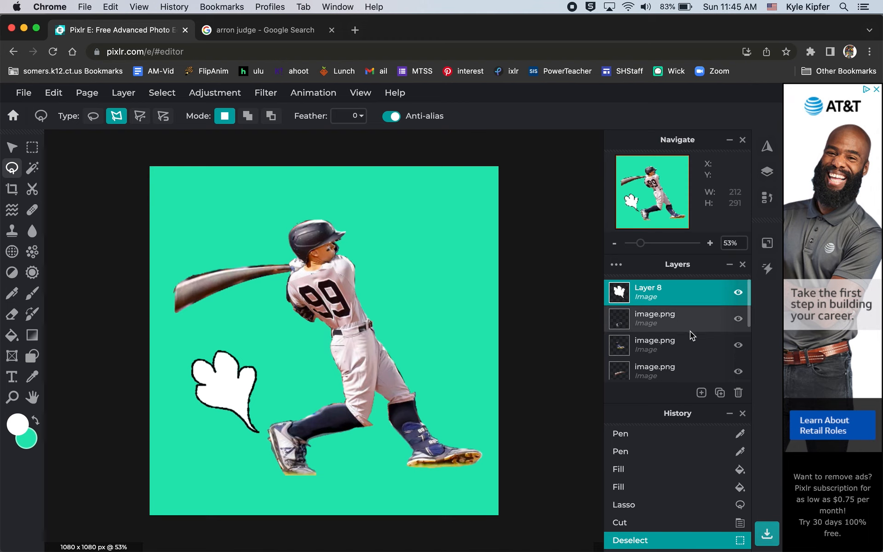
Add an empty layer and paste the cut small puff as its own layer on top
left_click(701, 392)
left_click(702, 393)
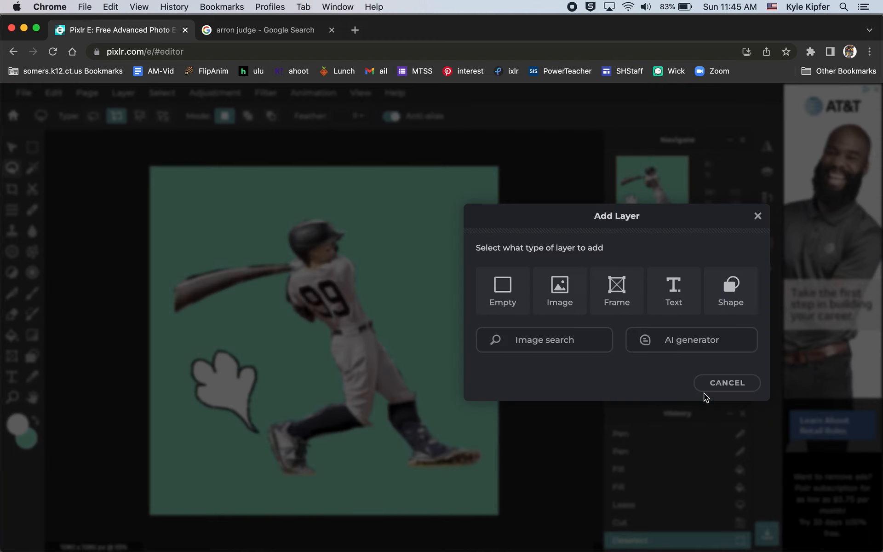
left_click(488, 281)
key("super+v")
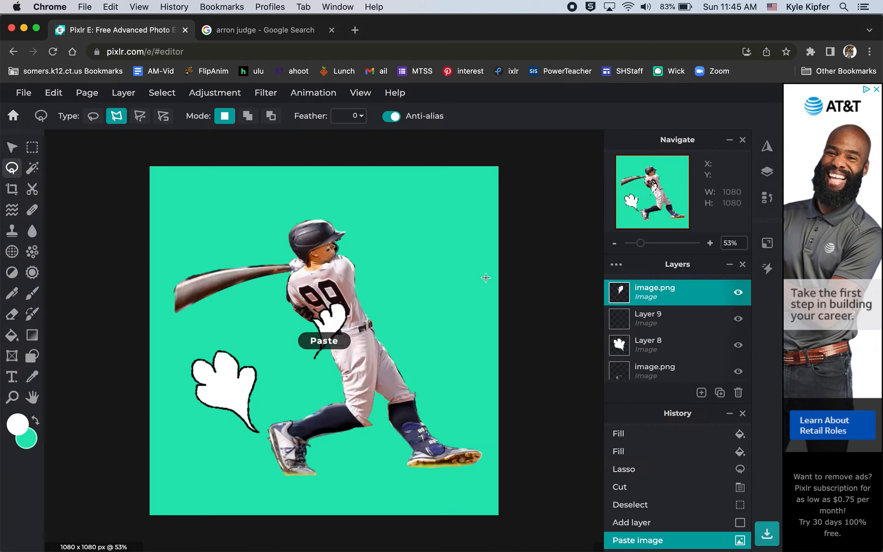
Rotate the pasted small puff counterclockwise and place it beside the helmet at about X 625, Y 105, applying the transform
left_click(12, 147)
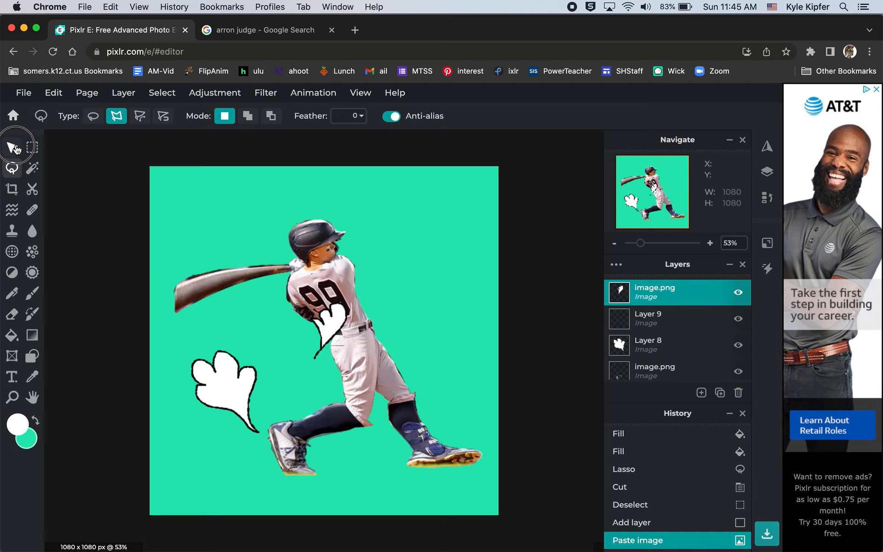
mouse_move(336, 315)
left_mouse_down()
mouse_move(251, 209)
mouse_move(178, 197)
mouse_move(160, 270)
mouse_move(164, 248)
left_mouse_up()
left_click_drag(222, 236, 374, 183)
left_click_drag(415, 246, 375, 225)
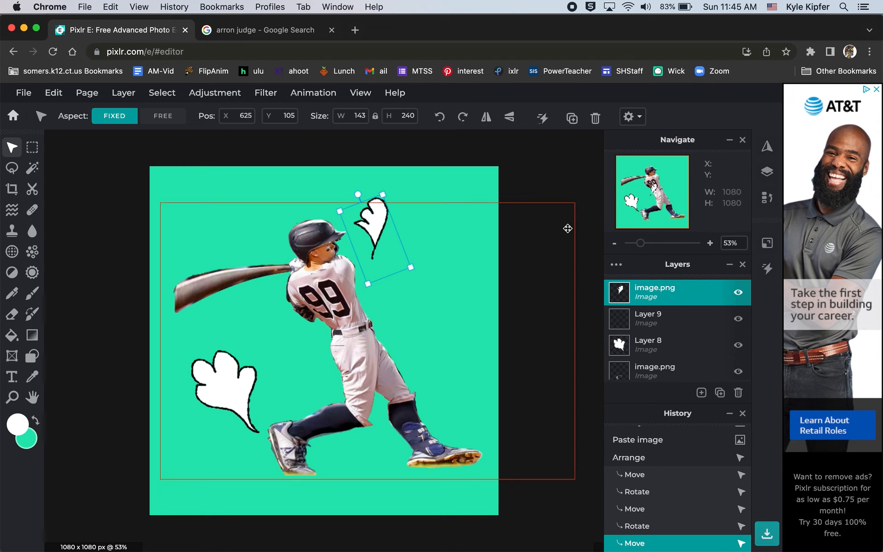
left_click(568, 229)
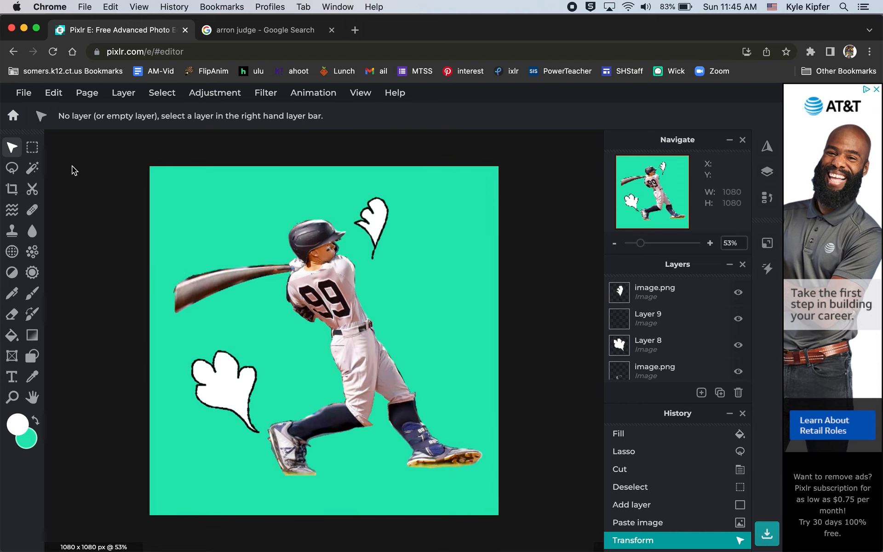
Give the small puff layer the Rise animation for its Enter phase
left_click(324, 95)
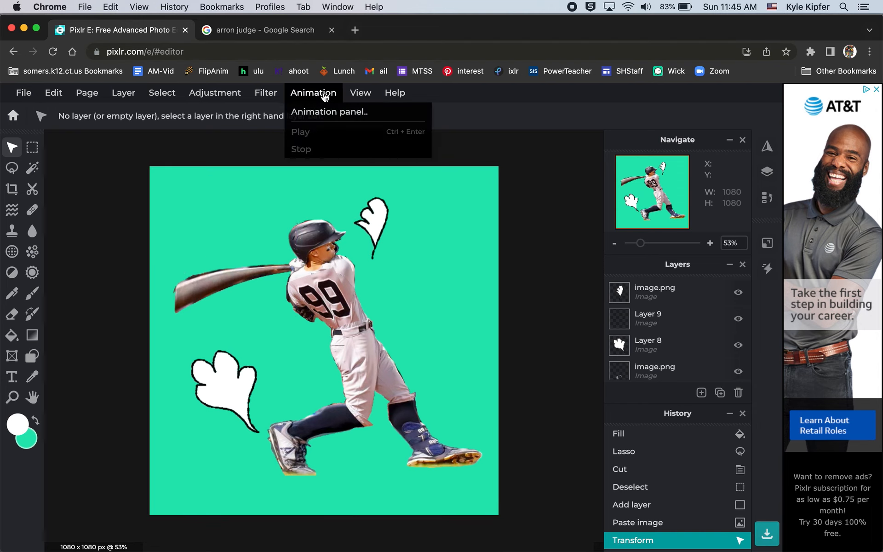
left_click(327, 113)
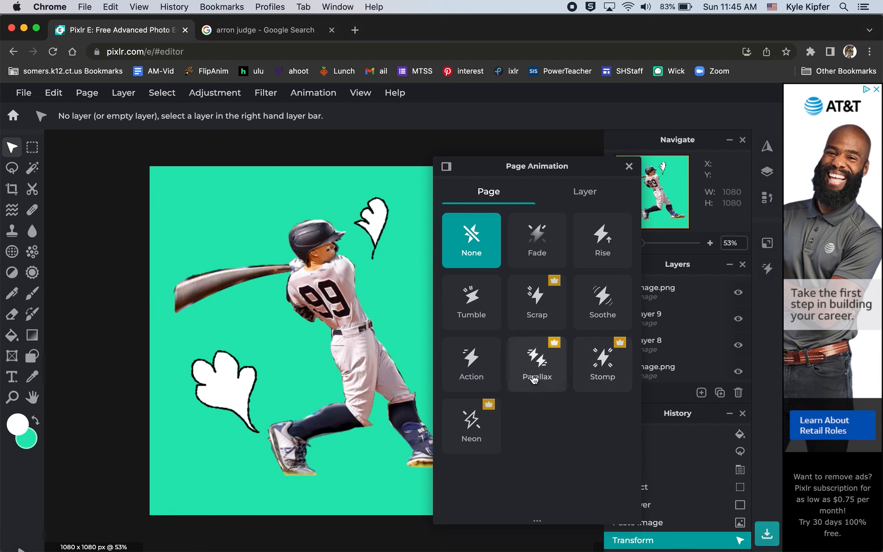
left_click(590, 201)
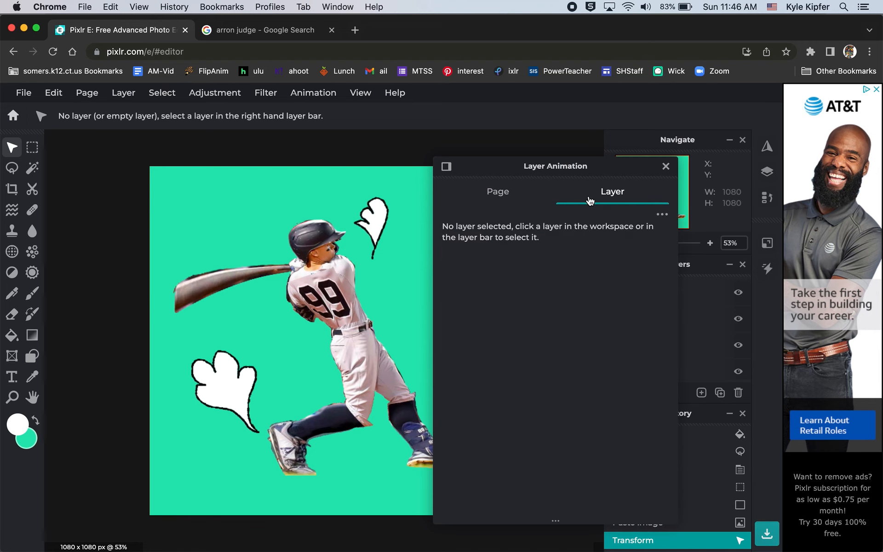
left_click_drag(606, 167, 576, 56)
left_click(687, 285)
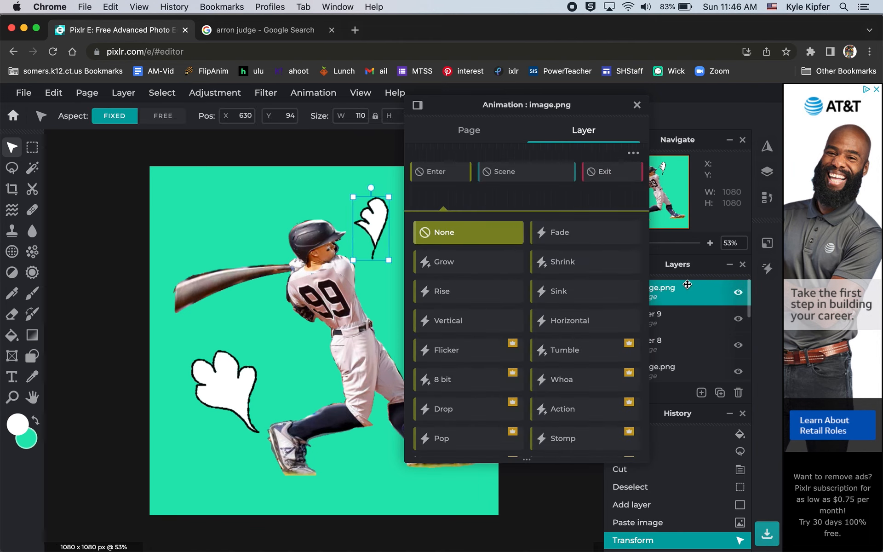
left_click_drag(463, 102, 537, 106)
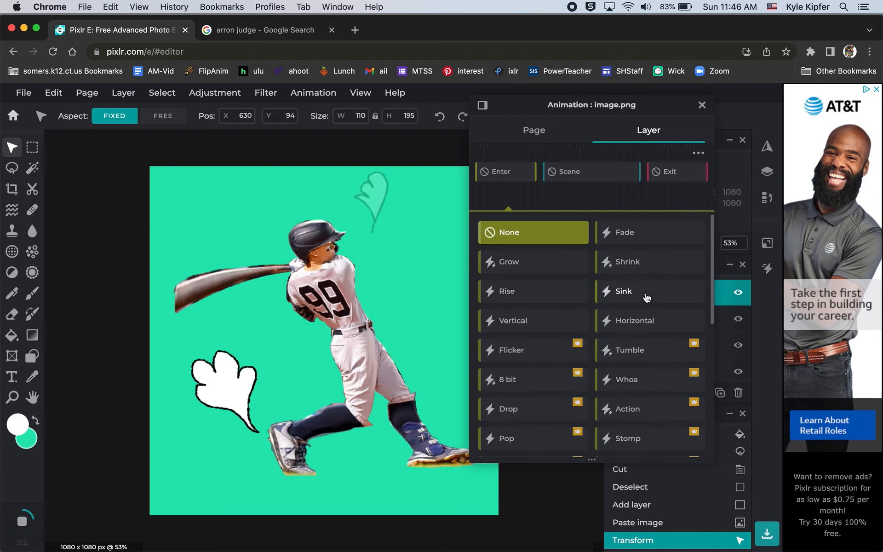
left_click(533, 298)
Set the small puff layer's Exit animation to Rise, leaving its Scene phase without one, and play the animation
left_click(594, 175)
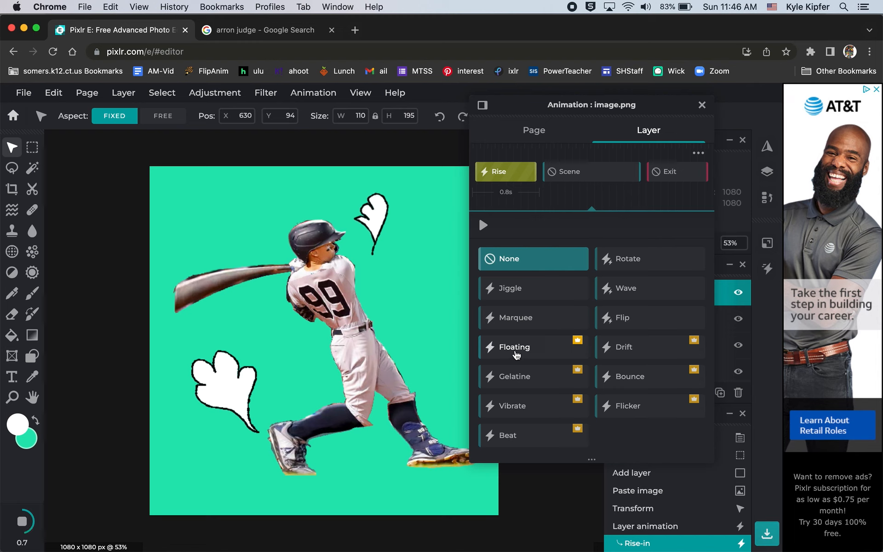
left_click(672, 171)
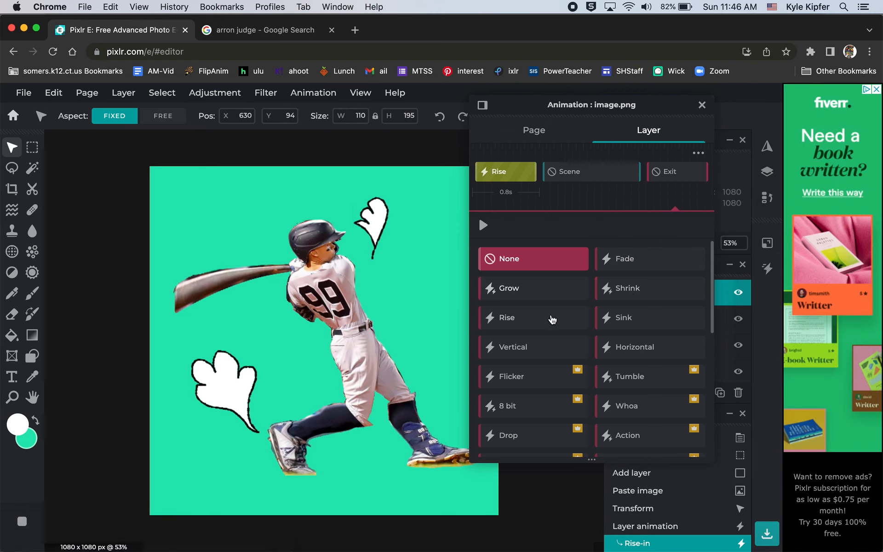
left_click(552, 320)
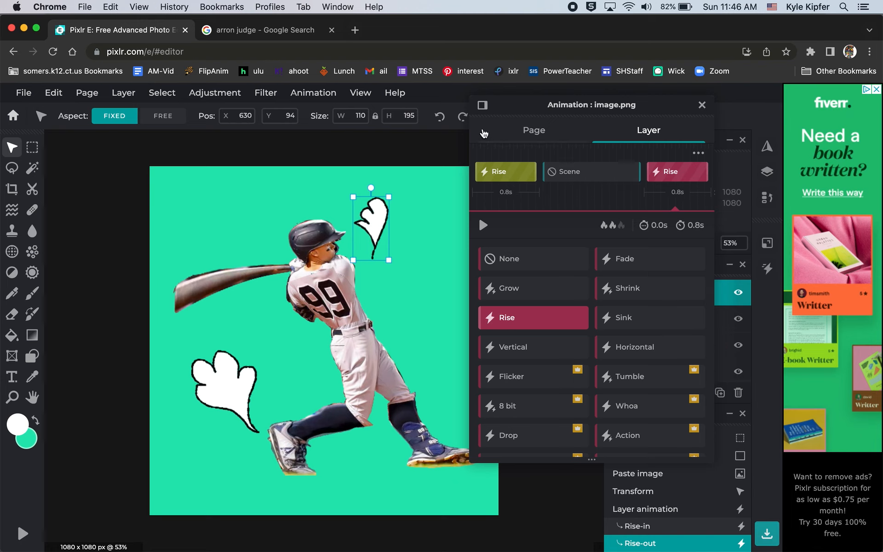
left_click(702, 105)
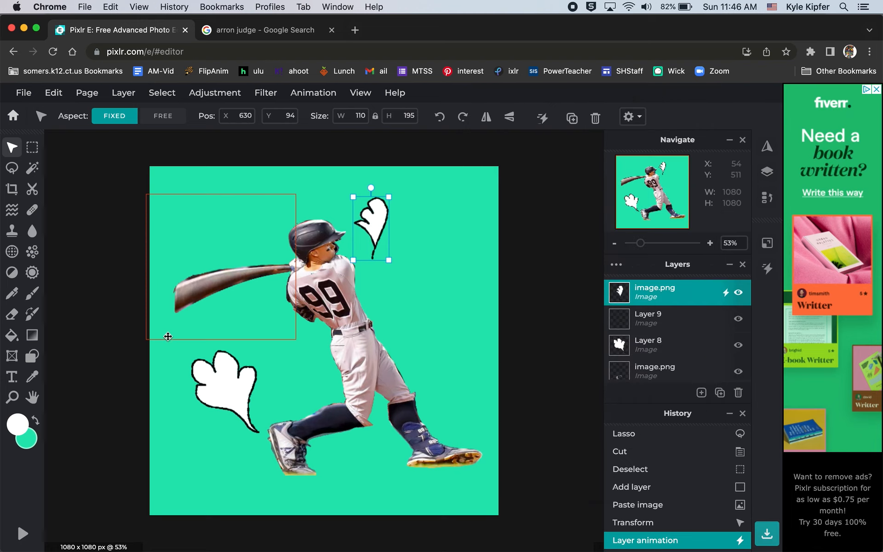
left_click(23, 533)
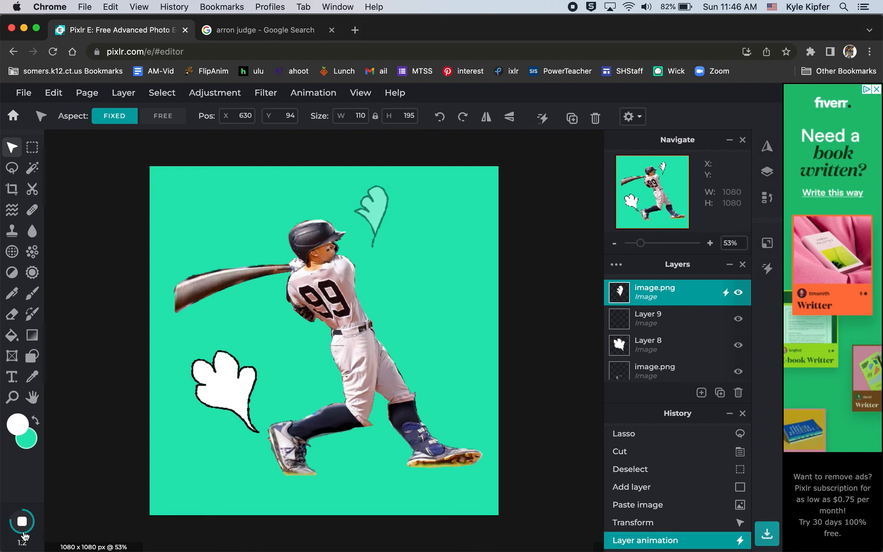
Give the large puff behind the rear foot, on Layer 8, the Fade animation for its Enter phase
left_click(211, 384)
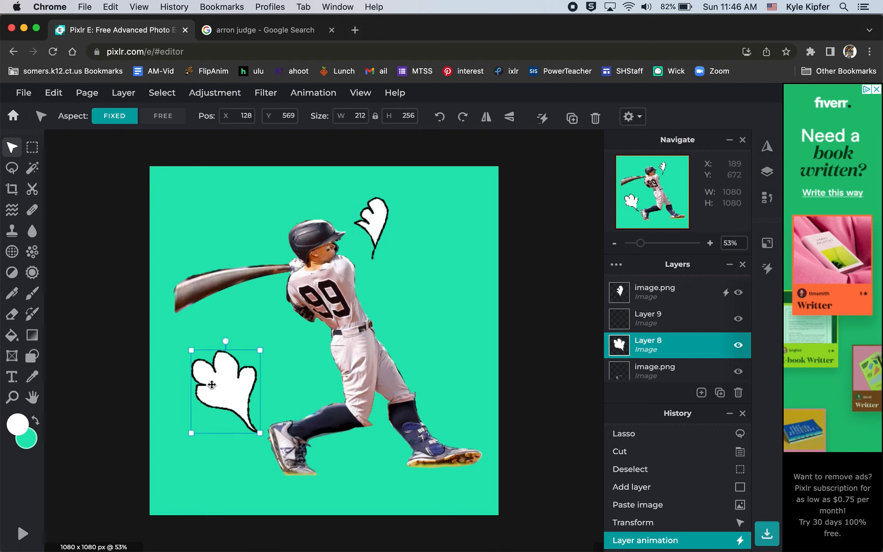
left_click(328, 93)
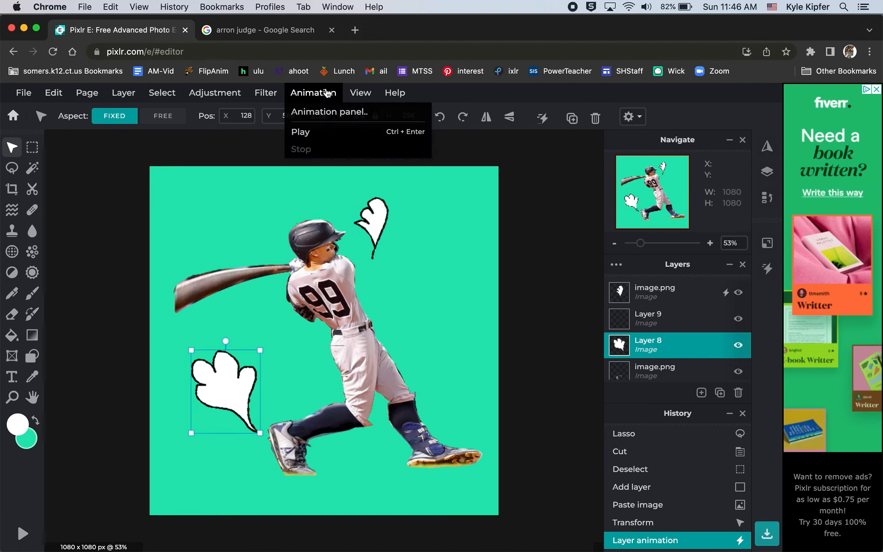
left_click(343, 113)
left_click(585, 192)
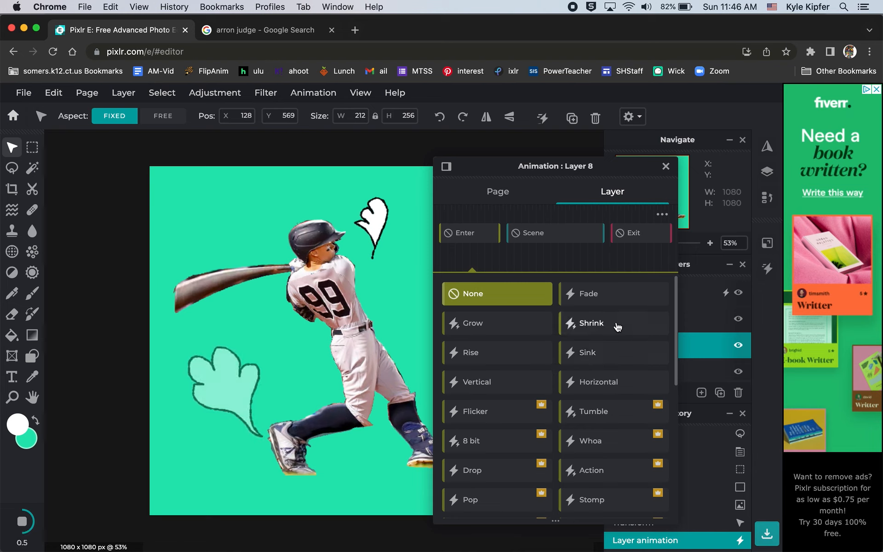
left_click(622, 303)
Set the large puff layer's Exit animation to Grow and close its animation settings
left_click(637, 237)
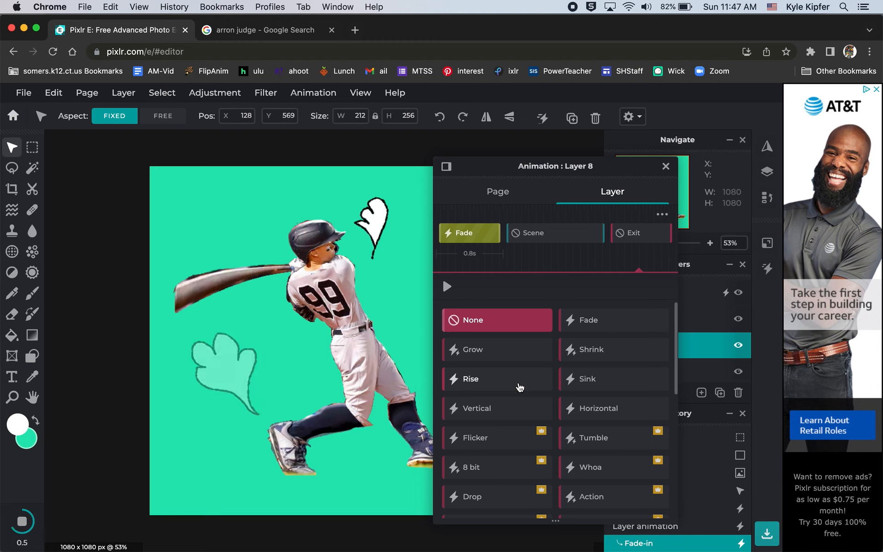
left_click(507, 357)
left_click(665, 167)
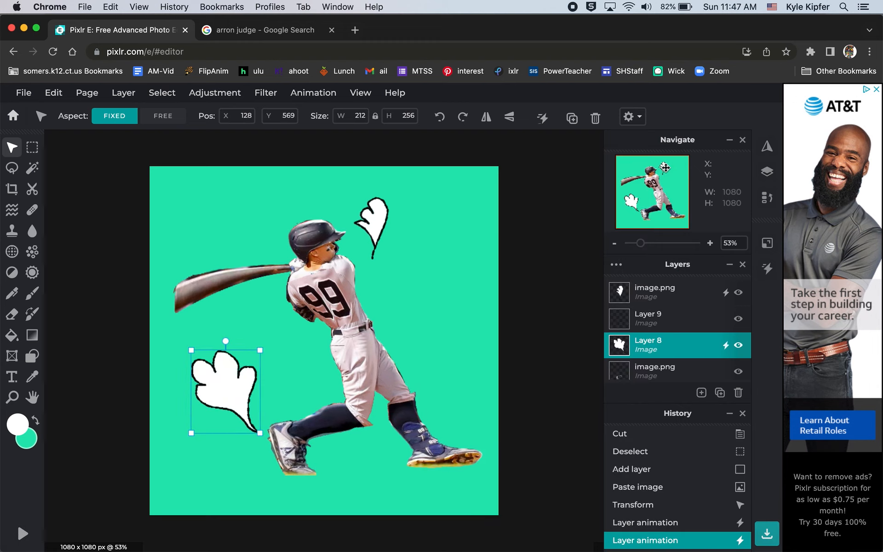
Play the animation and delete the empty Layer 9 between the two puff layers
left_click(21, 533)
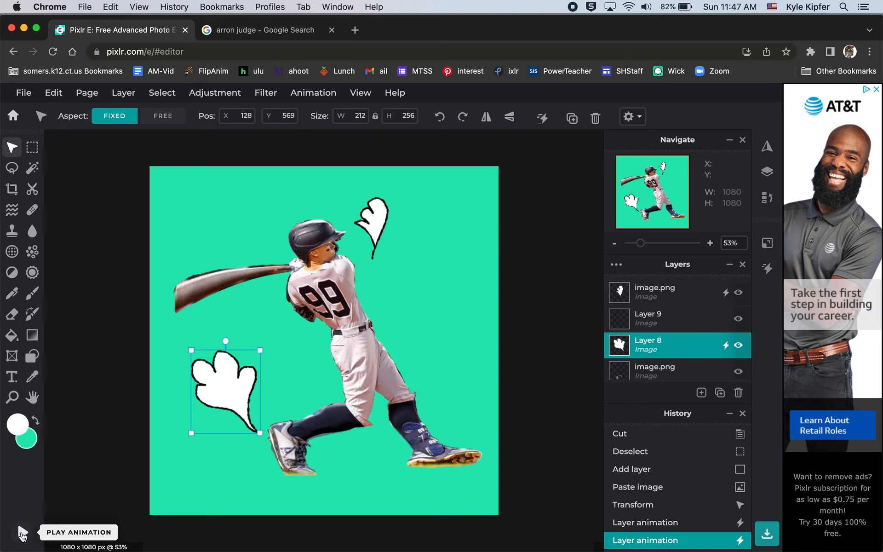
left_click(674, 317)
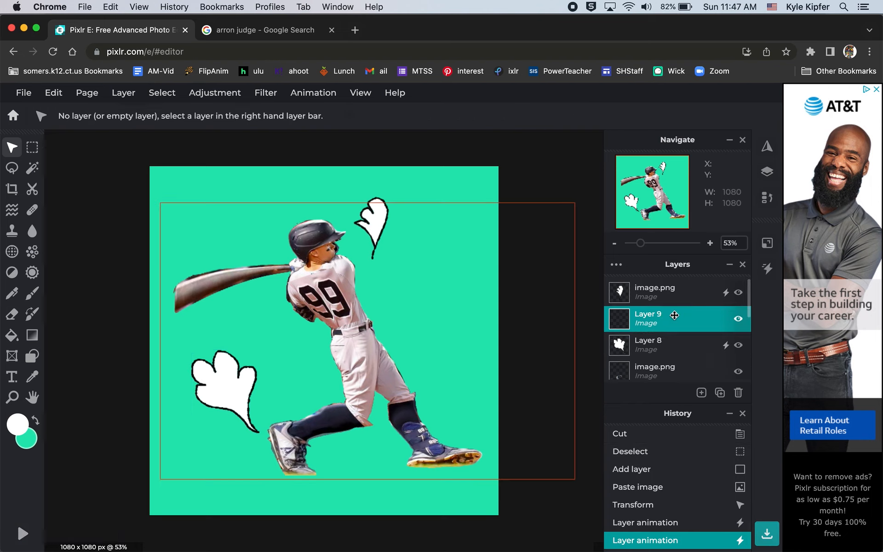
left_click(738, 393)
Give the rear lower-leg layer, directly below Layer 8, the Horizontal animation for its Enter phase
scroll(686, 322, "down", 1)
left_click(662, 310)
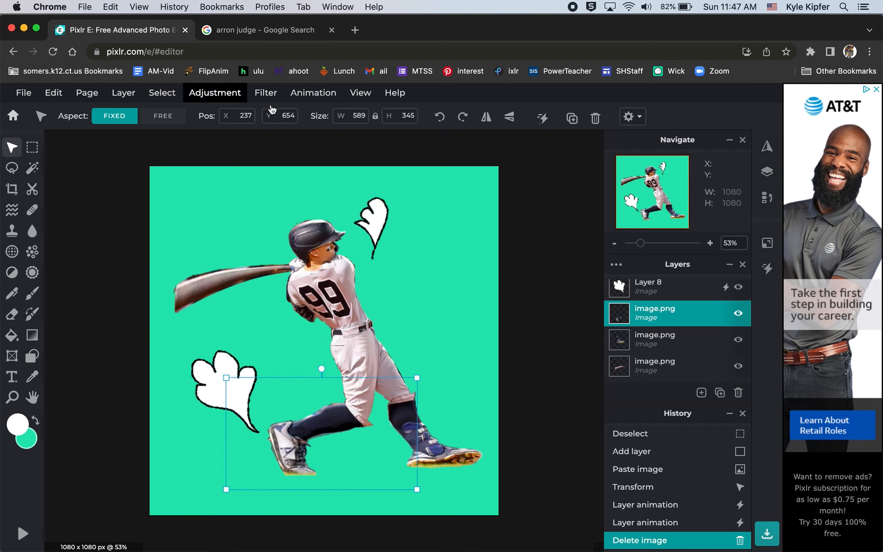
left_click(310, 92)
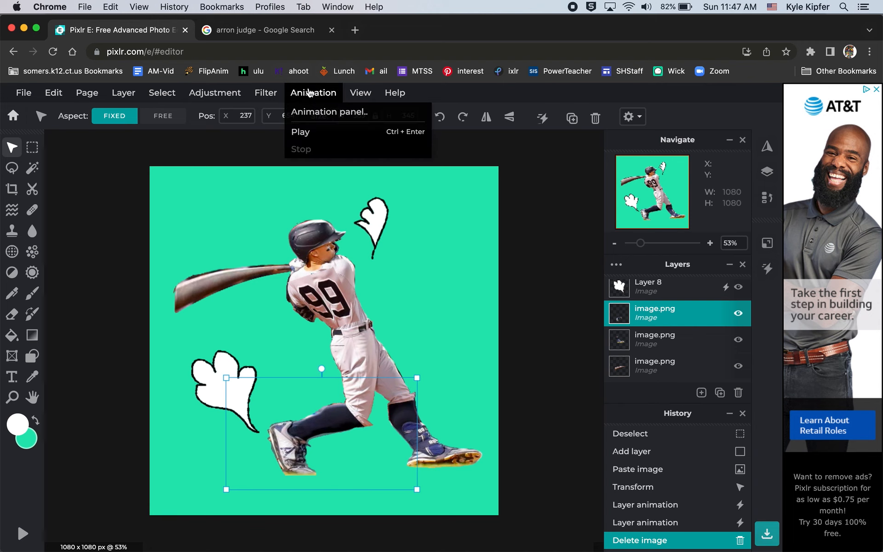
left_click(349, 115)
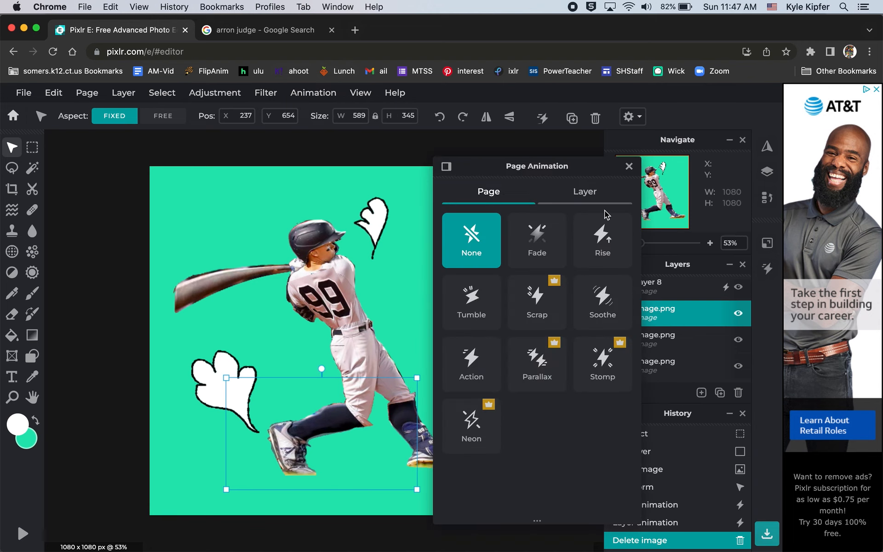
left_click(592, 199)
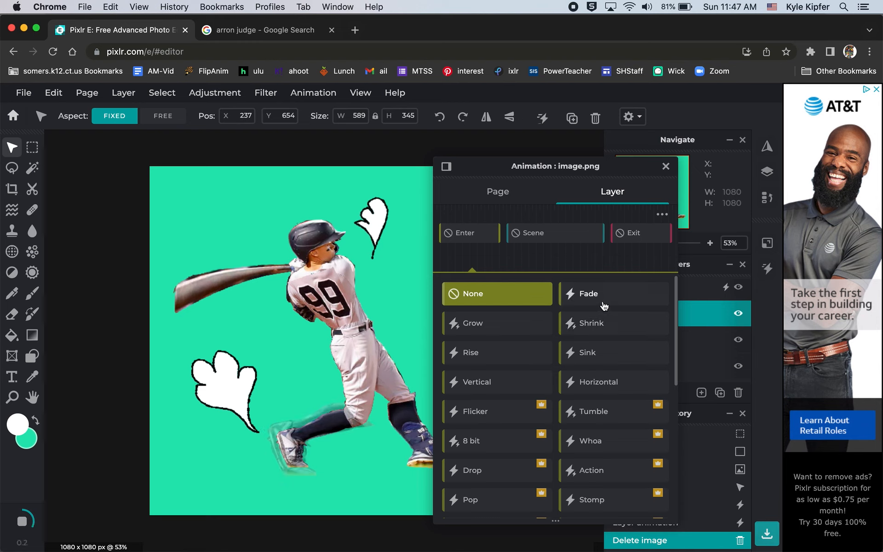
left_click(605, 383)
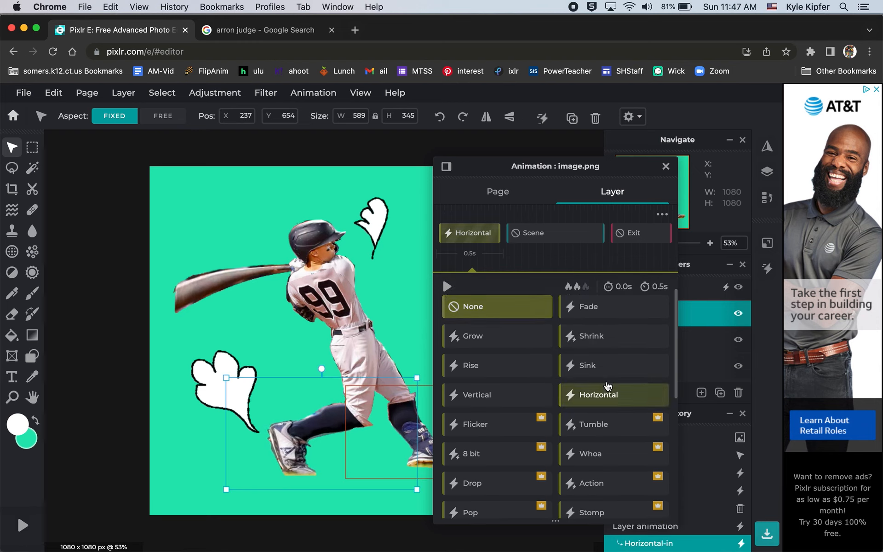
Set the rear lower-leg layer's Scene animation to Marquee, leave its Exit phase without one, and close its animation settings
left_click(553, 234)
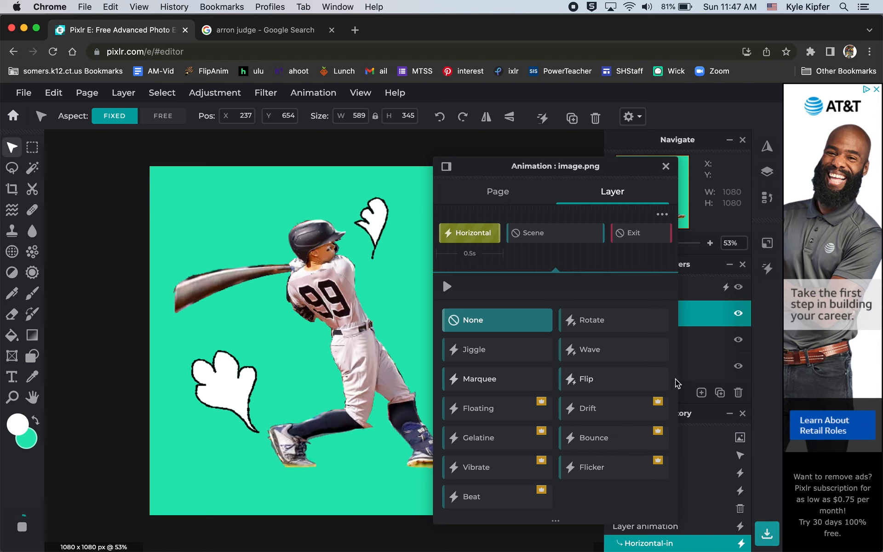
left_click(478, 379)
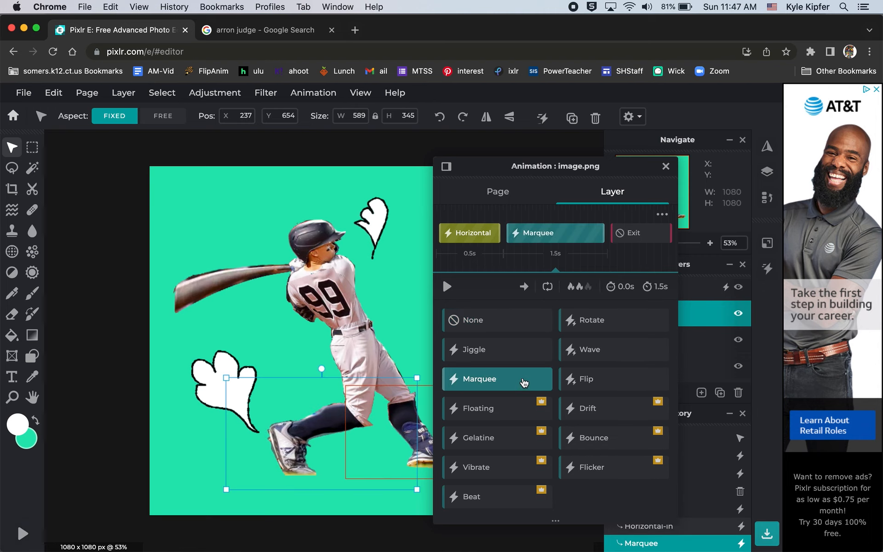
left_click(642, 235)
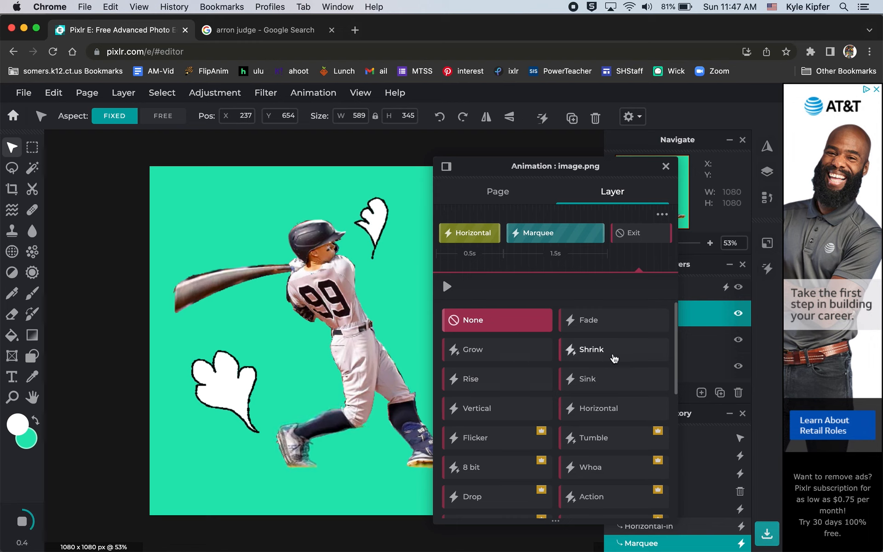
left_click(665, 166)
Give the front lower-leg layer the Horizontal animation for its Enter phase
left_click(673, 347)
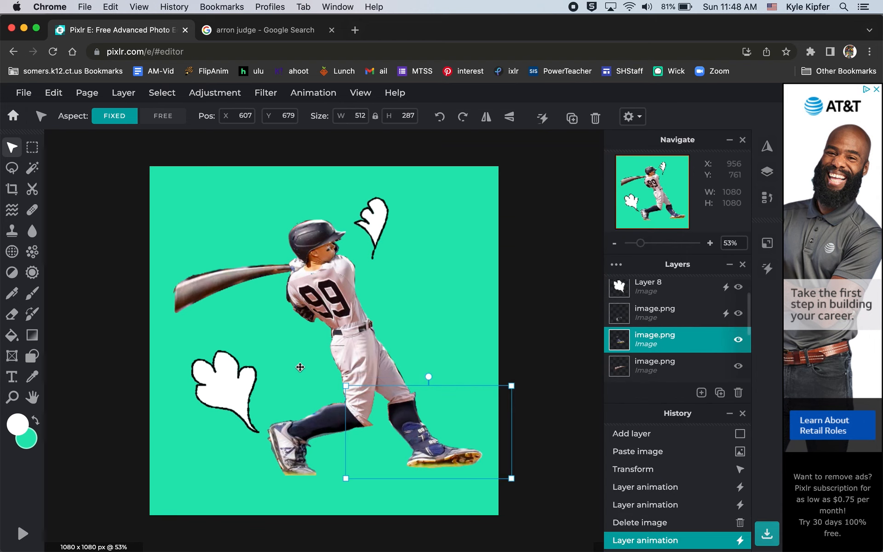
left_click(310, 93)
left_click(366, 115)
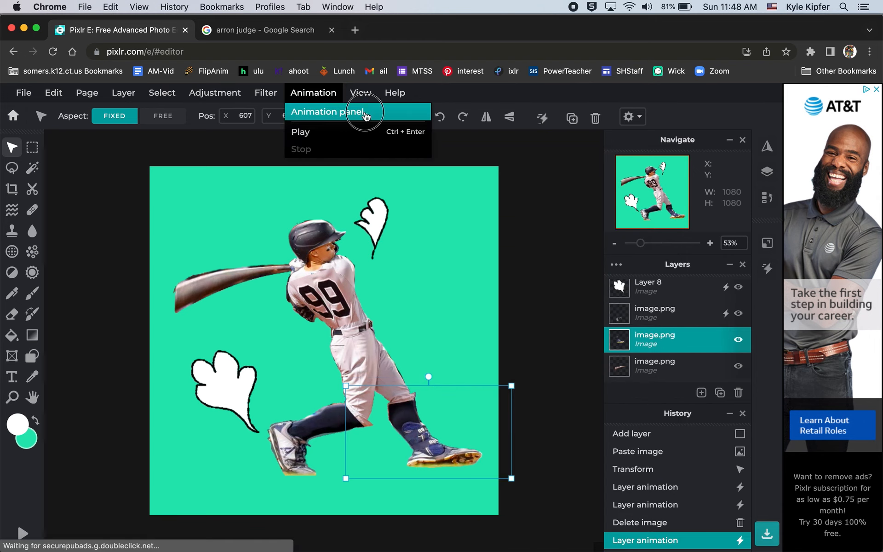
left_click(594, 201)
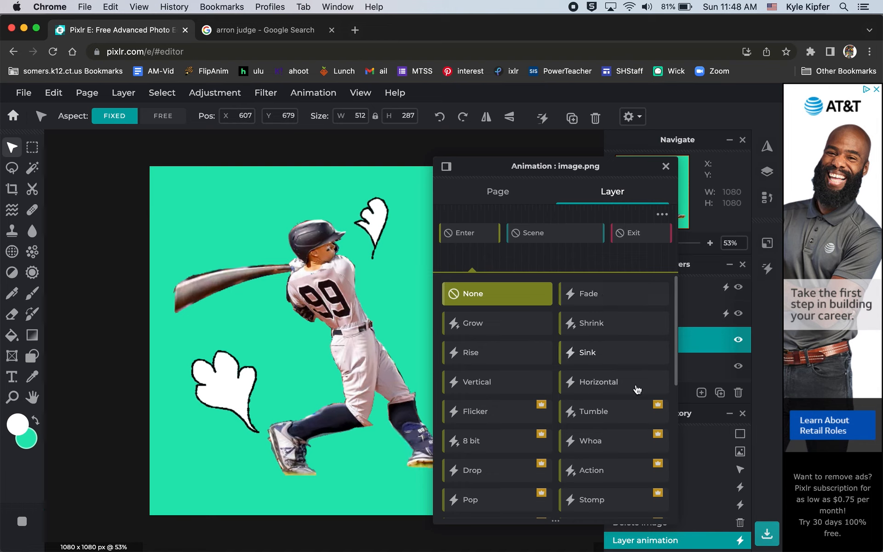
left_click(612, 387)
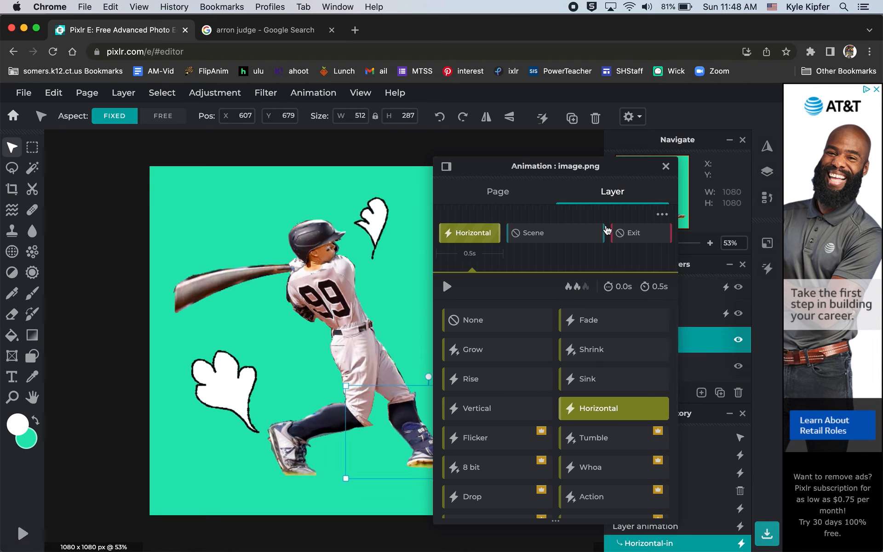
Set the front lower-leg layer's Exit animation to Wipe, leaving its Scene phase without one
left_click(560, 238)
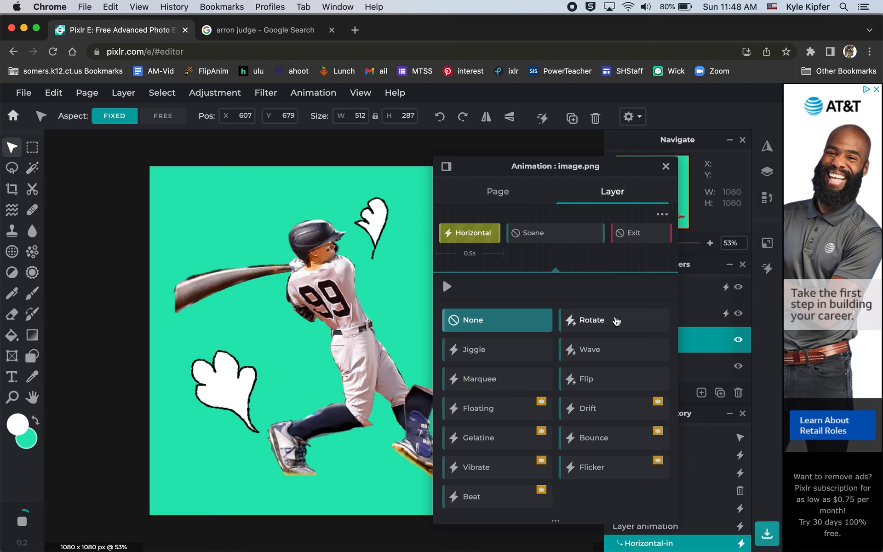
left_click(636, 236)
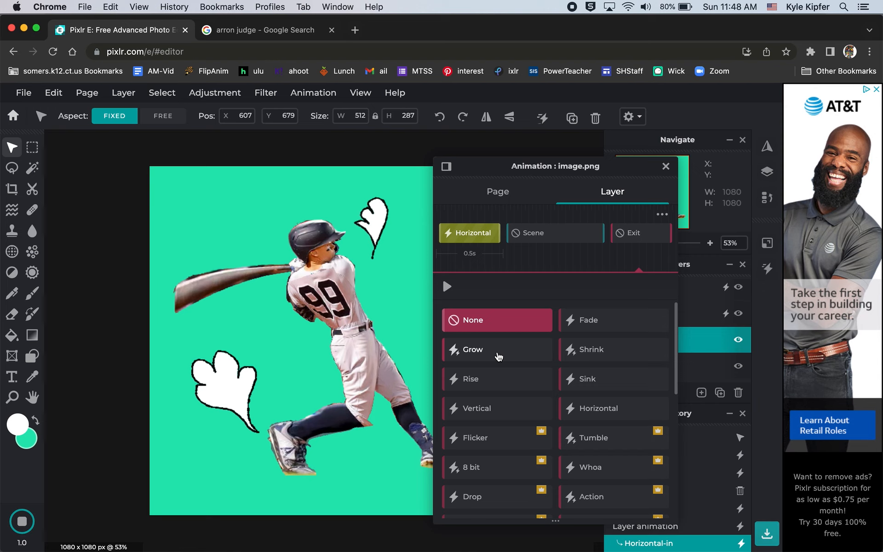
scroll(518, 434, "down", 3)
scroll(520, 432, "down", 2)
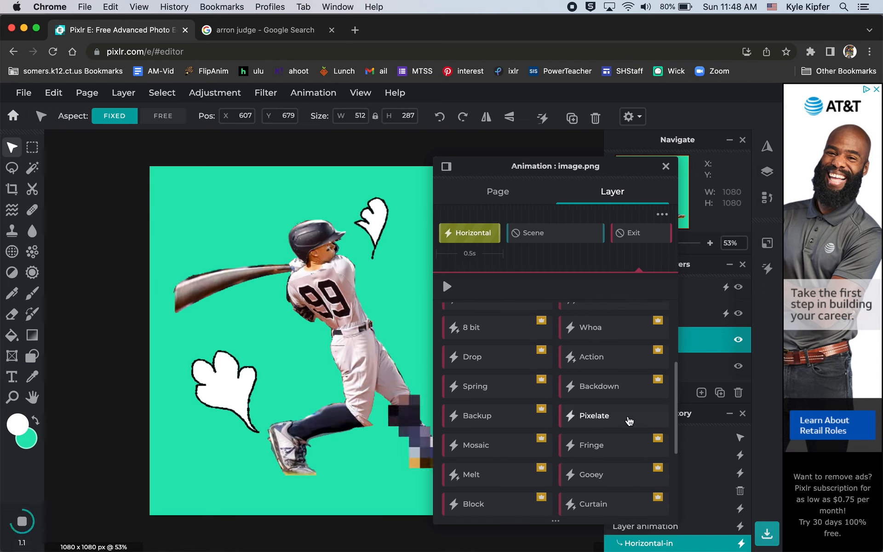
scroll(629, 422, "down", 3)
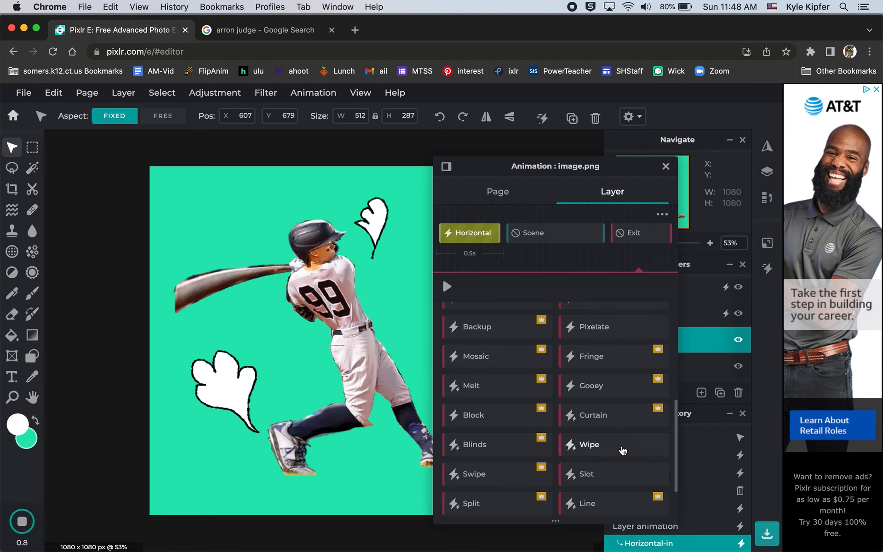
scroll(623, 450, "down", 2)
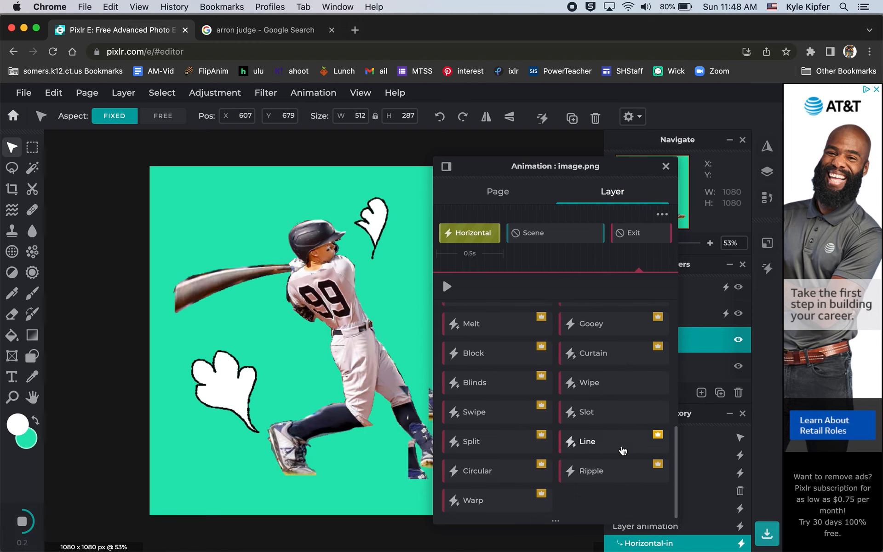
left_click(622, 391)
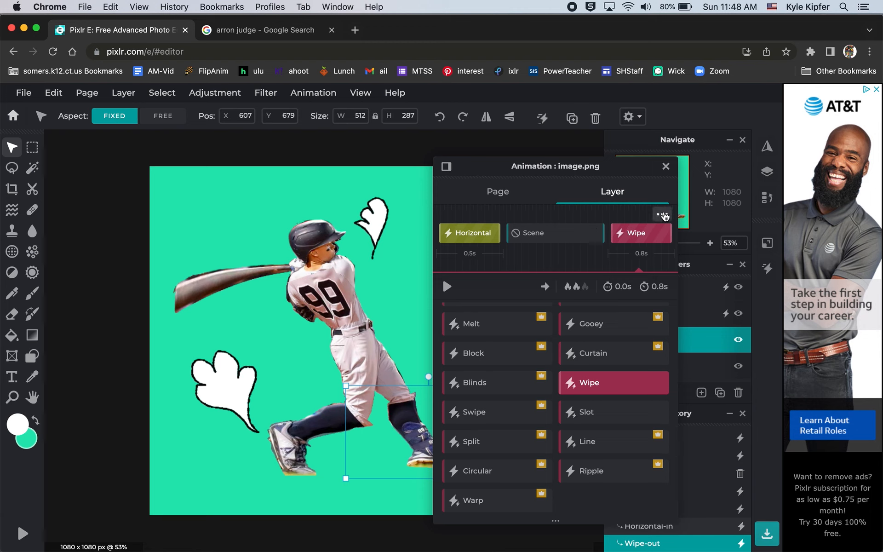
Move the animation settings clear of the canvas to play and stop the whole animation, and close them
left_click_drag(495, 162, 573, 118)
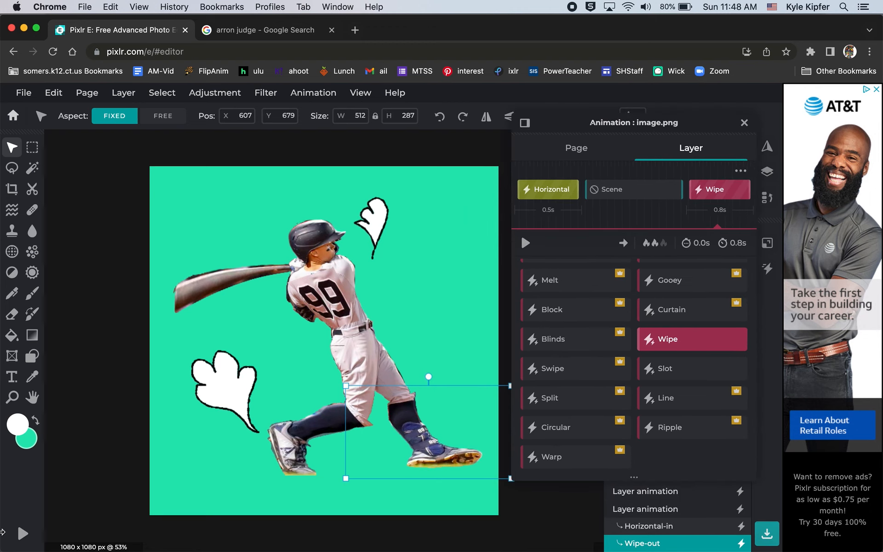
left_click(21, 534)
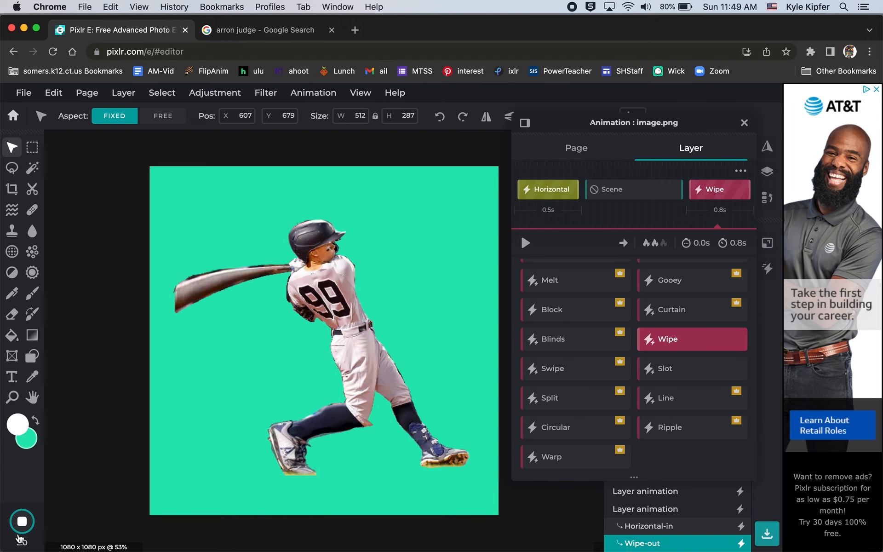
left_click(22, 532)
left_click(744, 125)
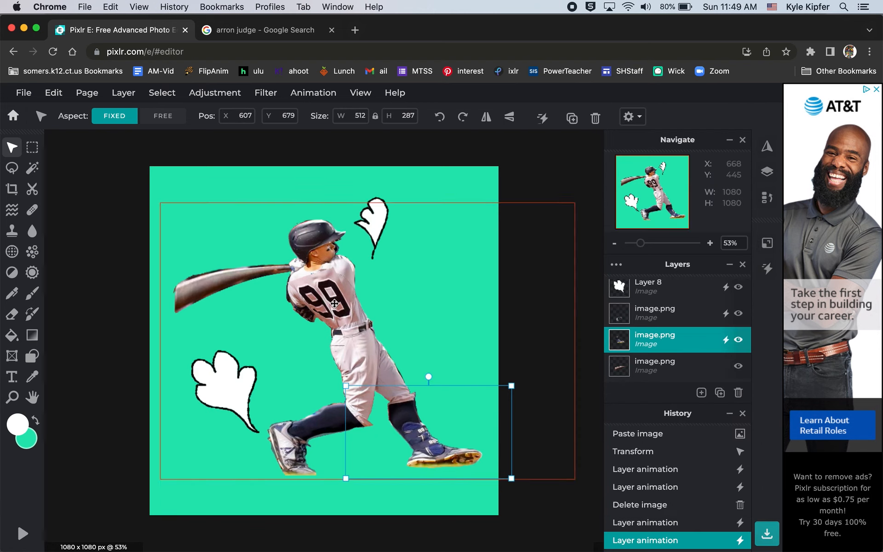
Give the enlarged bat layer the Vertical animation for its Enter phase
left_click(236, 280)
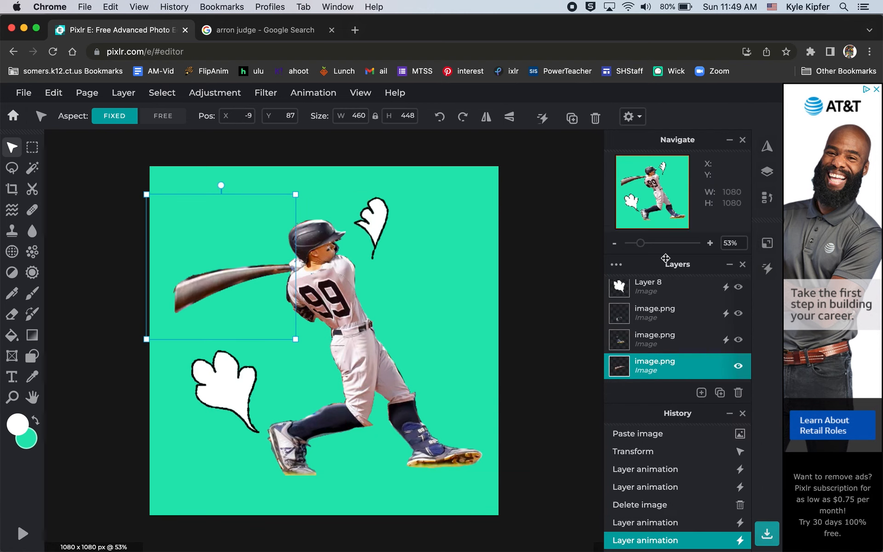
left_click(314, 93)
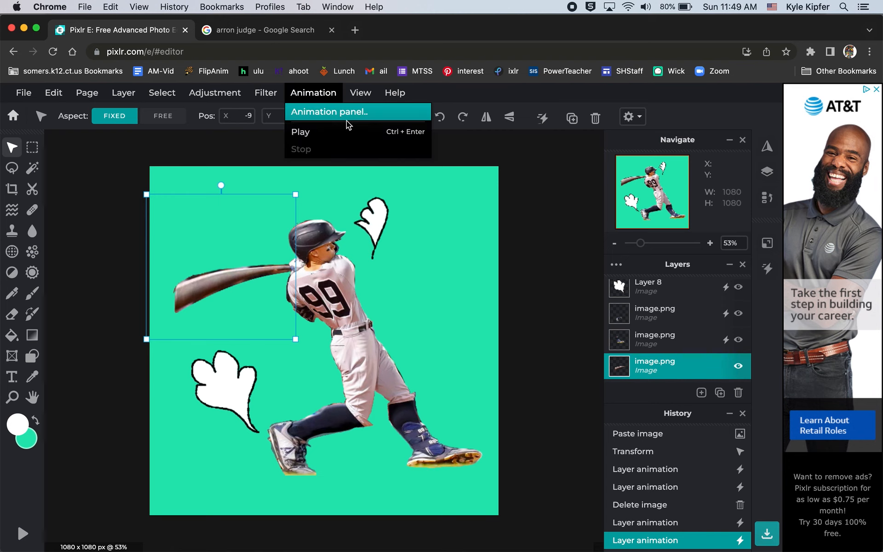
left_click(359, 121)
left_click(598, 193)
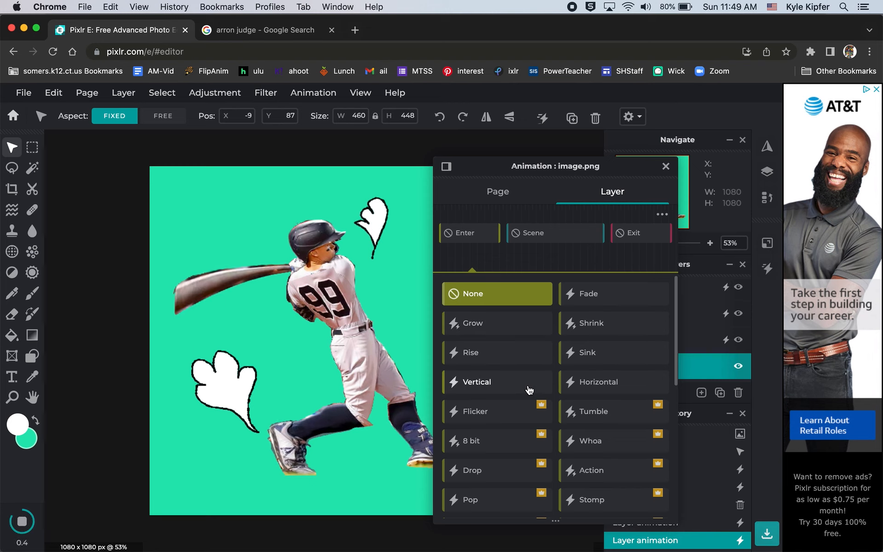
left_click(529, 388)
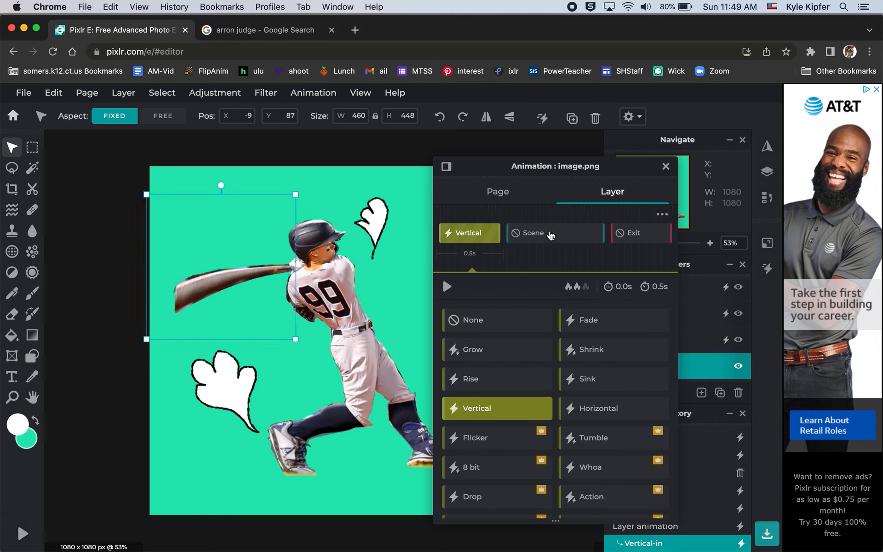
Set the bat layer's Scene animation to Wave and its Exit animation to Vertical, and close its animation settings
left_click(550, 233)
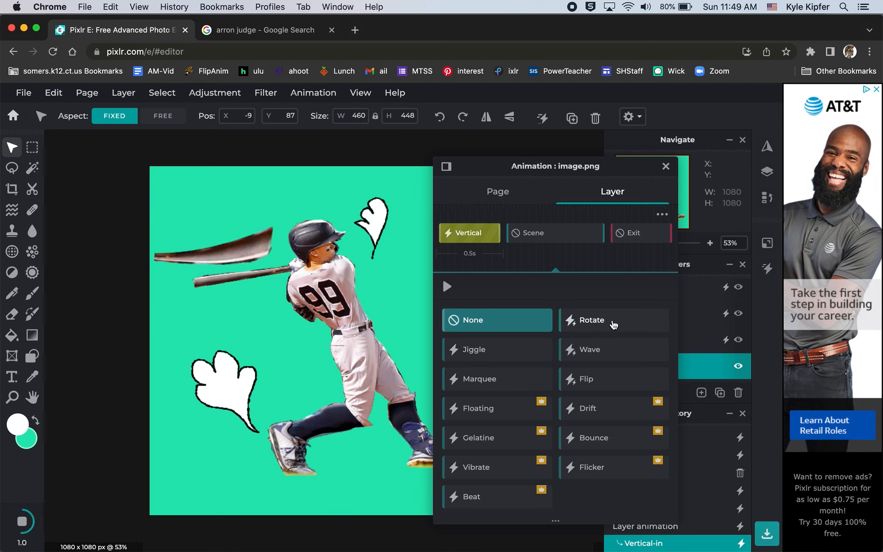
left_click(614, 350)
left_click(634, 233)
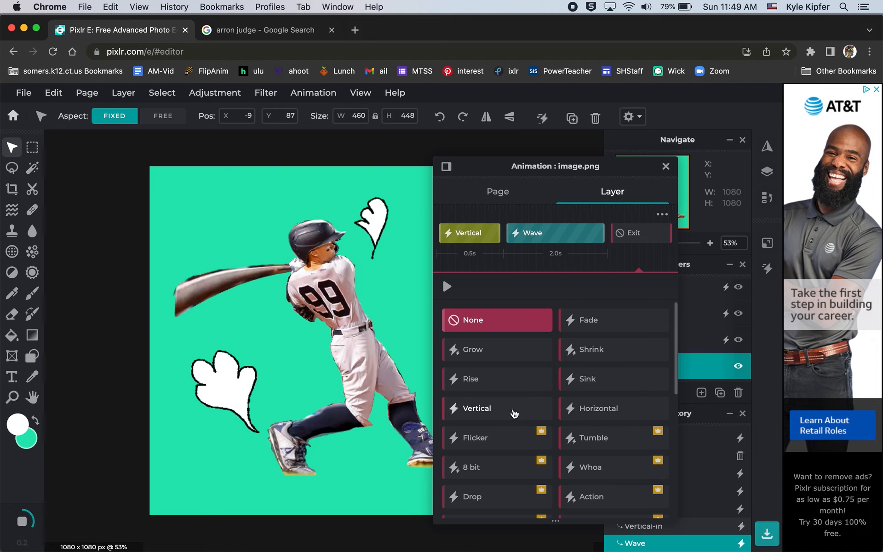
left_click(533, 421)
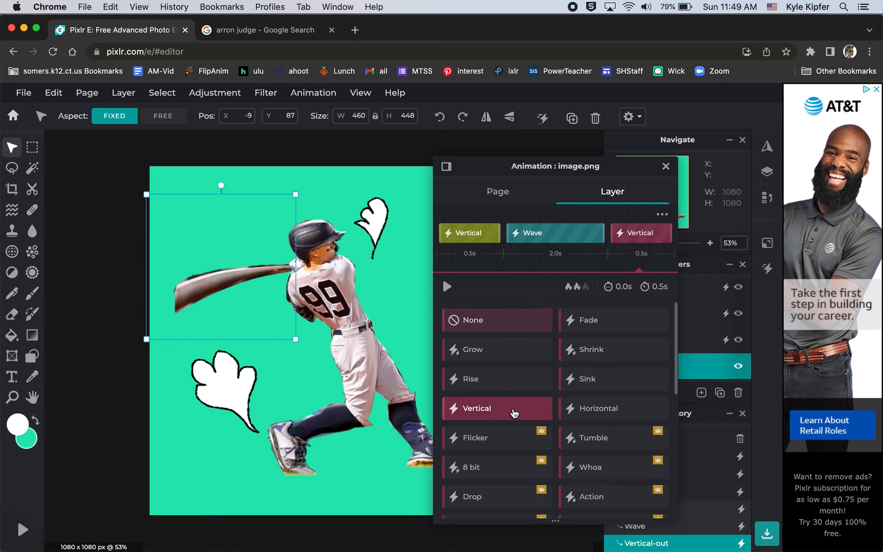
left_click(666, 167)
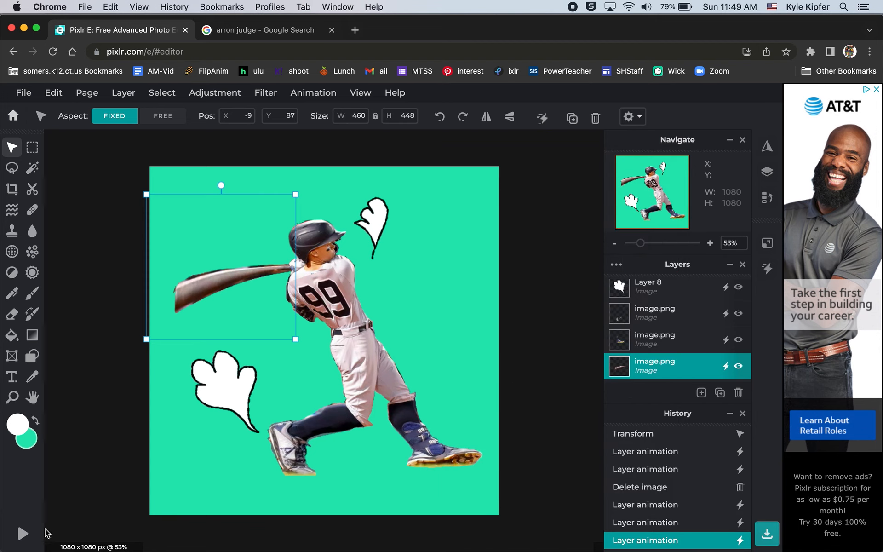
Play the animation and remove the bat layer's Exit animation, keeping Wave for its Scene phase
left_click(24, 534)
left_click(314, 93)
left_click(333, 111)
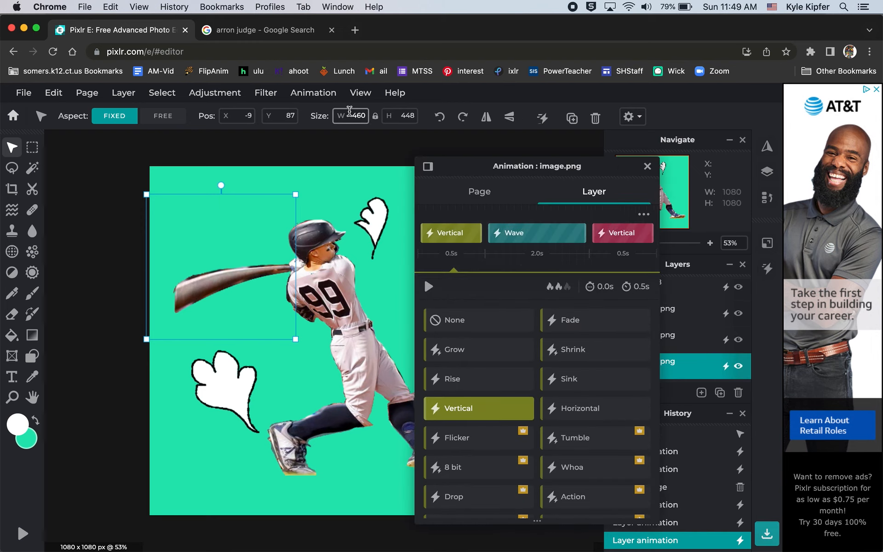
left_click(645, 234)
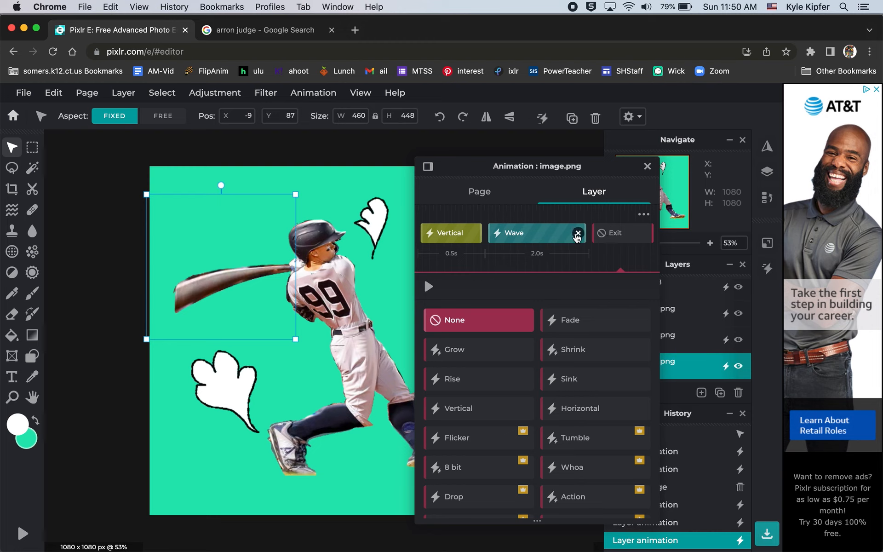
left_click(527, 240)
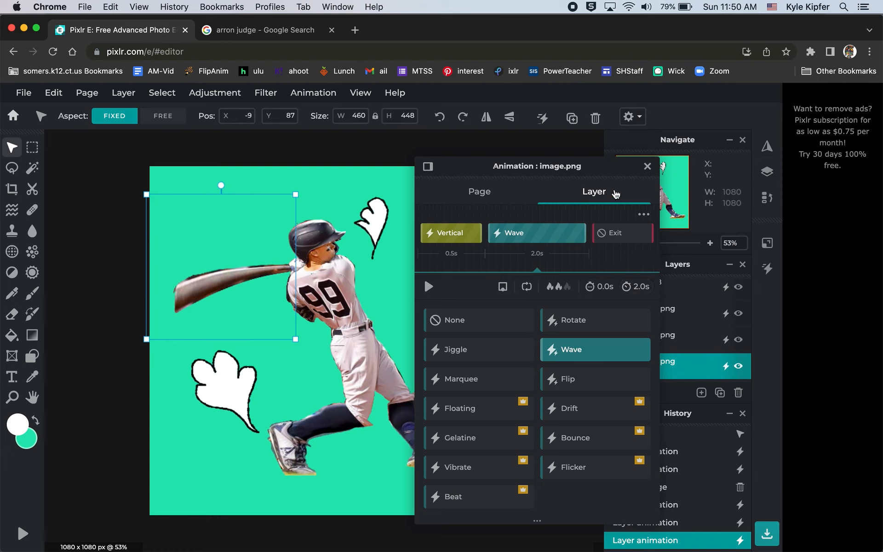
left_click(647, 166)
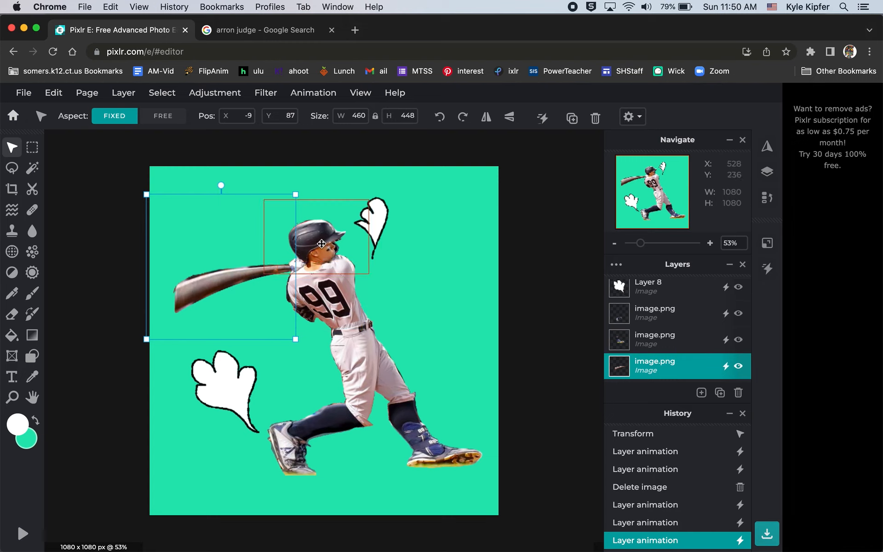
Give the torso layer with the number 99 the Pixelate animation for its Enter phase, and close its animation settings
left_click(326, 303)
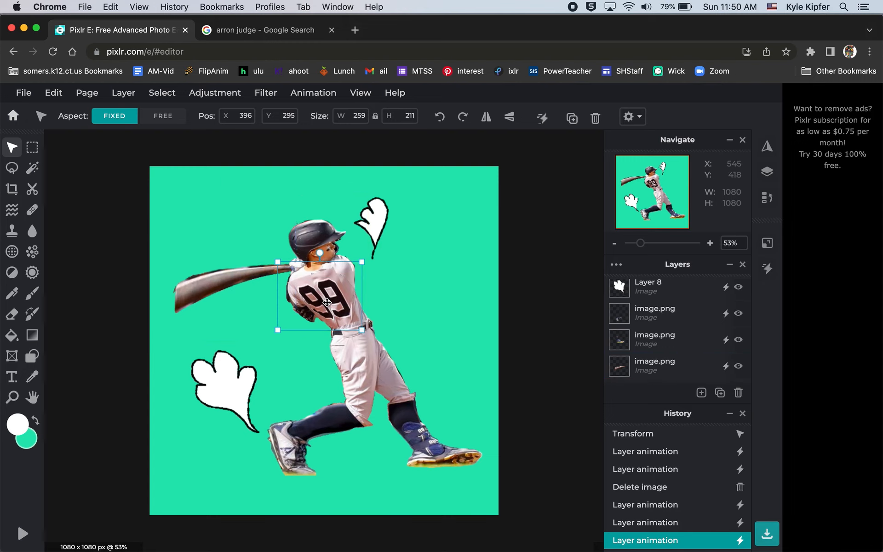
left_click(317, 93)
left_click(360, 110)
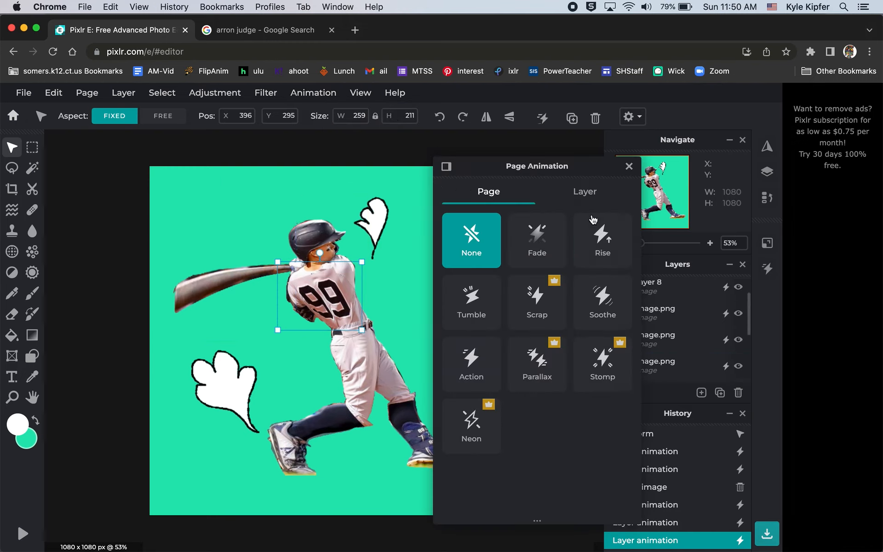
left_click(595, 198)
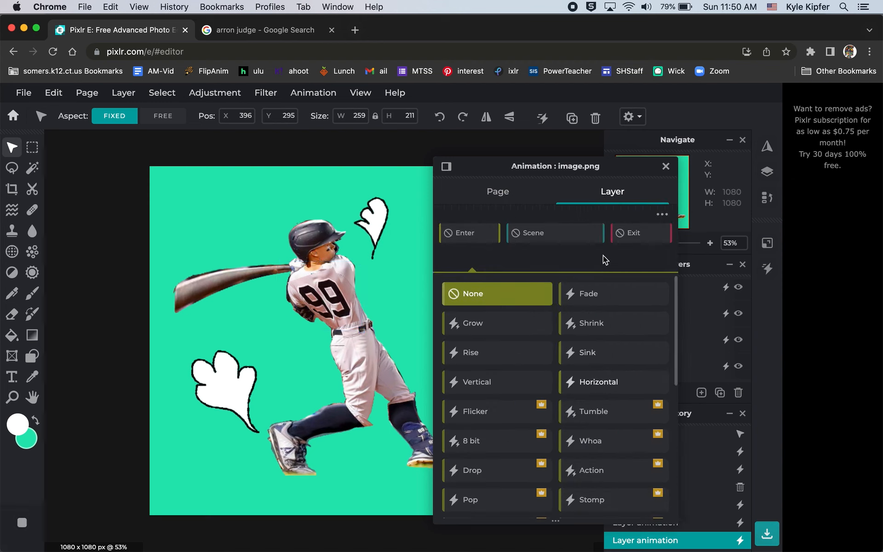
left_click(472, 233)
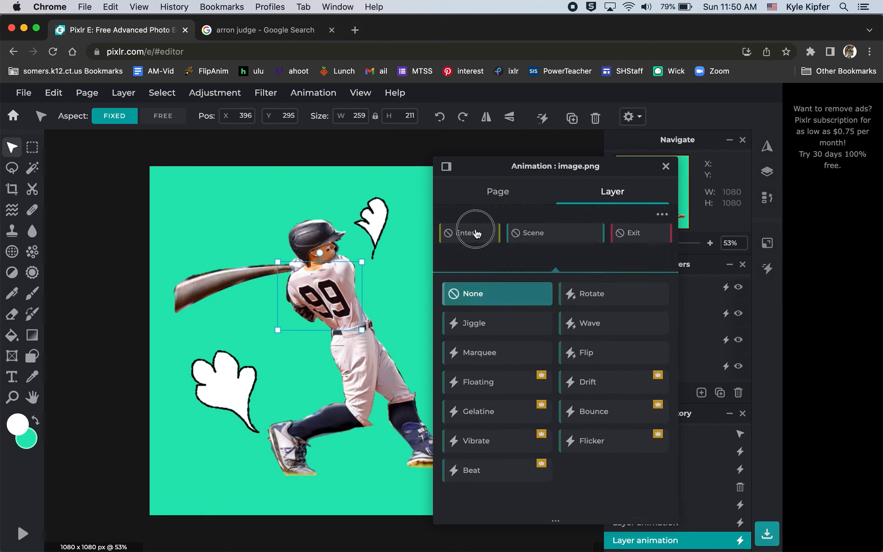
scroll(606, 391, "down", 4)
left_click(603, 433)
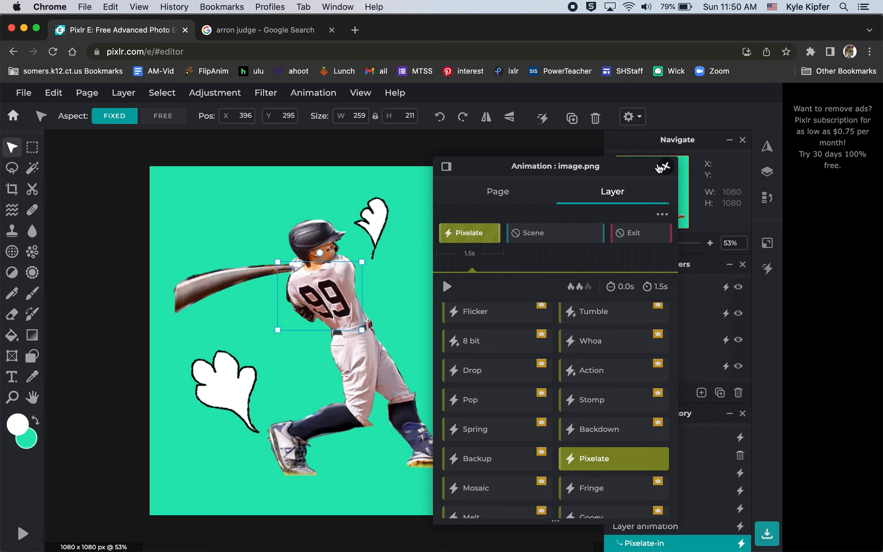
left_click(665, 166)
Give the helmeted head layer the Sink animation for its Enter phase
left_click(313, 237)
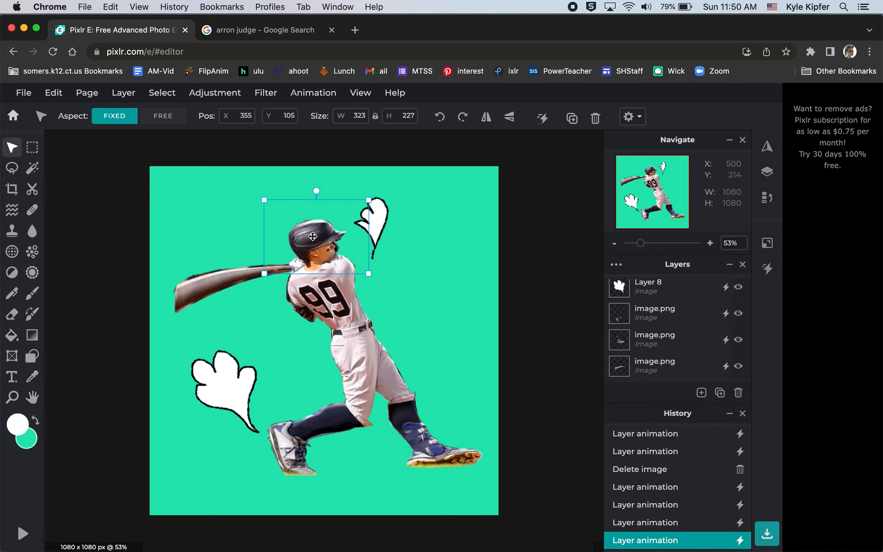
left_click(294, 92)
left_click(332, 112)
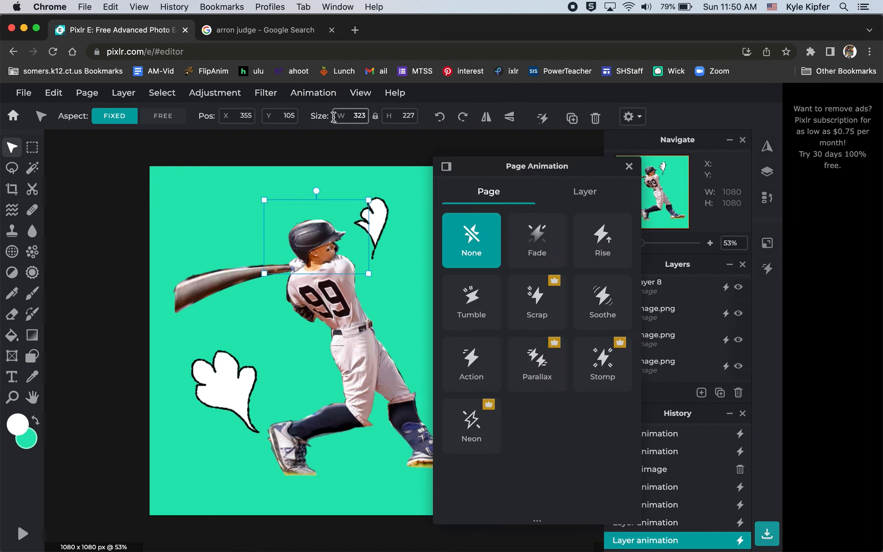
left_click(595, 194)
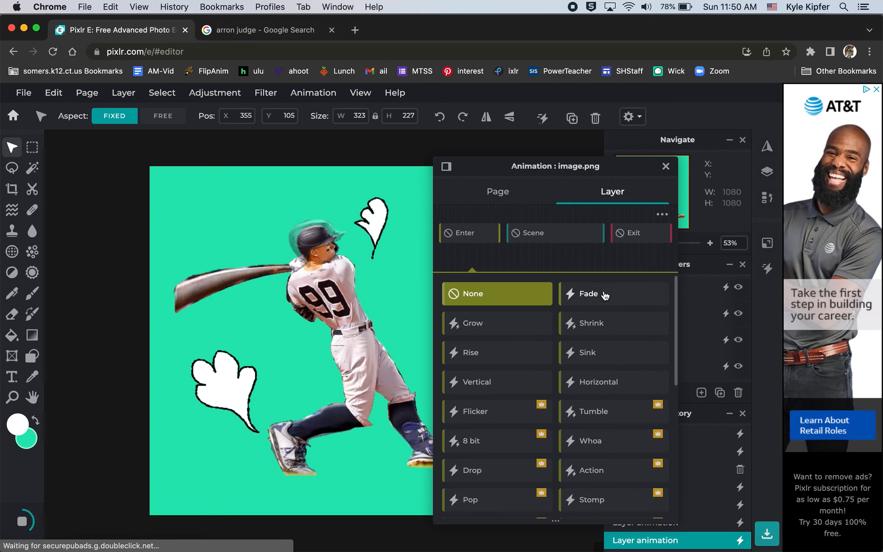
left_click(611, 357)
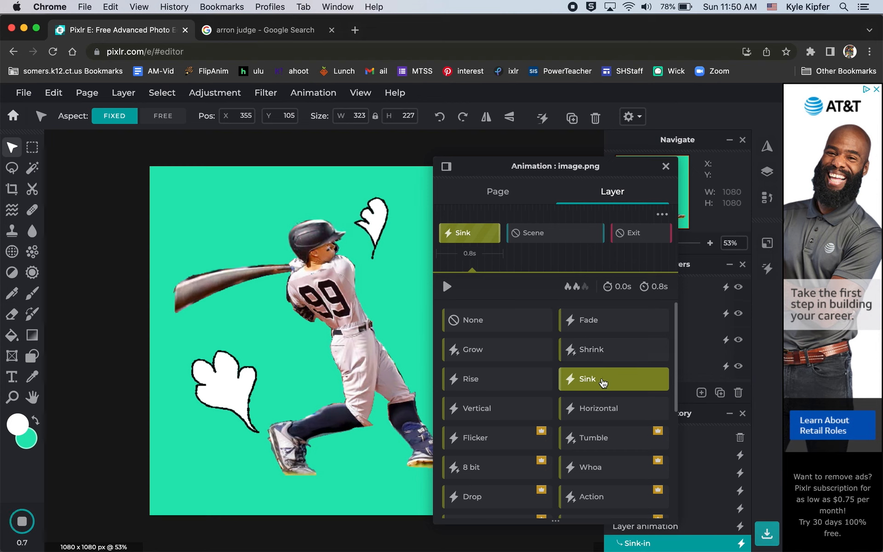
Set the head layer's Scene animation to Rotate, leave its Exit phase at None, and close the settings to play the whole animation
left_click(561, 234)
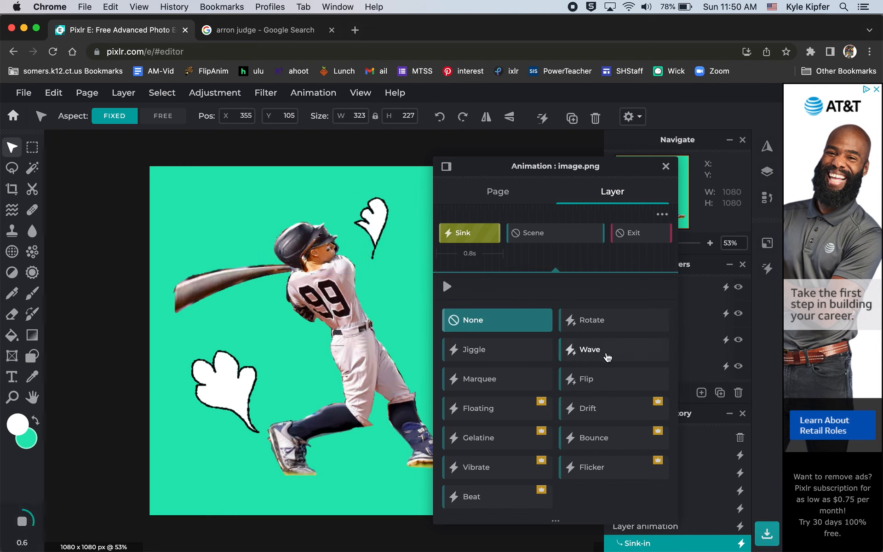
left_click(609, 324)
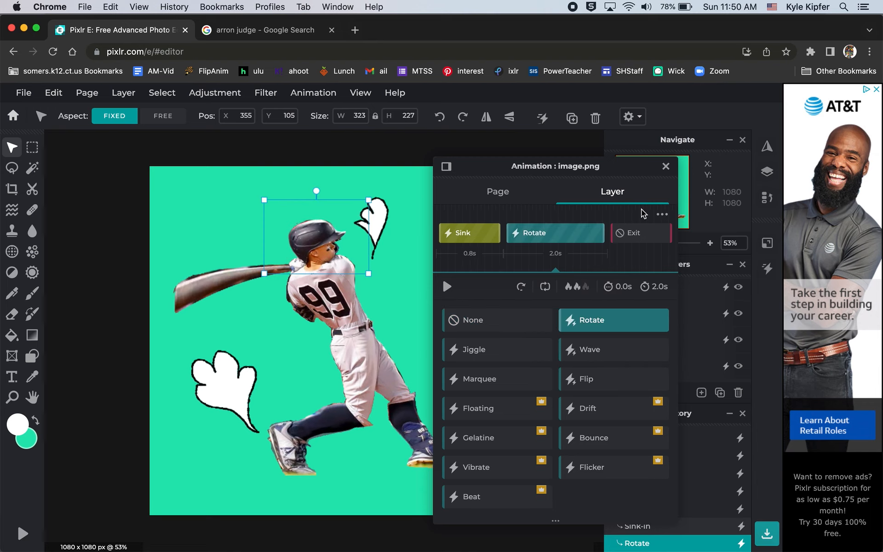
left_click(635, 233)
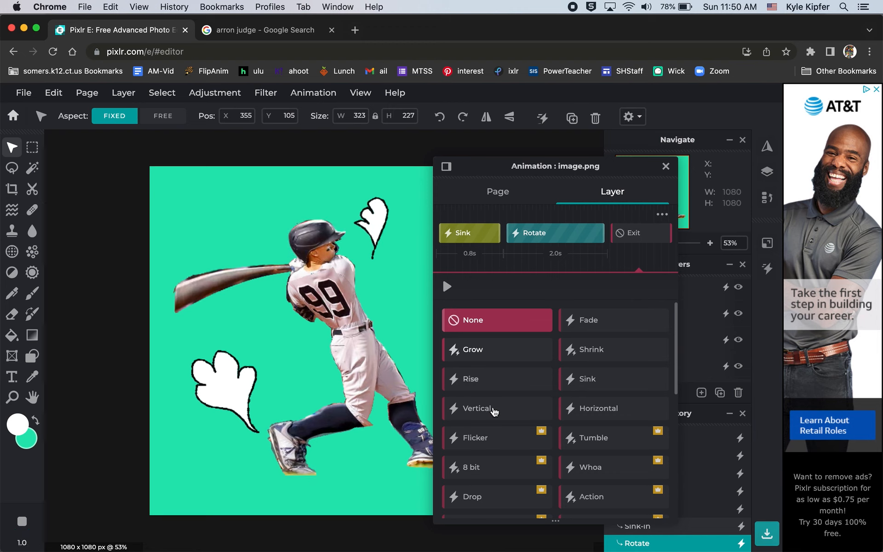
left_click(666, 167)
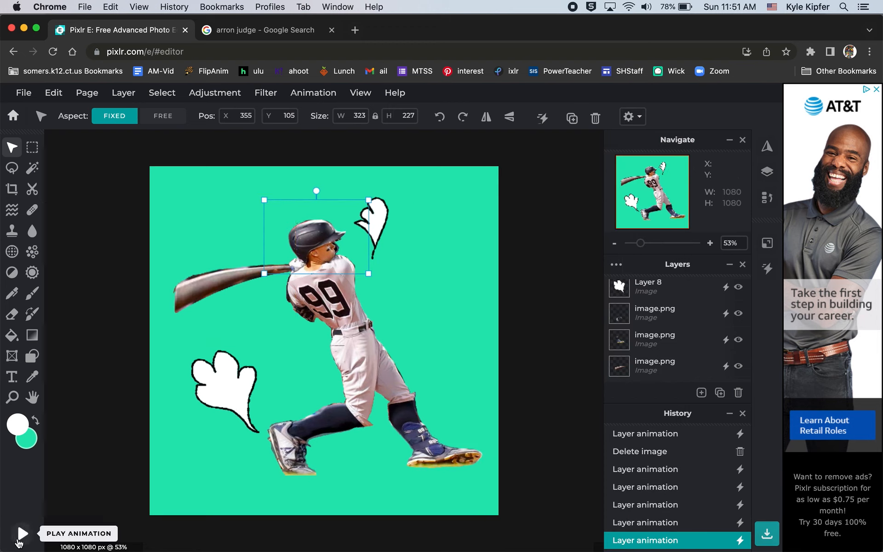
left_click(23, 534)
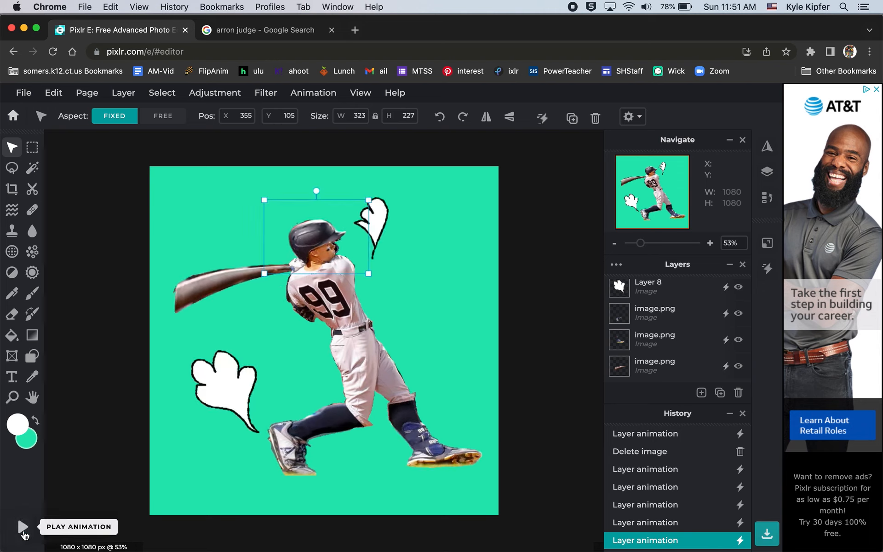
left_click(23, 533)
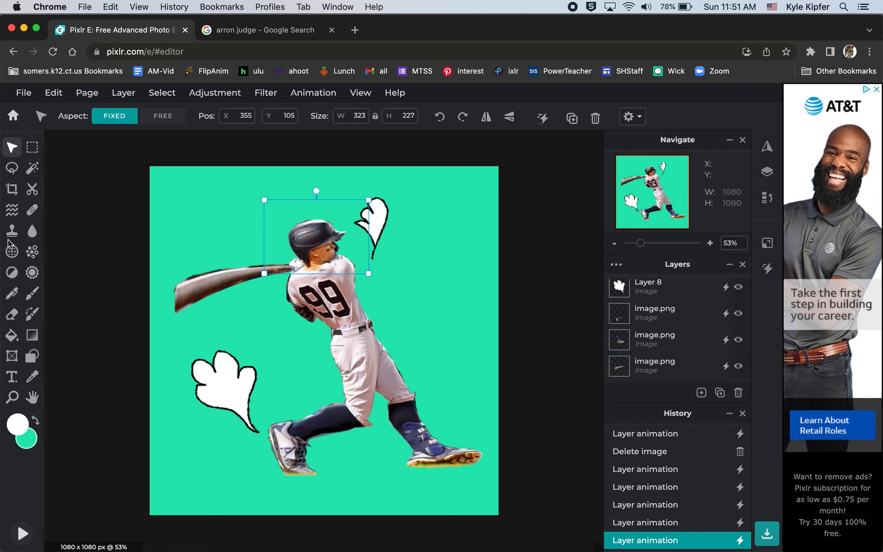
Set up saving the animation as a looping GIF at 2X speed and 0.5X size
left_click(24, 93)
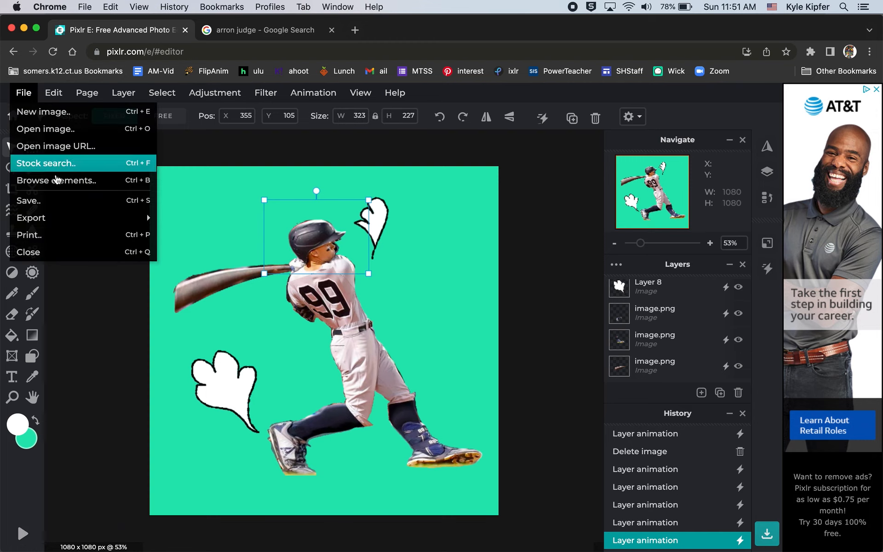
left_click(60, 202)
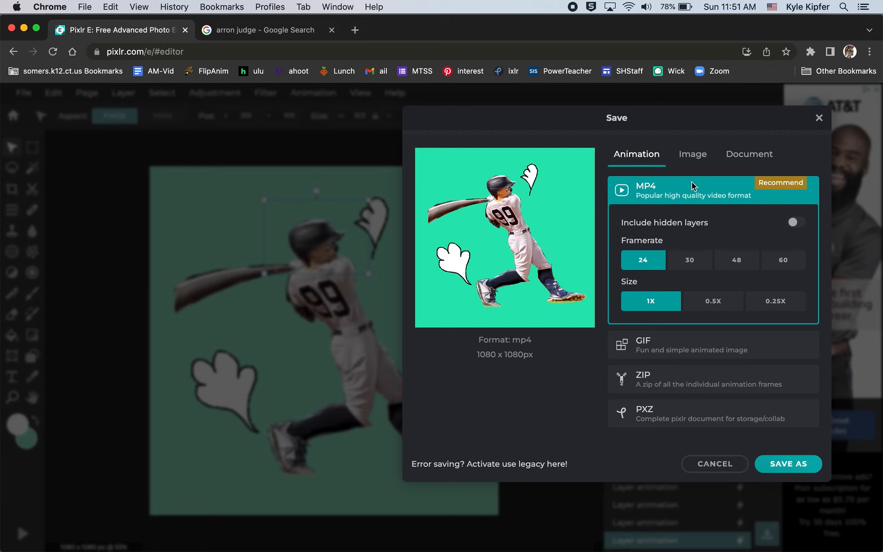
left_click(687, 344)
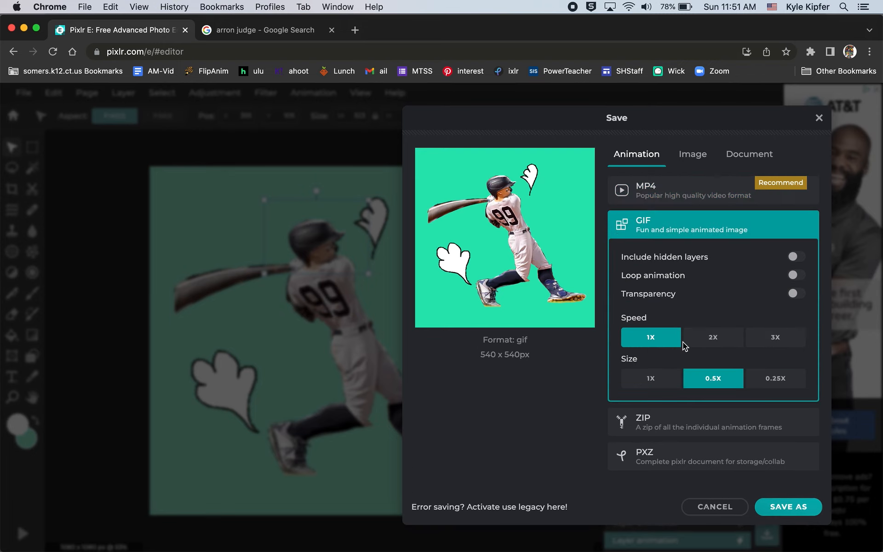
left_click(712, 340)
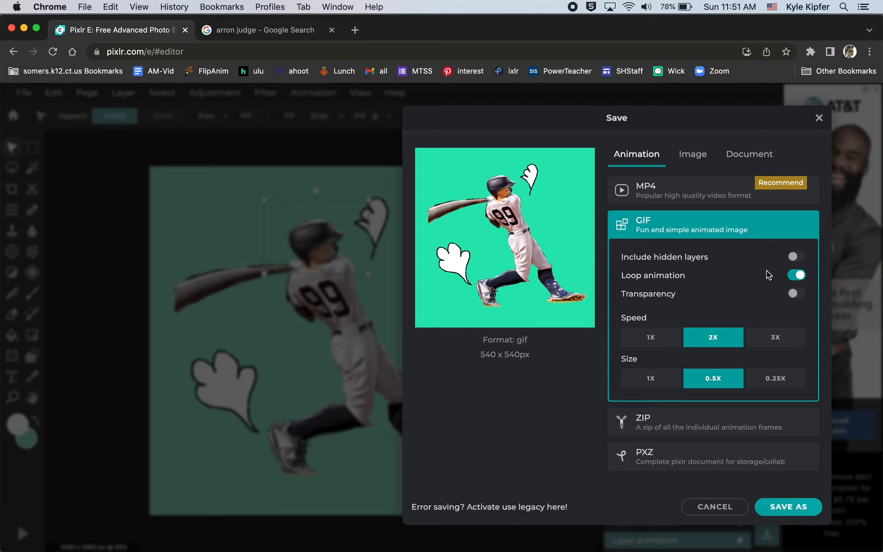
Save the GIF as judge.gif in the Downloads folder and dismiss the sign-up prompt
left_click(788, 506)
type("judge.gif")
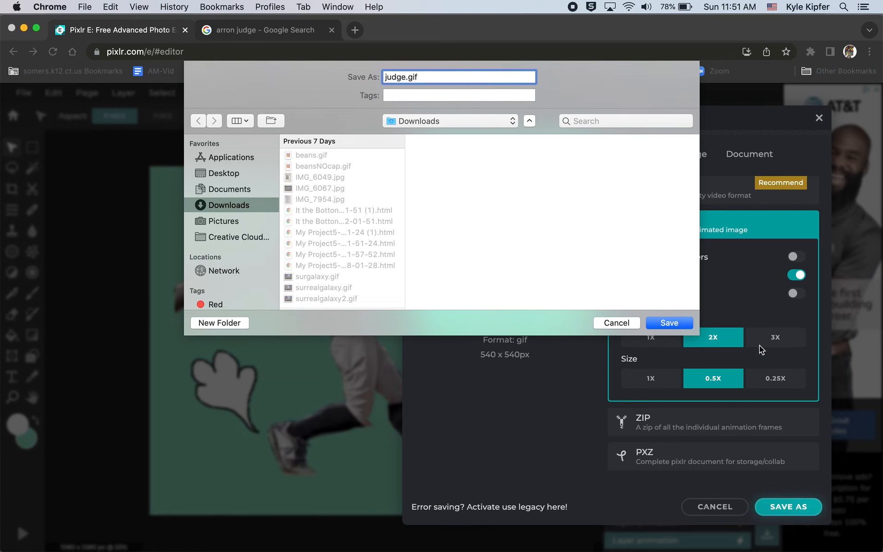
left_click(670, 323)
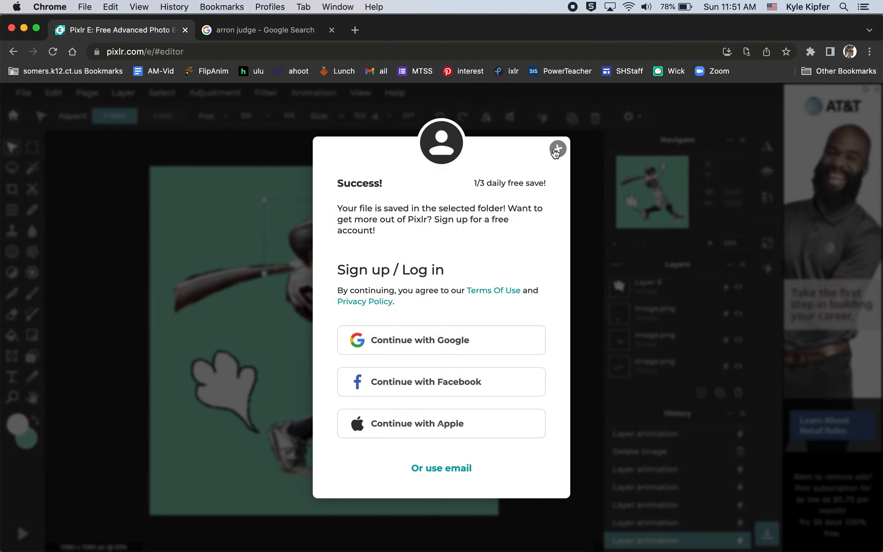
left_click(558, 149)
Switch to Finder and preview judge.gif from the Downloads folder
mouse_move(158, 548)
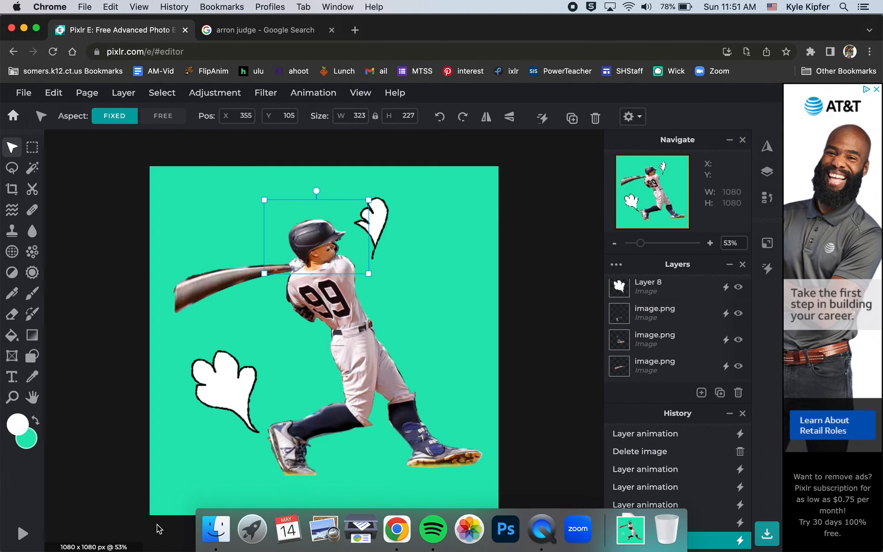
left_click(219, 532)
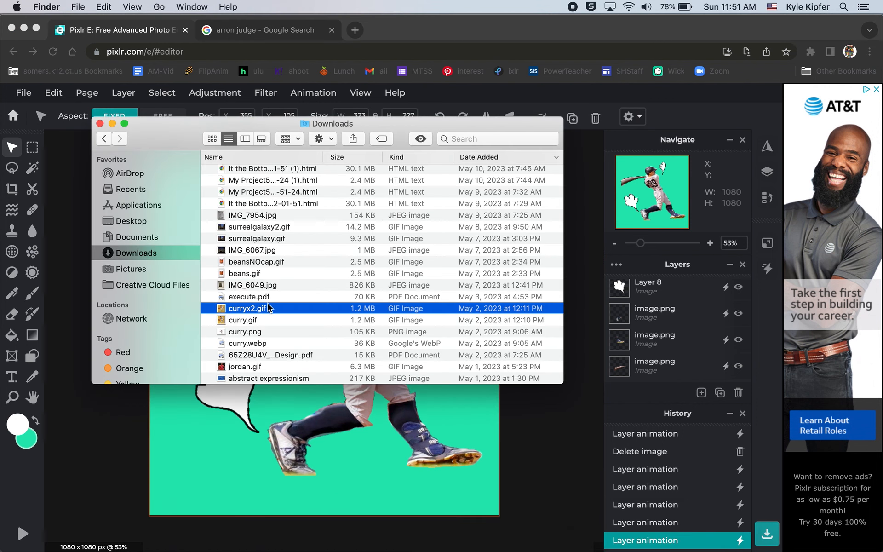
scroll(341, 244, "up", 5)
left_click(249, 171)
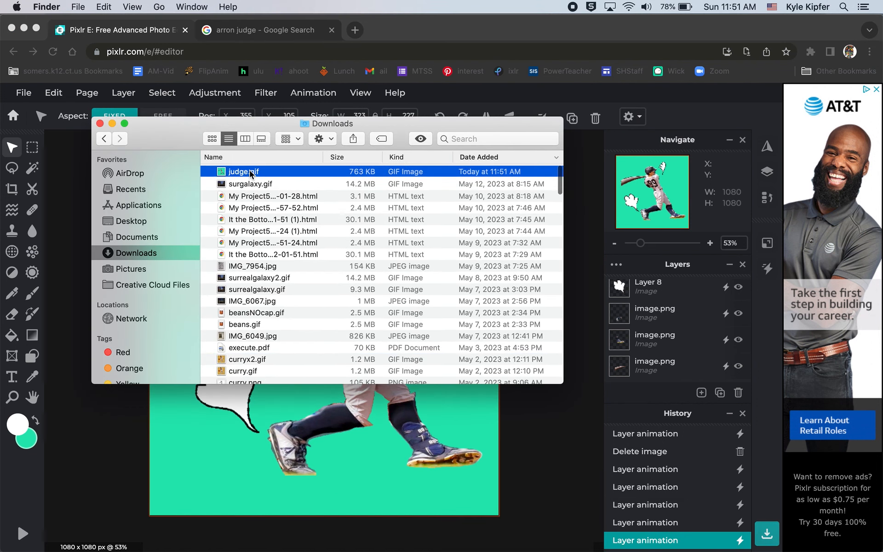
left_click(421, 139)
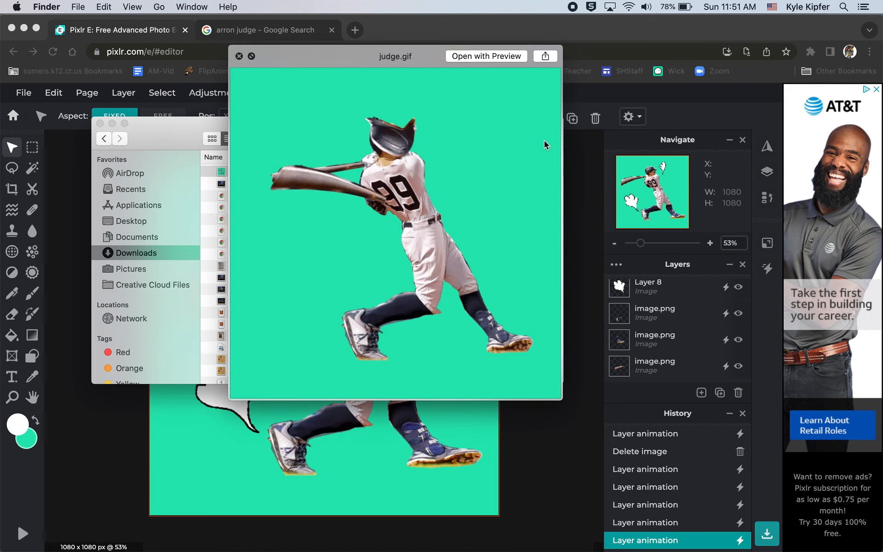